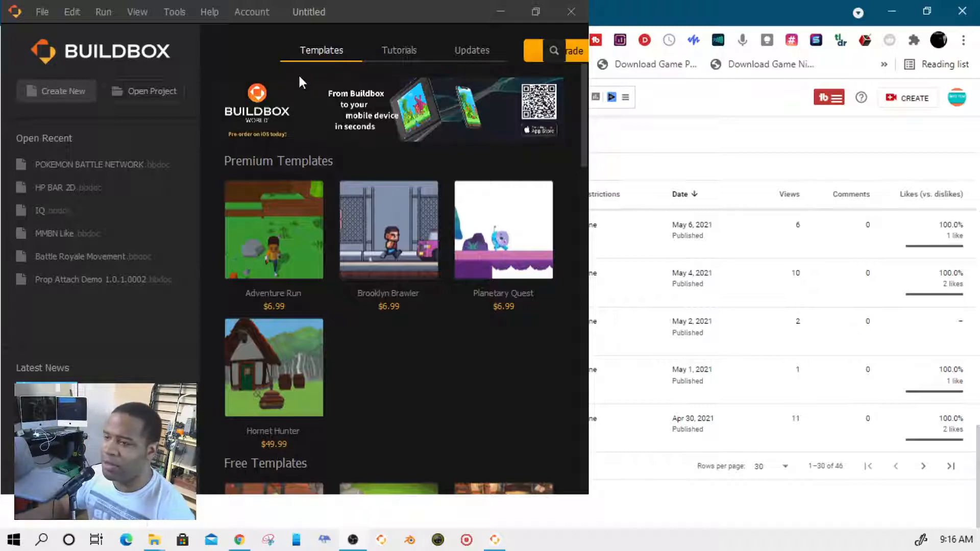
- Maximize the window, open the recent POKEMON BATTLE NETWORK project and preview its game briefly
click(538, 15)
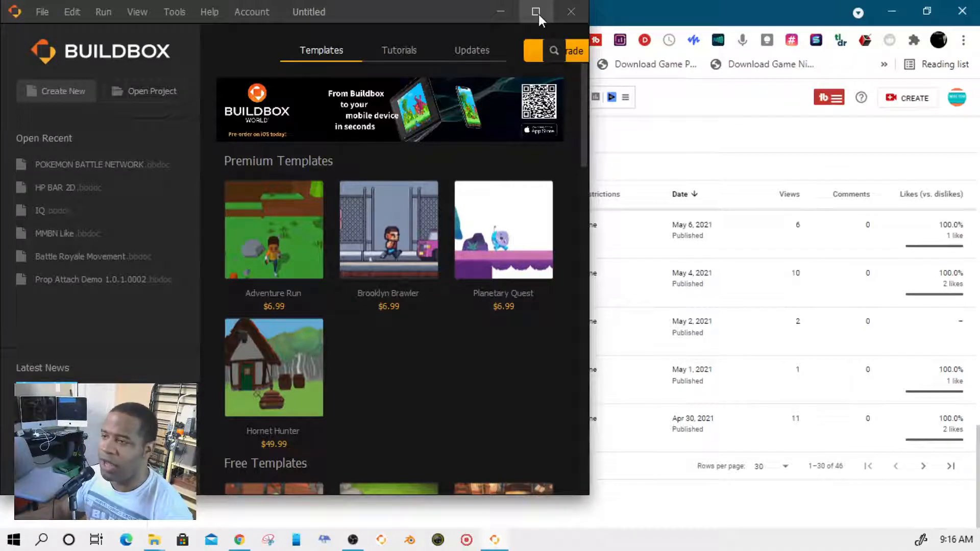
click(536, 13)
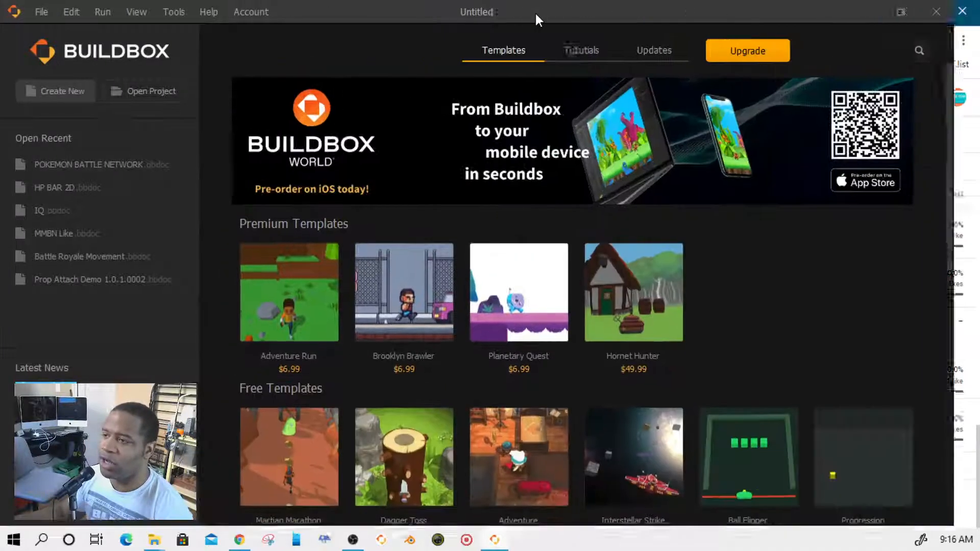
click(75, 169)
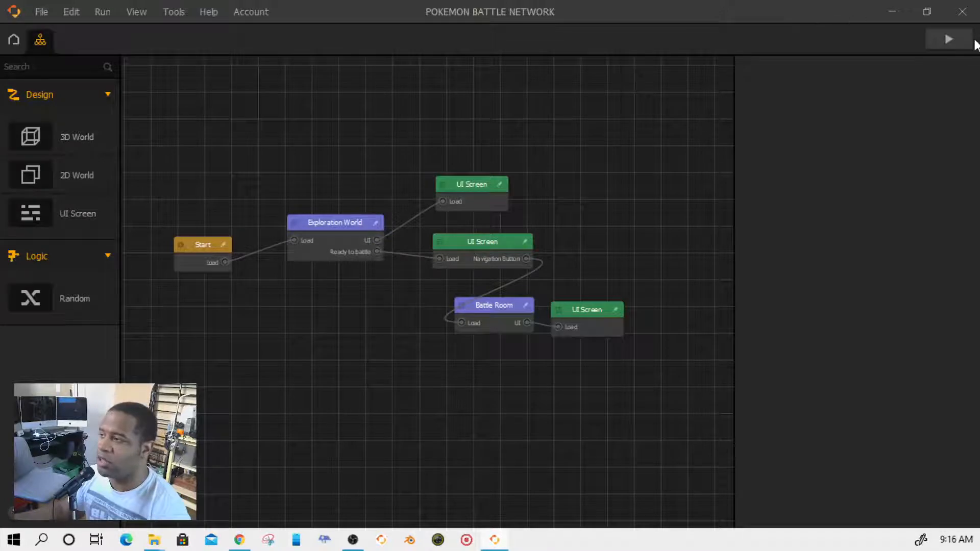
click(946, 41)
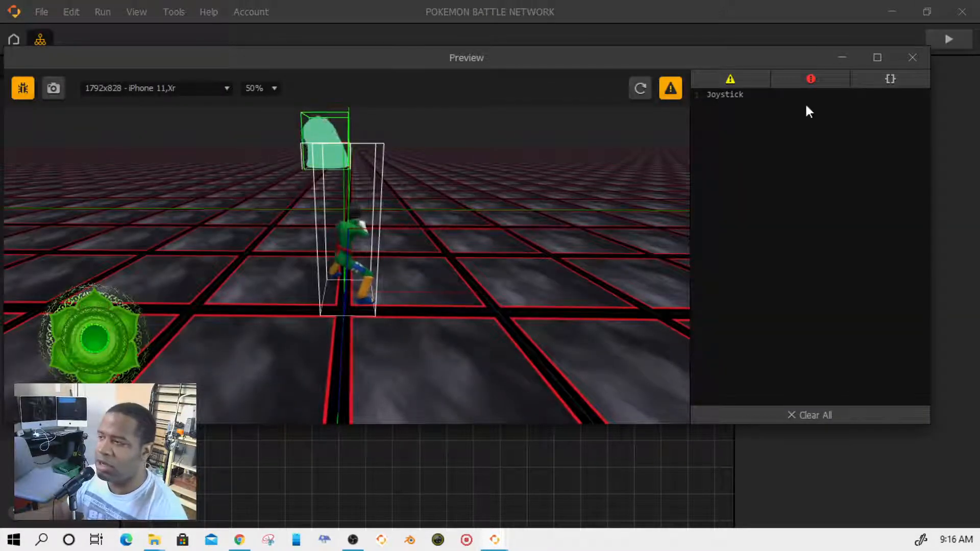
click(913, 58)
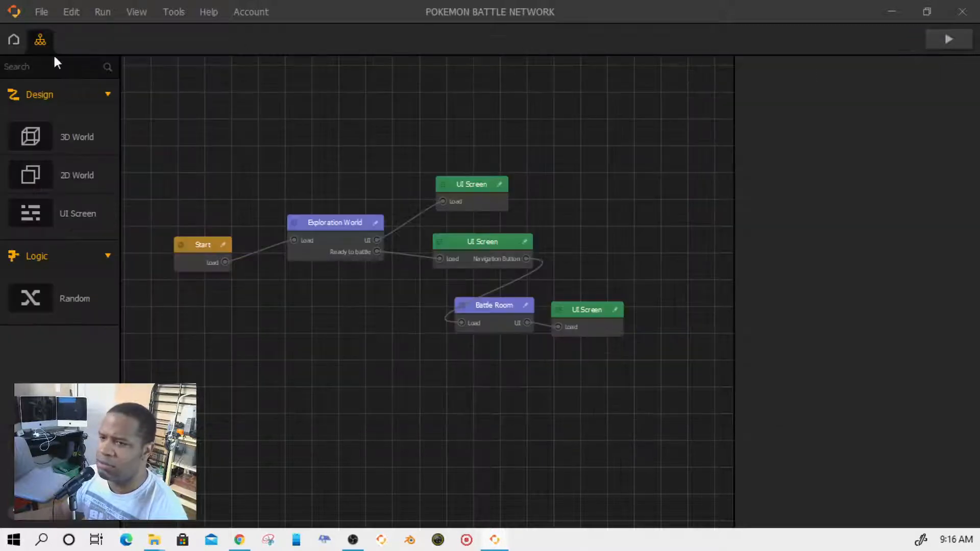
- Open the recent IQ project and preview its game at the 960x640 iPhone 4 resolution
click(14, 39)
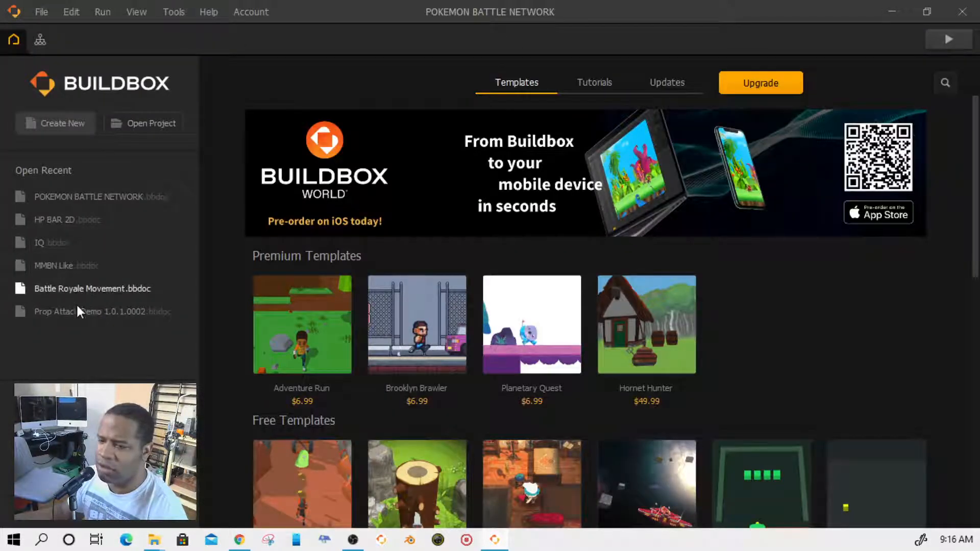
click(56, 240)
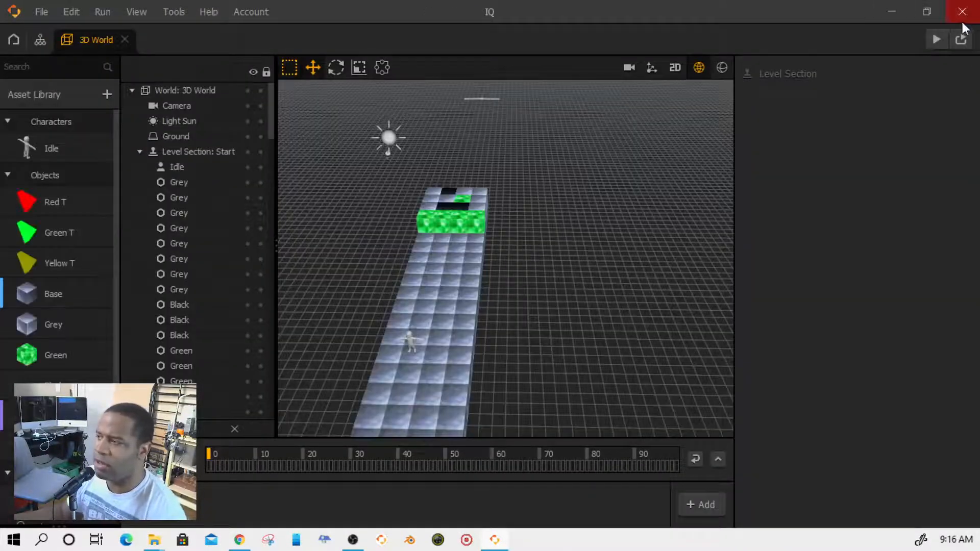
click(938, 41)
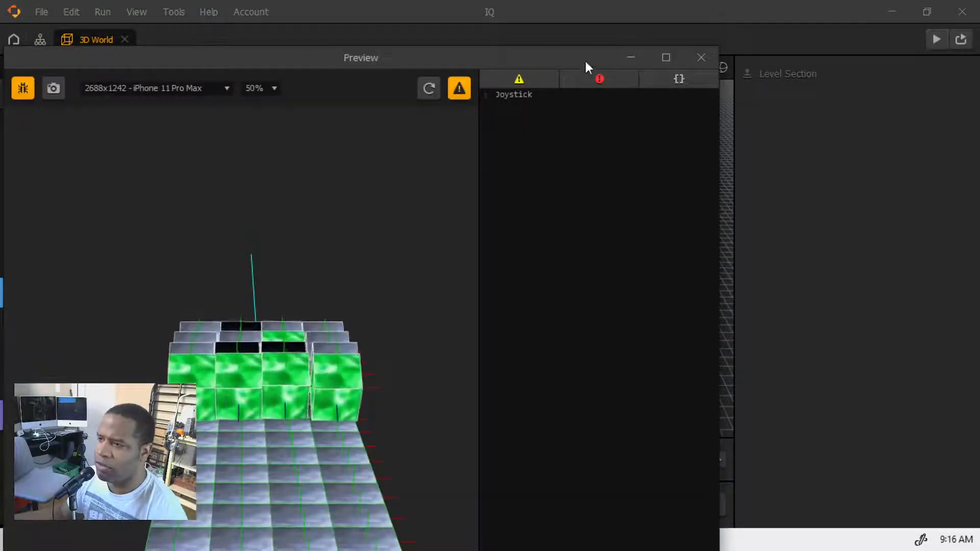
drag(571, 54, 672, 6)
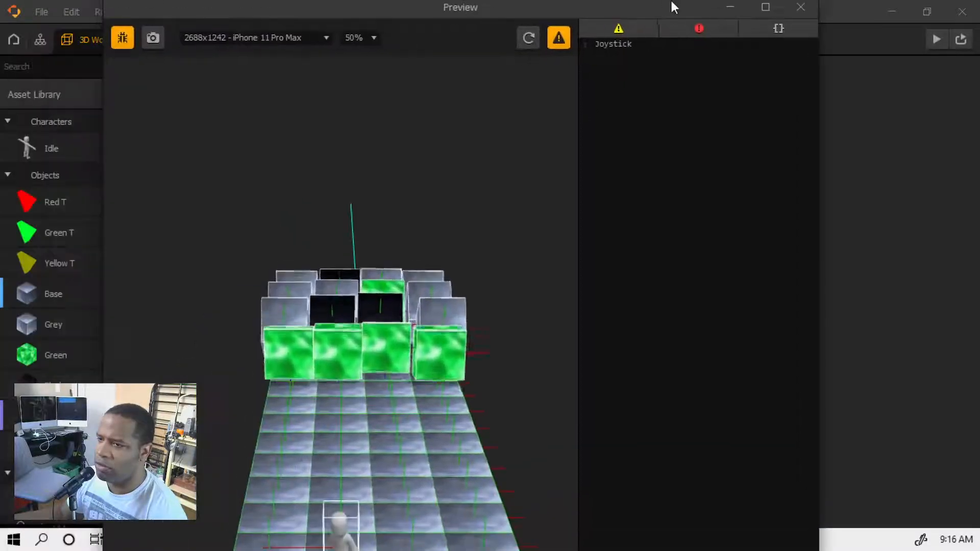
click(327, 39)
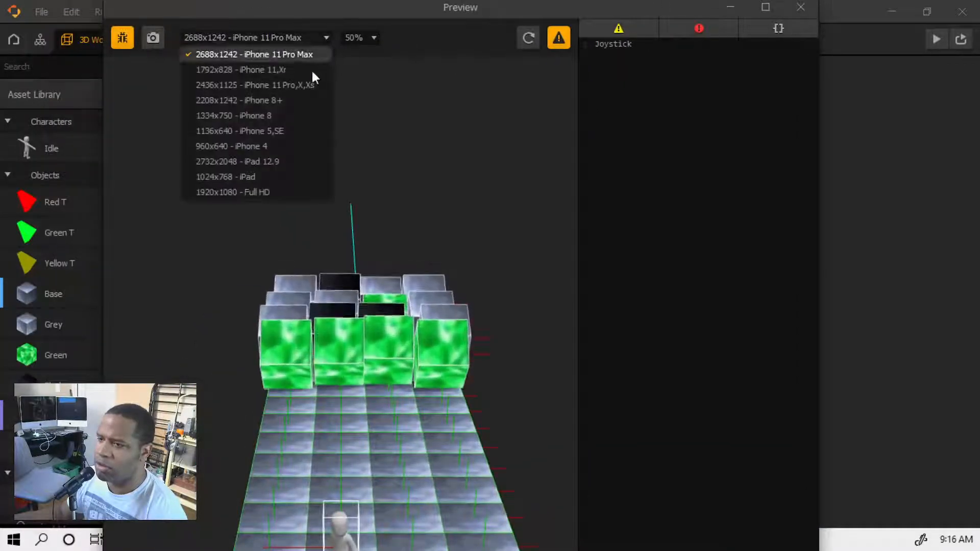
click(246, 147)
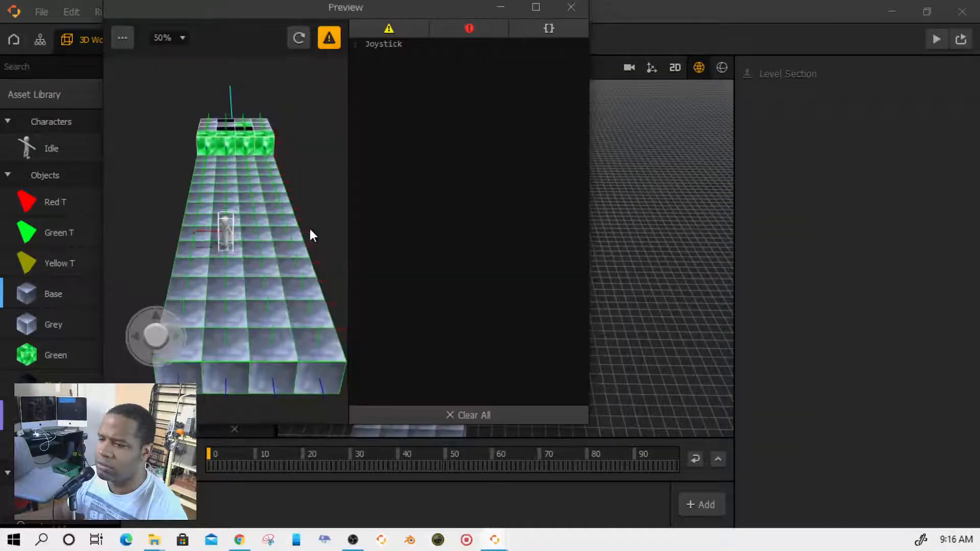
- Turn off debug mode in the game preview and restart the game
mouse_move(157, 333)
mouse_down()
mouse_move(161, 269)
mouse_move(128, 227)
mouse_move(124, 305)
mouse_move(207, 362)
mouse_up()
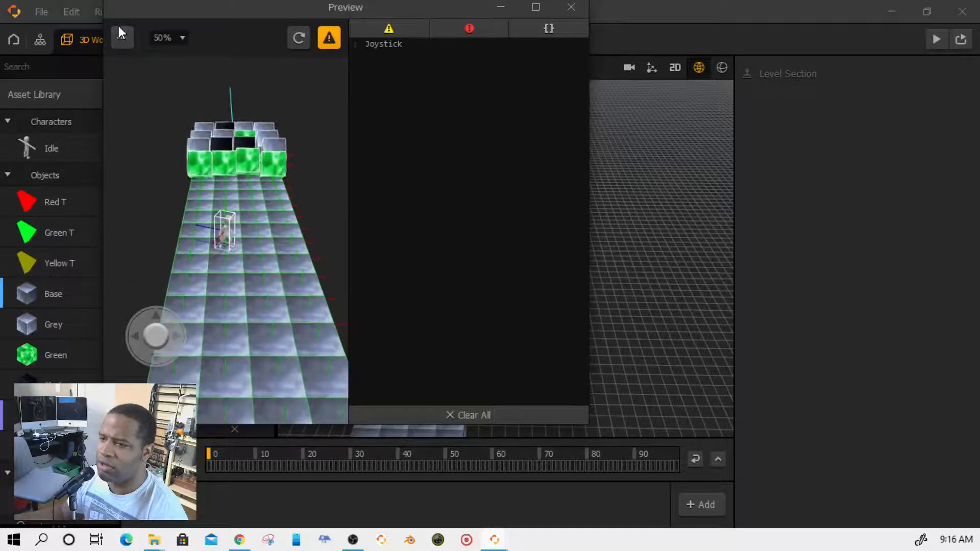
drag(220, 8, 338, 20)
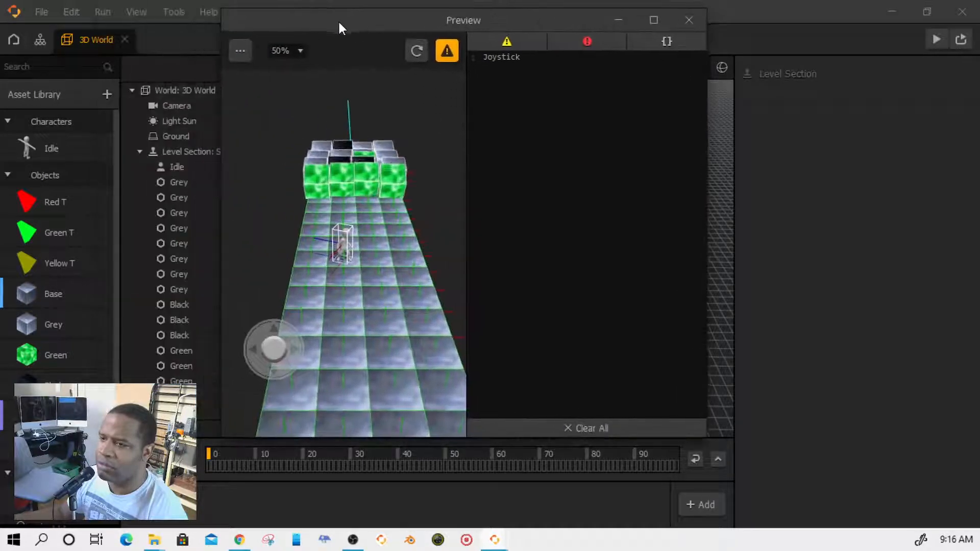
click(241, 49)
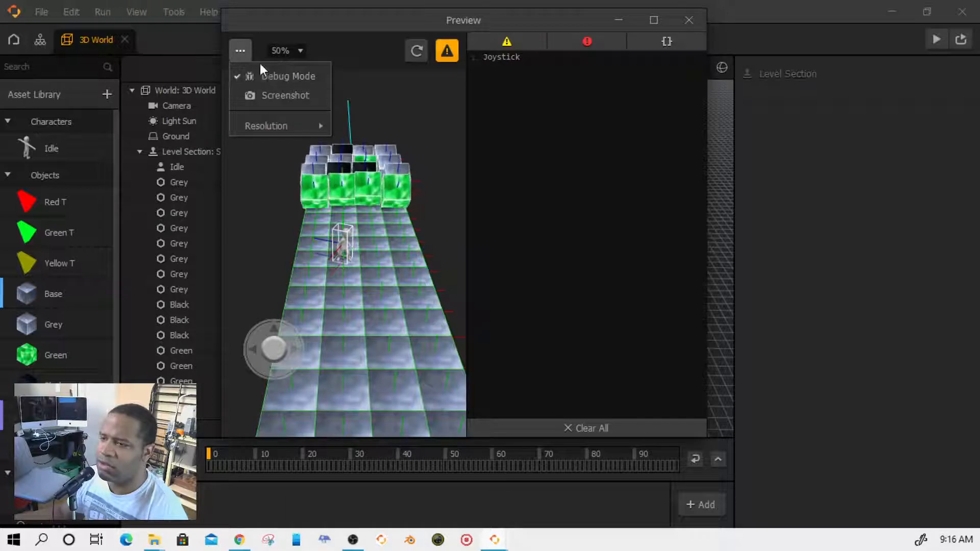
click(272, 76)
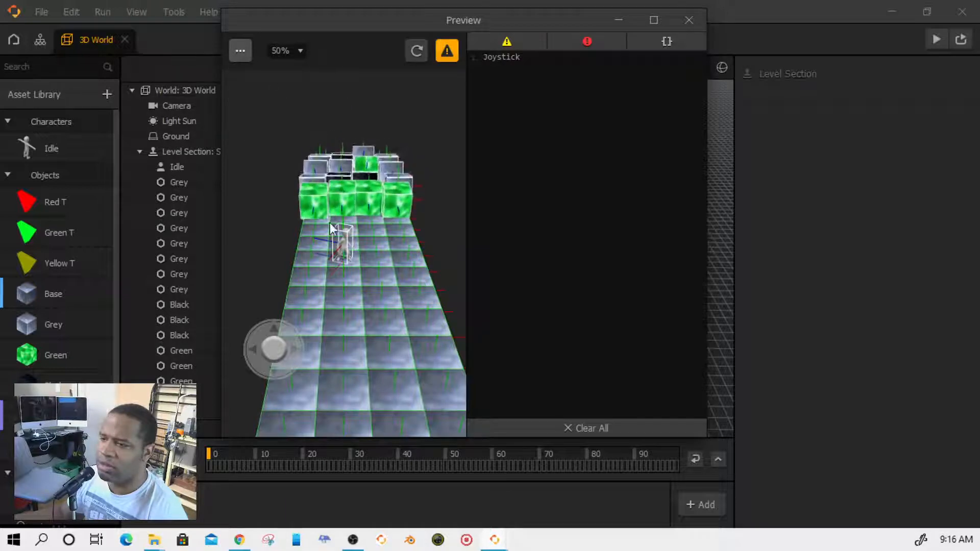
click(415, 51)
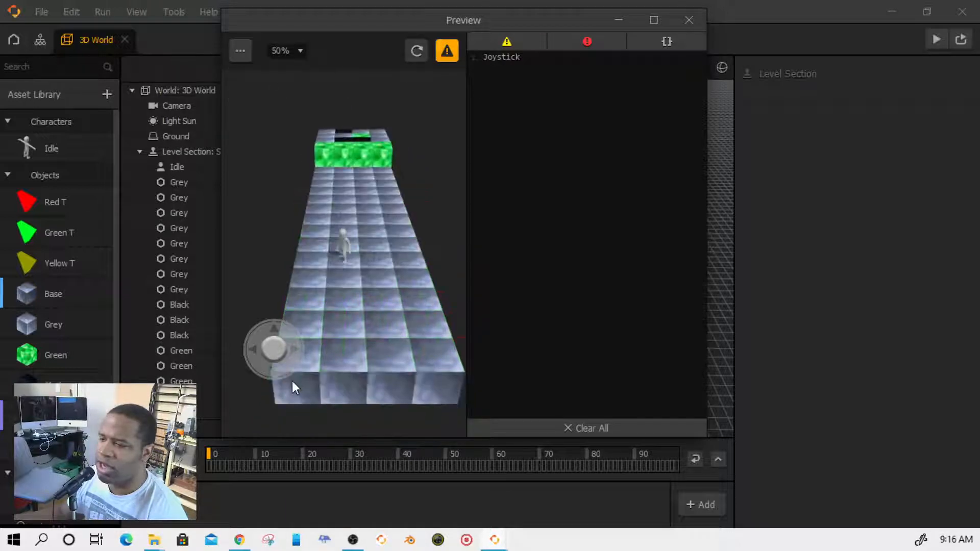
- Test the on-screen joystick by steering the character in several directions, and close the preview
mouse_move(260, 353)
mouse_down()
mouse_move(274, 340)
mouse_move(274, 305)
mouse_move(350, 309)
mouse_move(339, 291)
mouse_move(247, 276)
mouse_move(210, 286)
mouse_move(241, 429)
mouse_move(280, 446)
mouse_move(281, 461)
mouse_move(250, 360)
mouse_move(286, 238)
mouse_move(317, 242)
mouse_up()
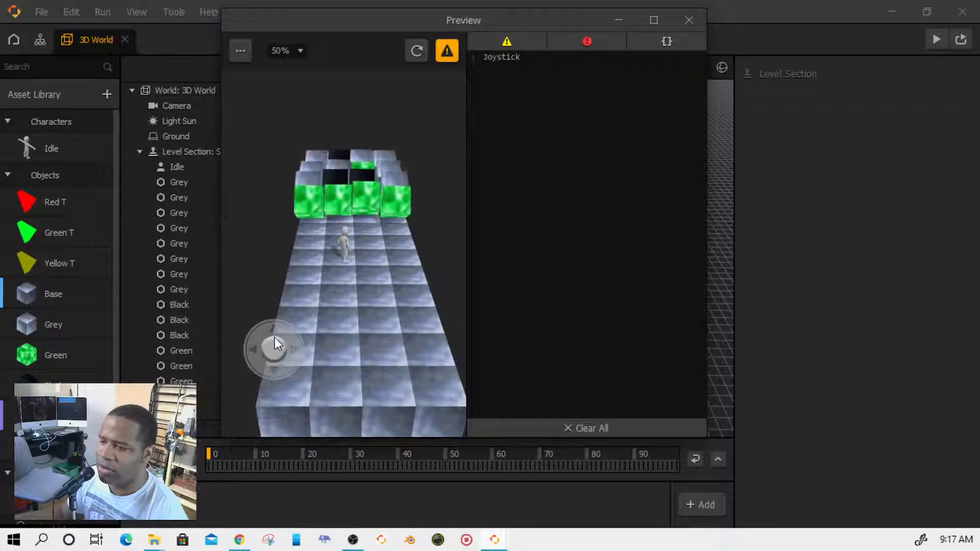
drag(275, 338, 271, 400)
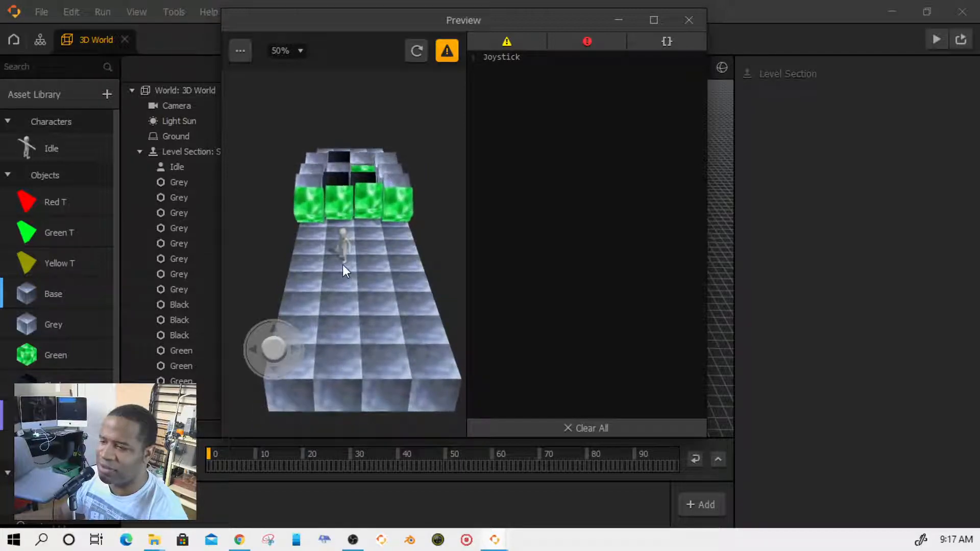
drag(273, 348, 278, 418)
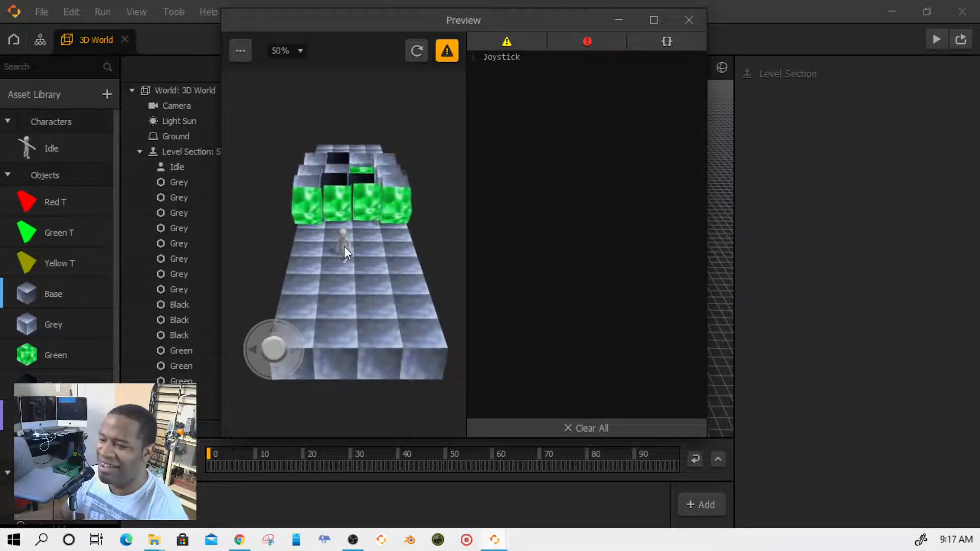
mouse_move(280, 354)
mouse_down()
mouse_move(393, 318)
mouse_move(329, 241)
mouse_move(261, 262)
mouse_move(227, 330)
mouse_move(284, 321)
mouse_move(345, 341)
mouse_move(283, 342)
mouse_move(247, 317)
mouse_move(207, 347)
mouse_up()
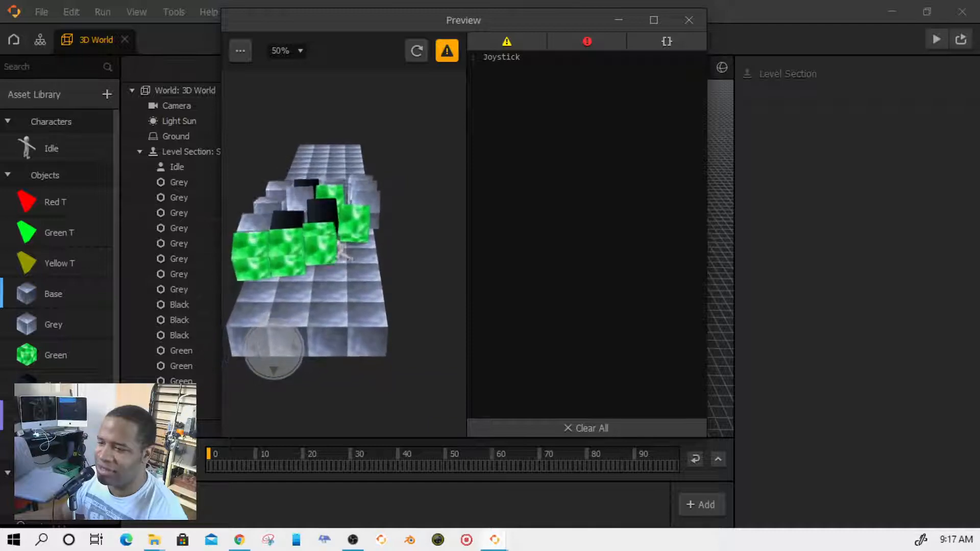
click(681, 22)
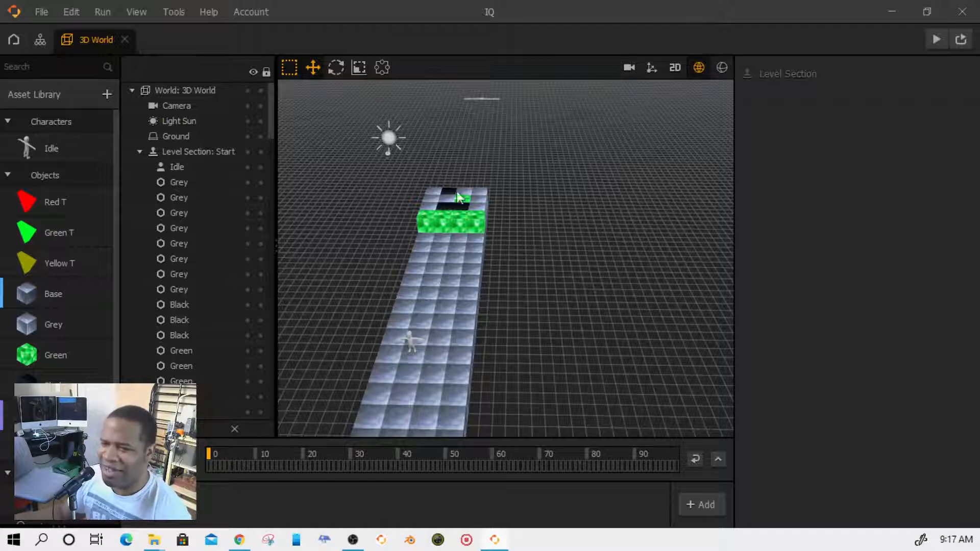
- Open the UI Screen linked to the 3D World and open its Joystick's node graph
scroll(390, 273, down, 5)
scroll(475, 311, up, 8)
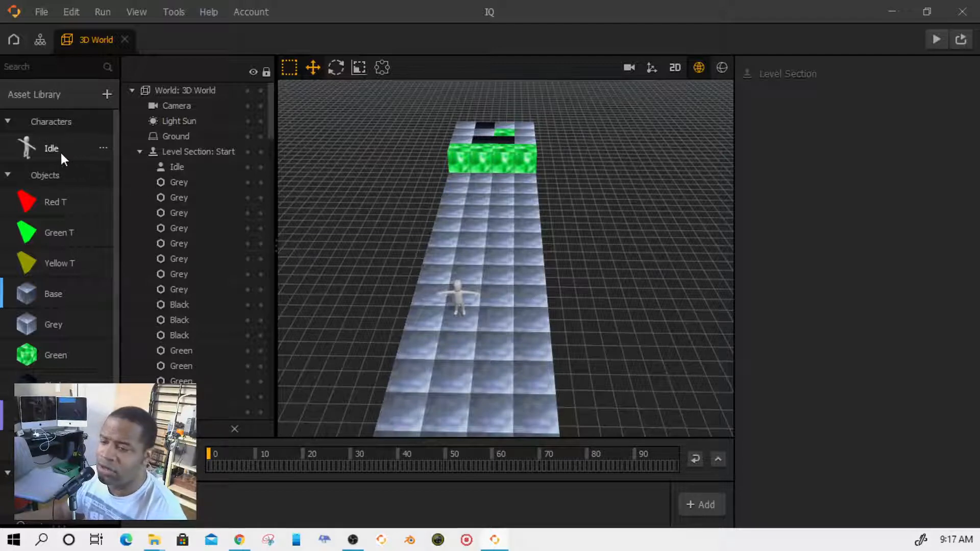
click(40, 39)
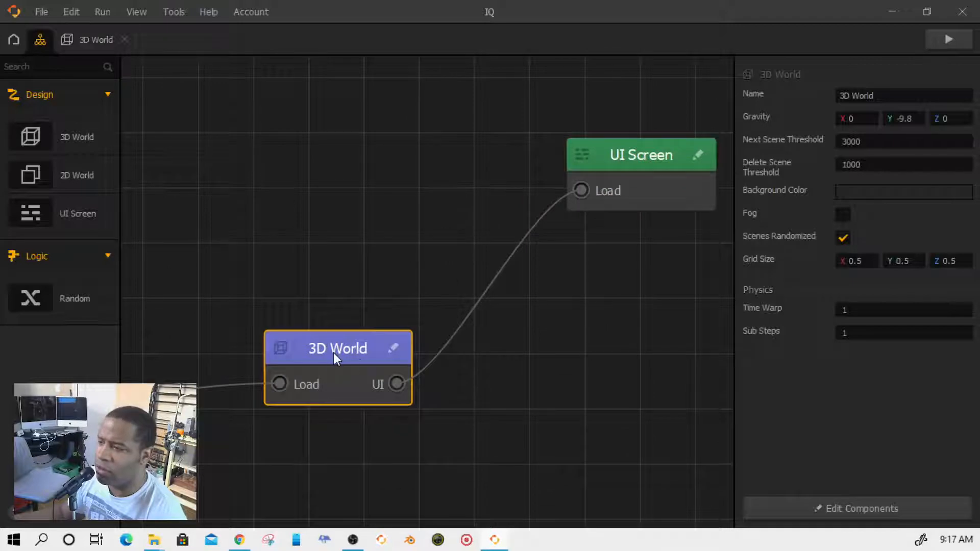
double_click(648, 189)
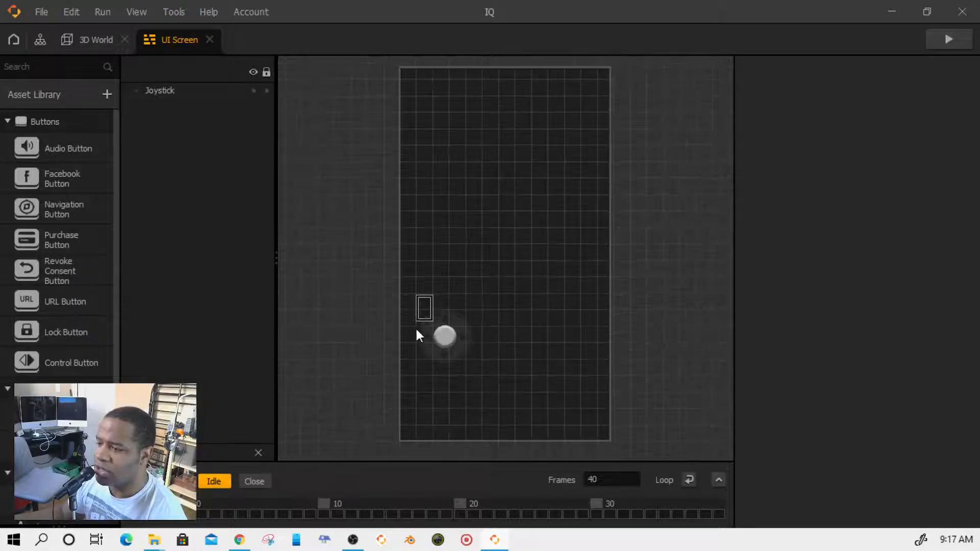
drag(416, 329, 510, 383)
click(452, 330)
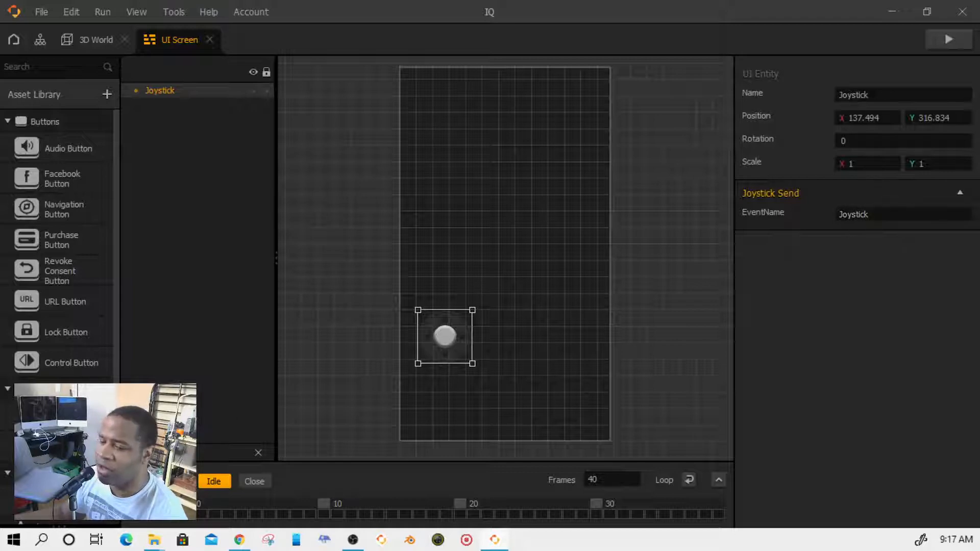
scroll(105, 313, down, 1)
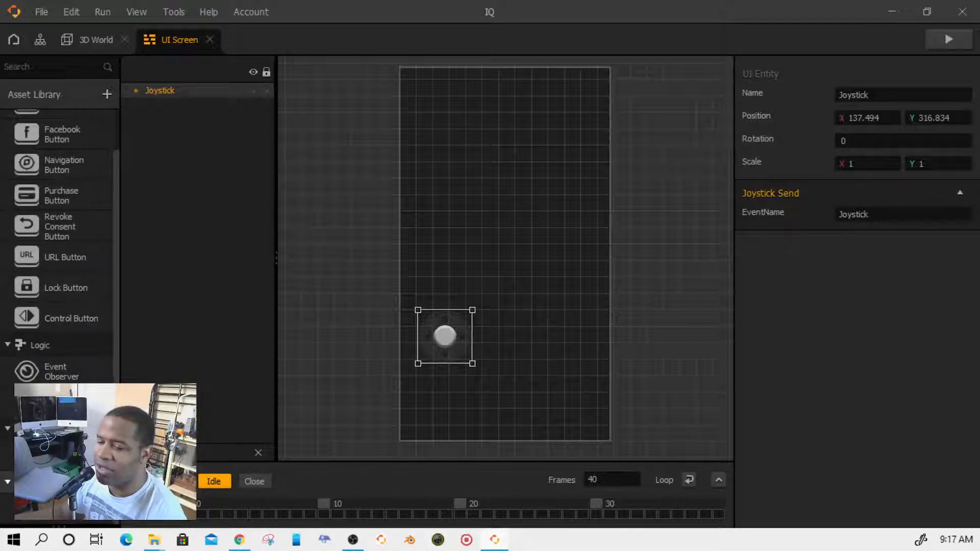
double_click(443, 335)
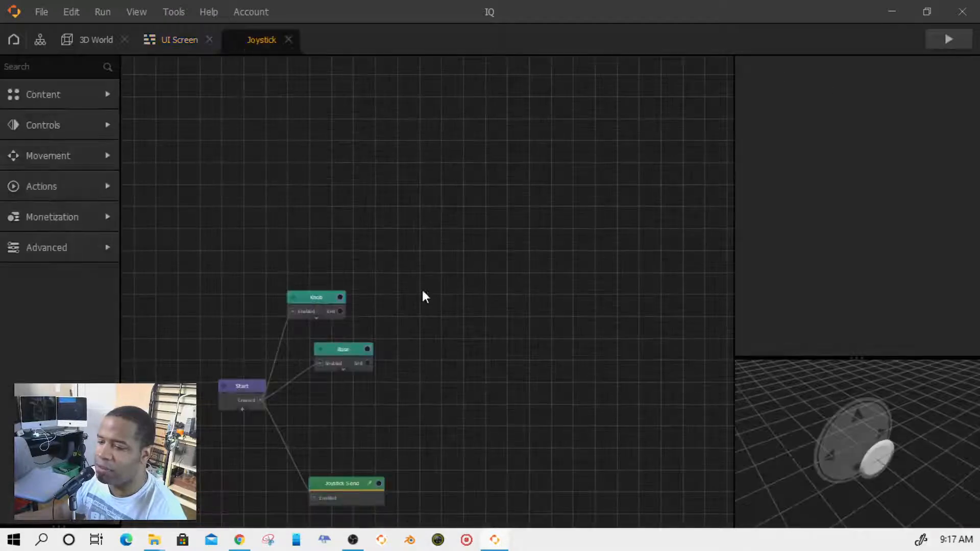
- Examine the Knob node's settings and its image in the Animation Editor
scroll(421, 317, up, 1)
middle_drag(418, 306, 535, 181)
scroll(466, 278, up, 1)
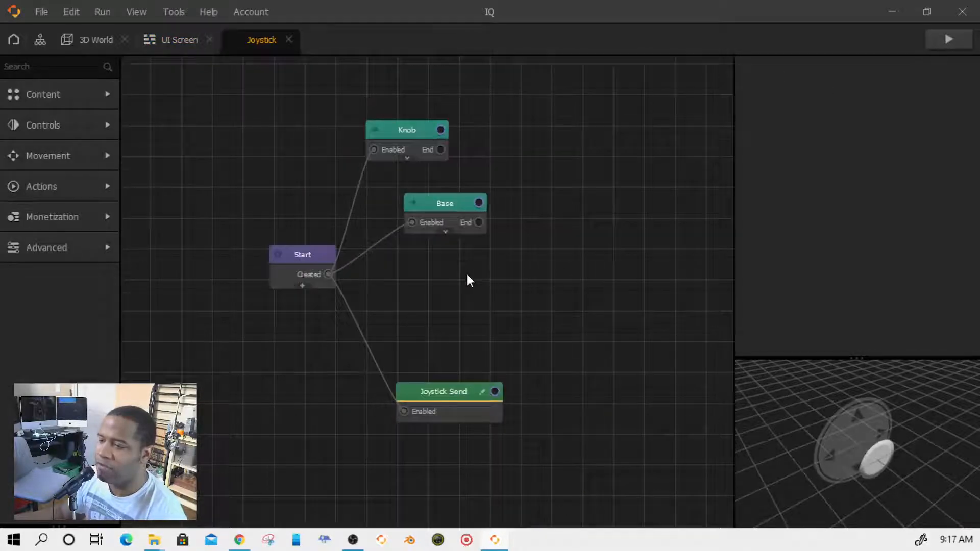
middle_drag(466, 278, 518, 306)
click(474, 173)
mouse_move(886, 178)
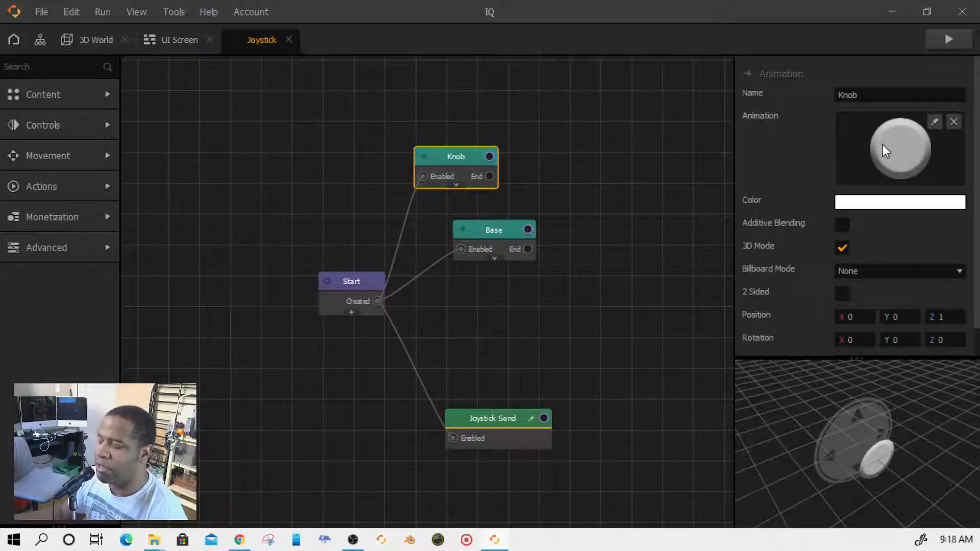
click(931, 122)
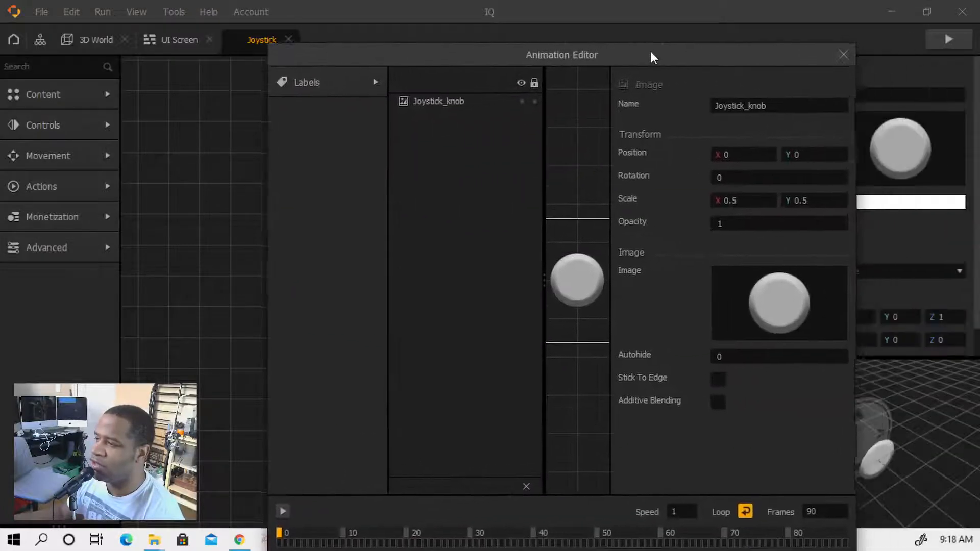
click(842, 55)
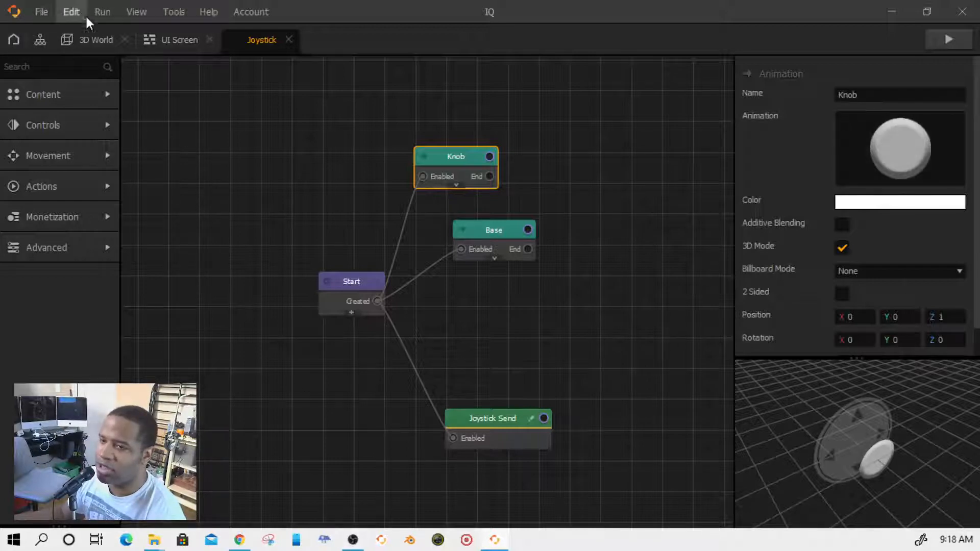
- In the recent POKEMON BATTLE NETWORK project, open the UI Screen linked to Exploration World's UI output and select its Joystick
click(15, 39)
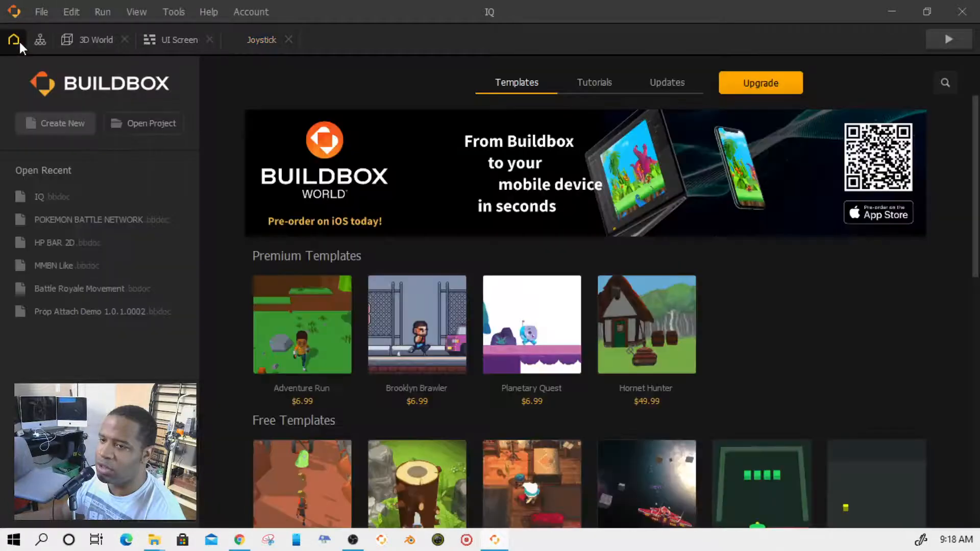
click(96, 216)
click(481, 265)
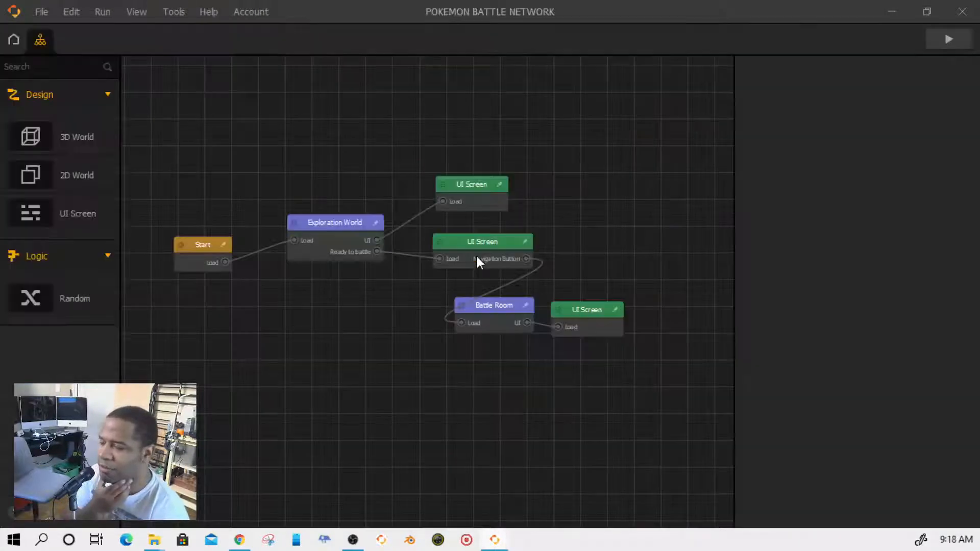
click(483, 204)
double_click(482, 201)
scroll(454, 337, up, 3)
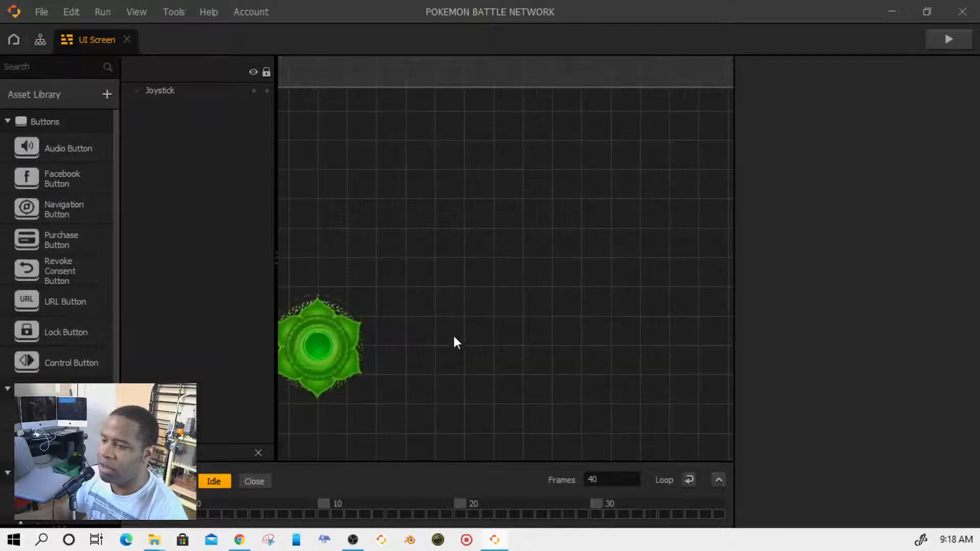
click(355, 354)
middle_drag(357, 352, 597, 321)
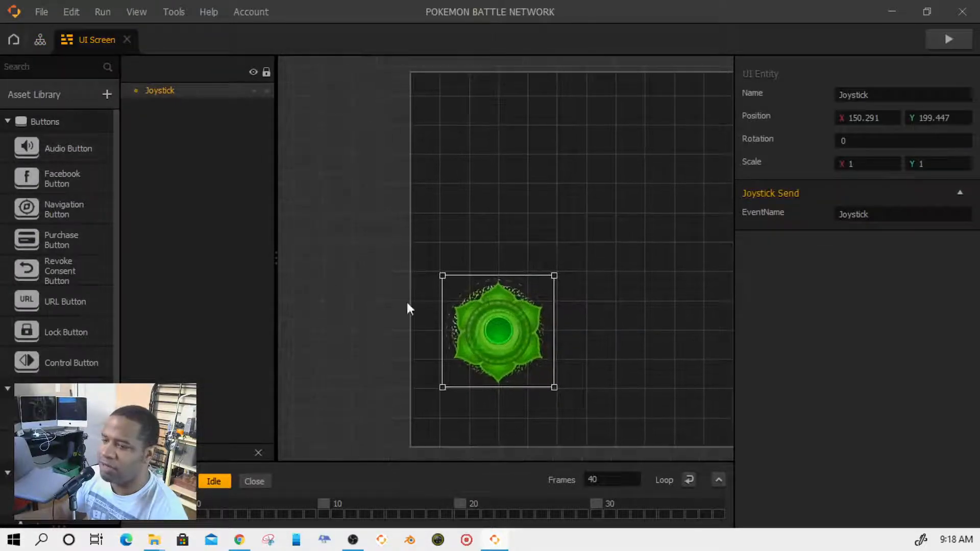
- Open the Joystick's node graph and delete the Receive ui button, Set Visibility and Send nodes
scroll(67, 391, down, 1)
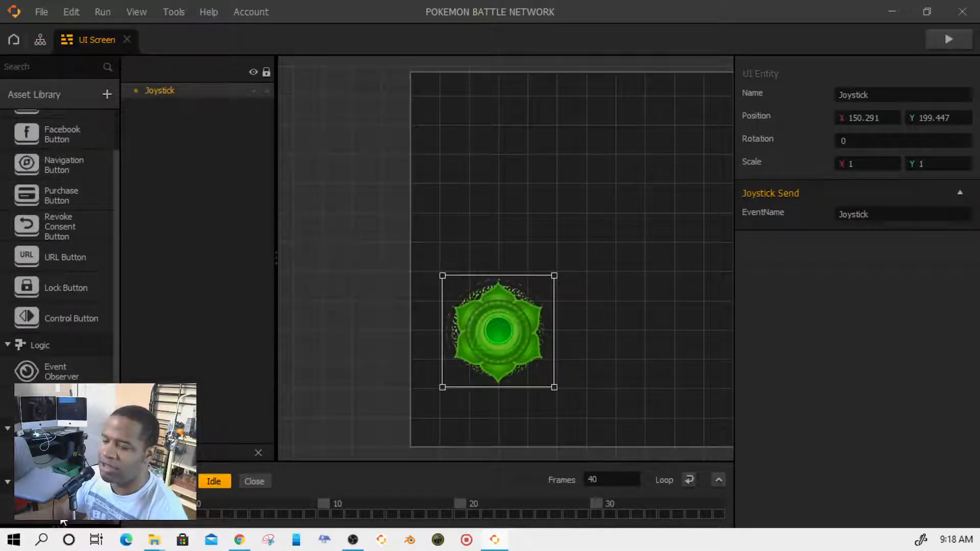
double_click(490, 330)
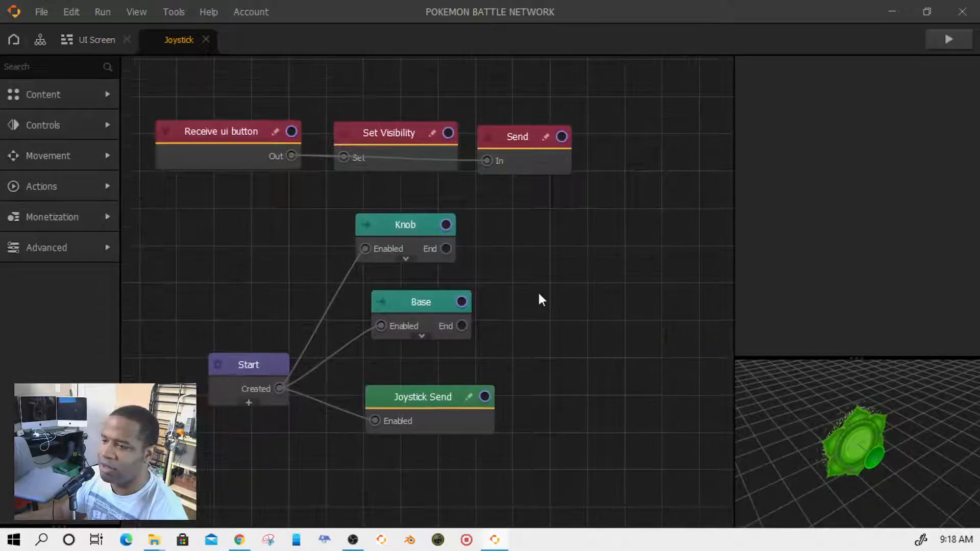
scroll(539, 295, down, 3)
drag(278, 193, 573, 222)
scroll(566, 264, up, 2)
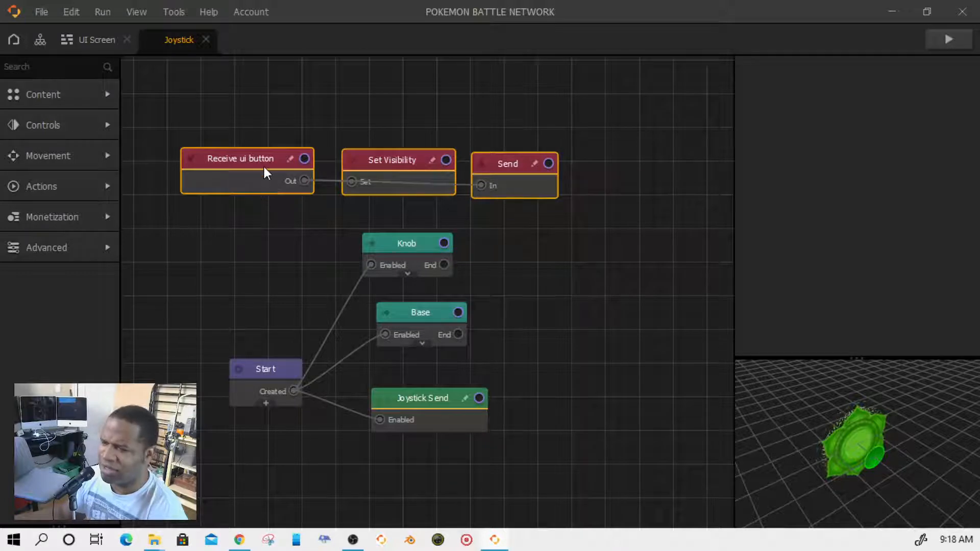
key(Delete)
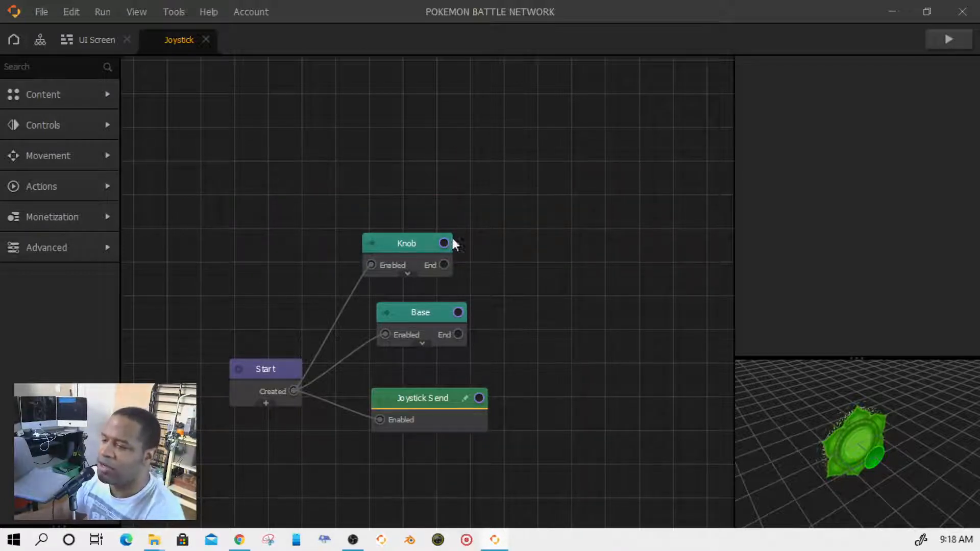
- Examine the animation image, position and scale settings of the Knob and Base nodes
click(419, 250)
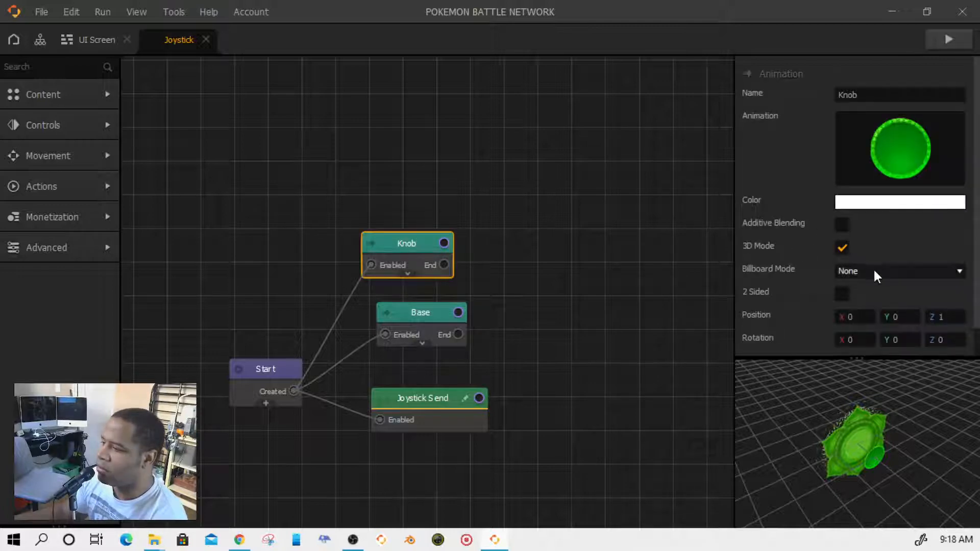
scroll(844, 285, down, 1)
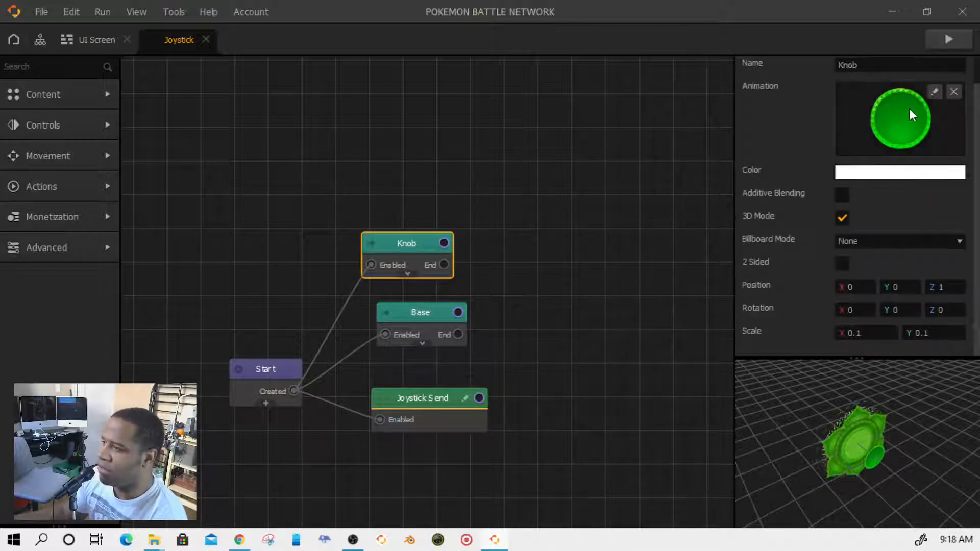
click(432, 316)
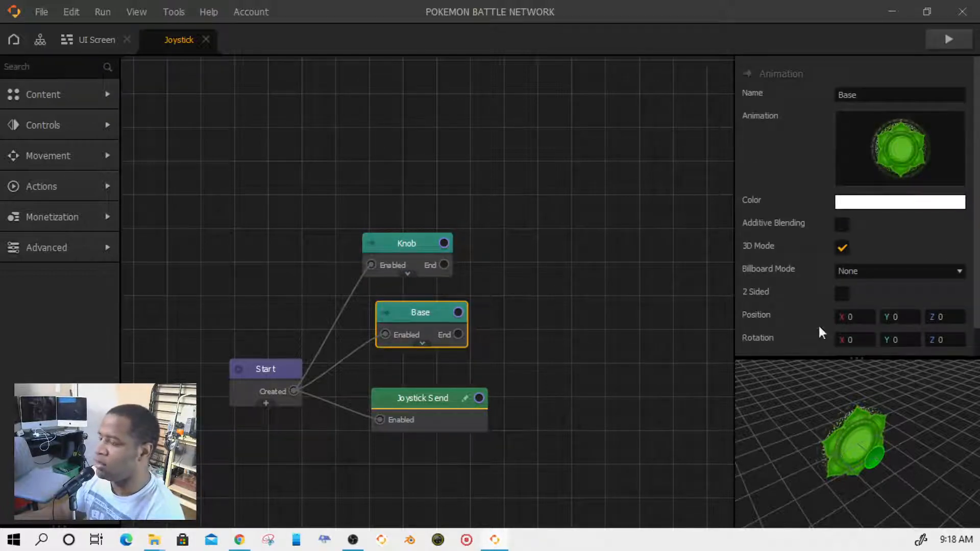
scroll(888, 194, down, 1)
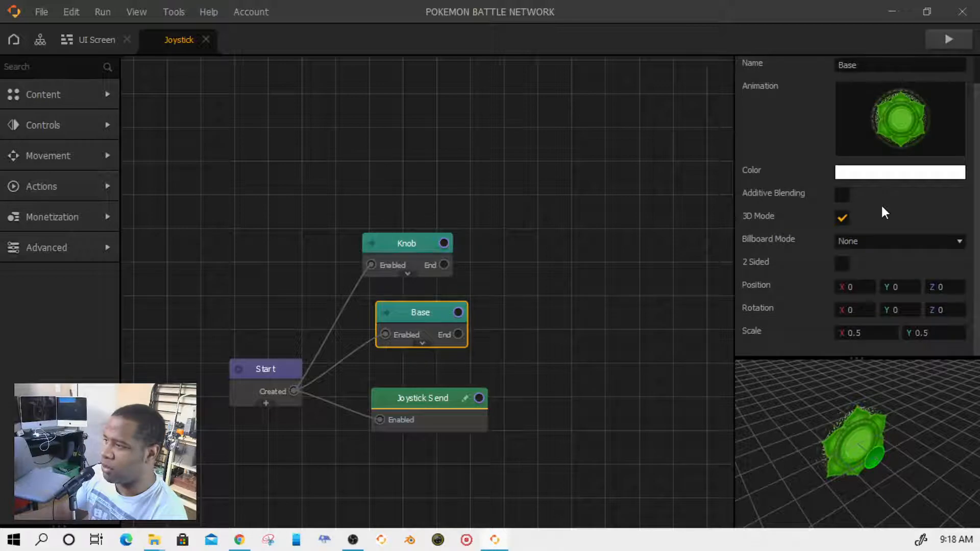
- Move the Joystick Send node closer to the Base node and inspect its EventName setting
click(420, 422)
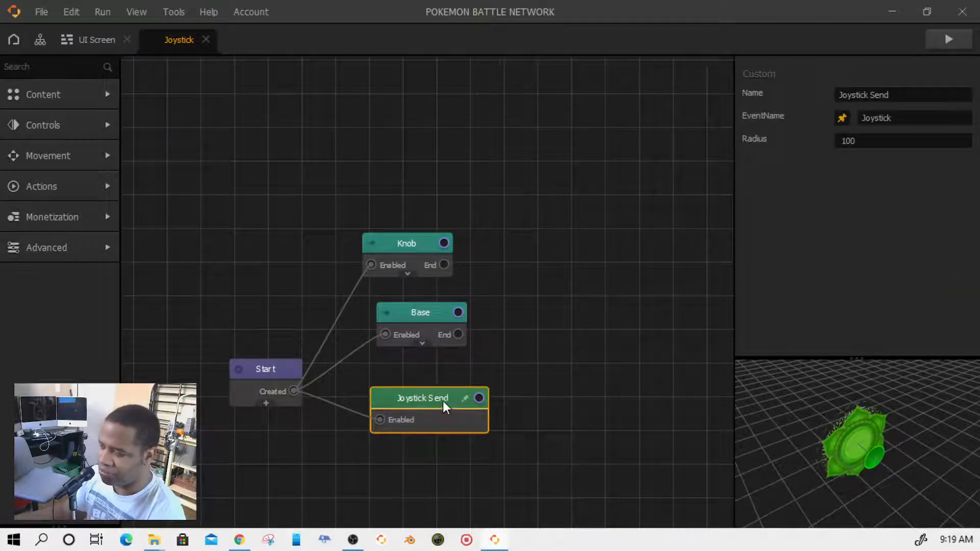
mouse_move(426, 407)
mouse_down()
mouse_move(513, 392)
mouse_move(507, 404)
mouse_move(433, 406)
mouse_up()
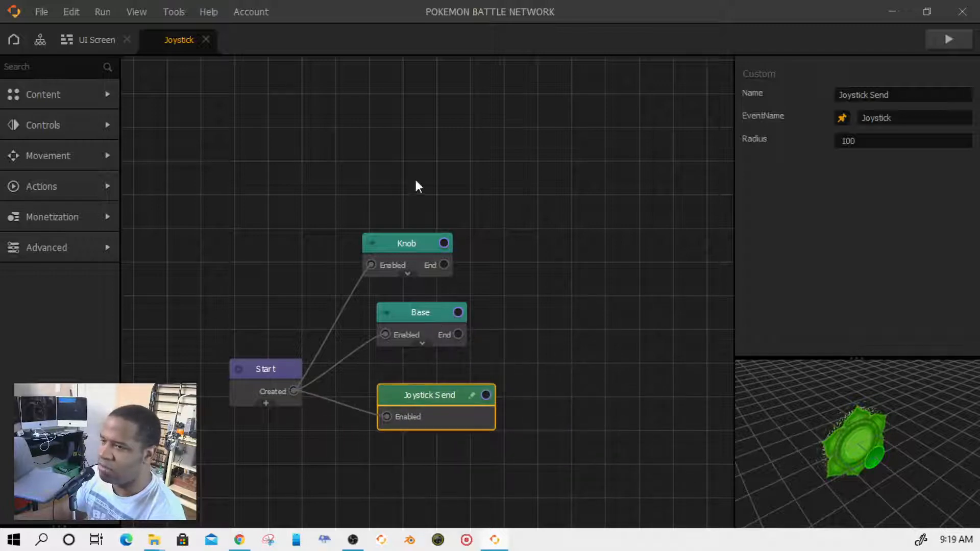
drag(608, 240, 618, 188)
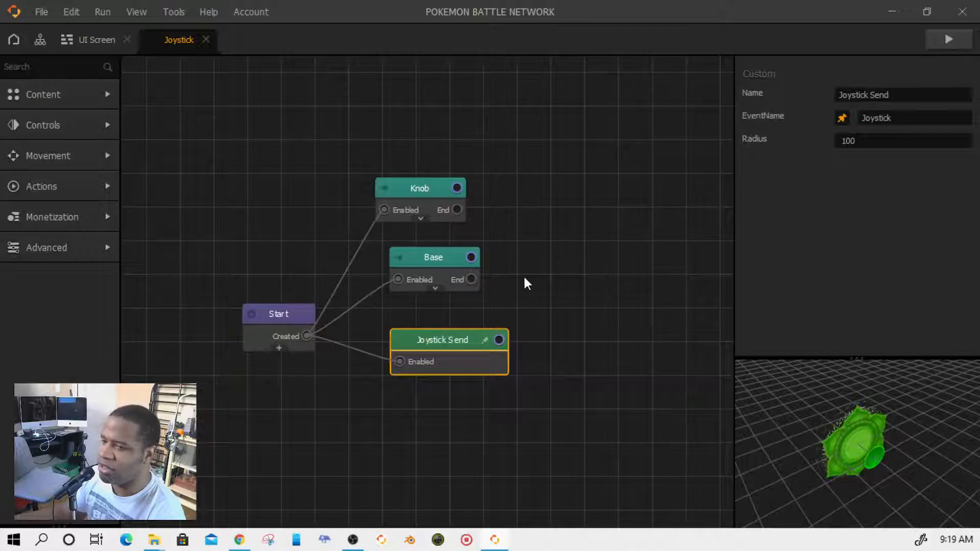
drag(452, 341, 477, 320)
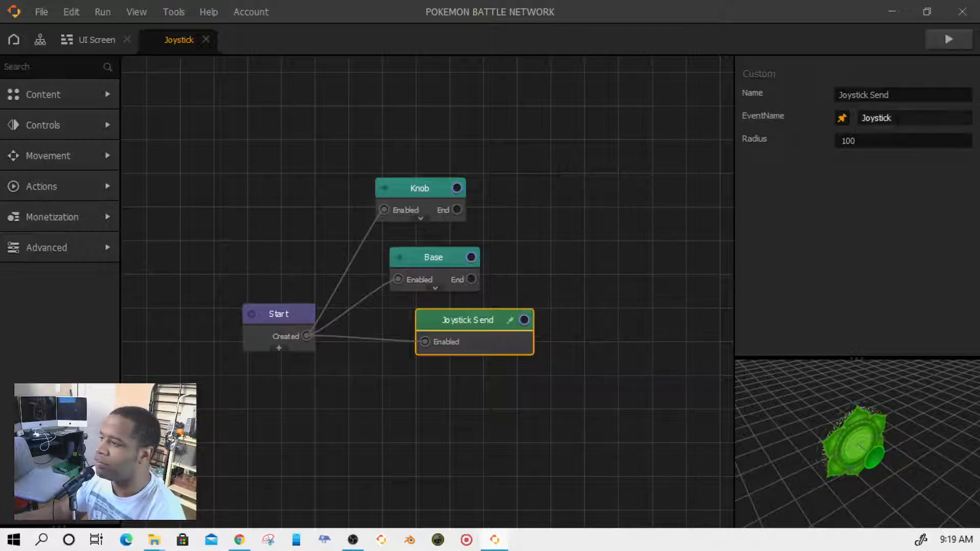
click(934, 118)
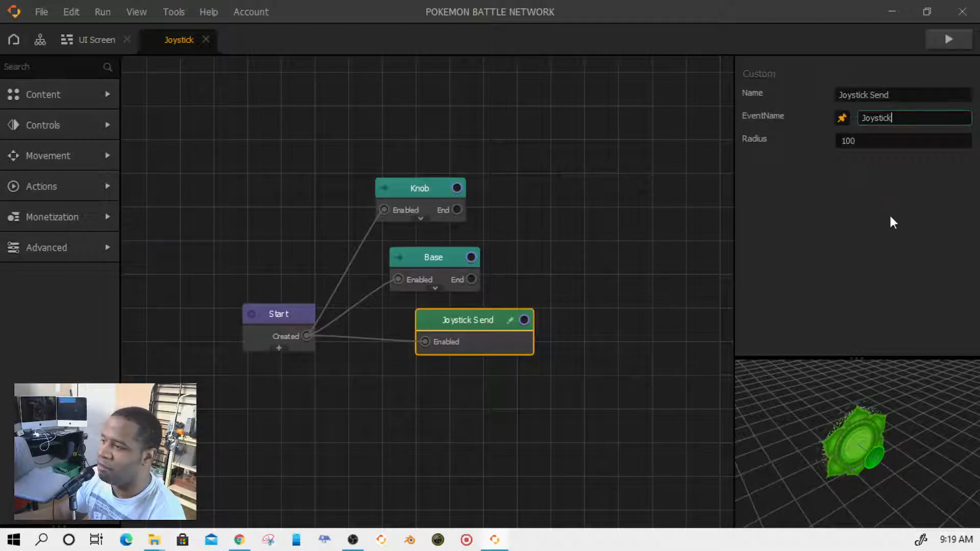
- Preview the game, steer the character with the custom joystick, and close the preview
click(949, 42)
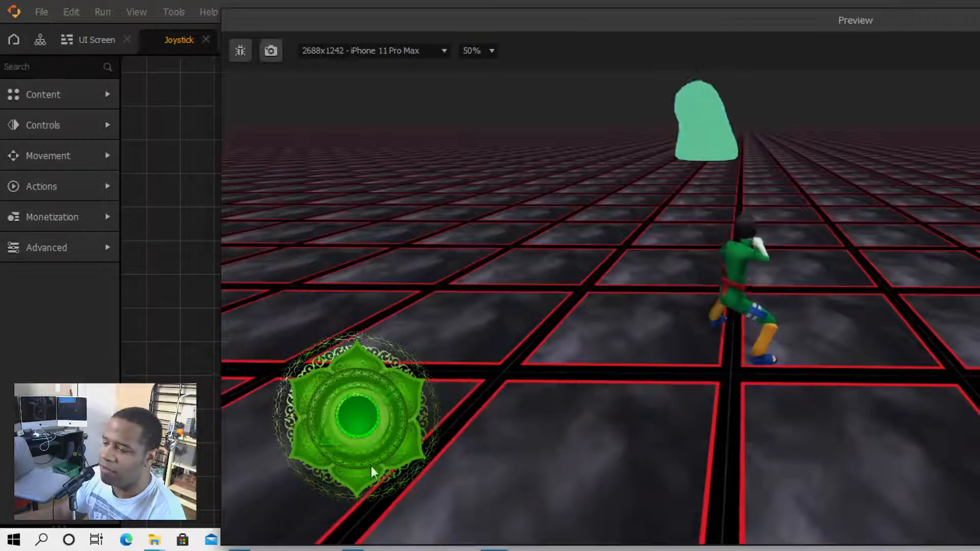
mouse_move(352, 427)
mouse_down()
mouse_move(442, 333)
mouse_move(337, 325)
mouse_move(374, 286)
mouse_move(320, 352)
mouse_move(375, 380)
mouse_move(361, 157)
mouse_move(374, 271)
mouse_move(409, 230)
mouse_up()
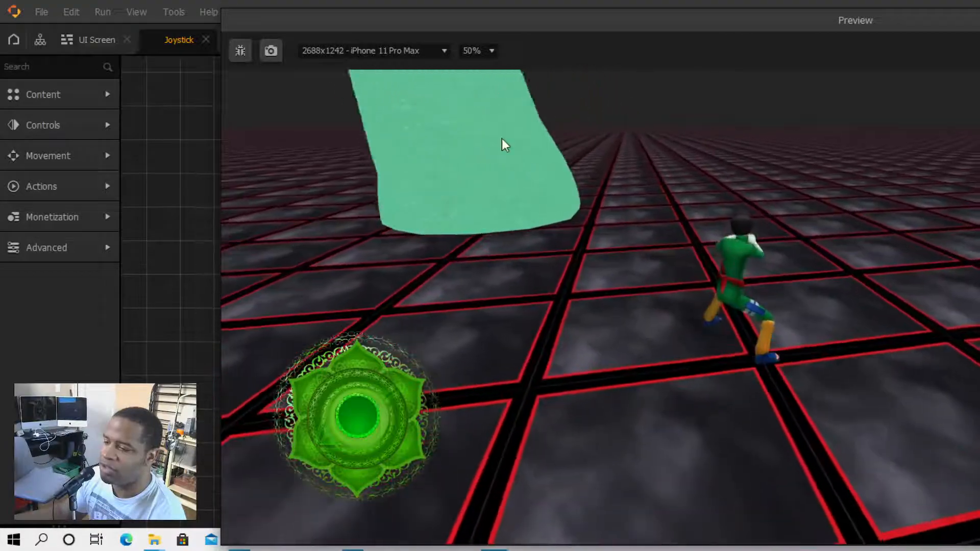
click(979, 20)
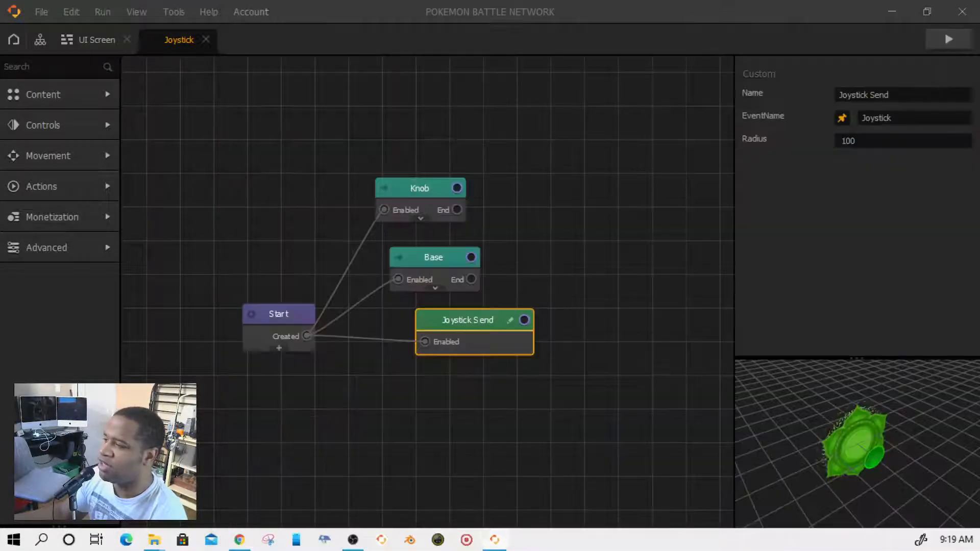
- Set the Joystick Send node's Radius to 50 and start the game preview
click(878, 142)
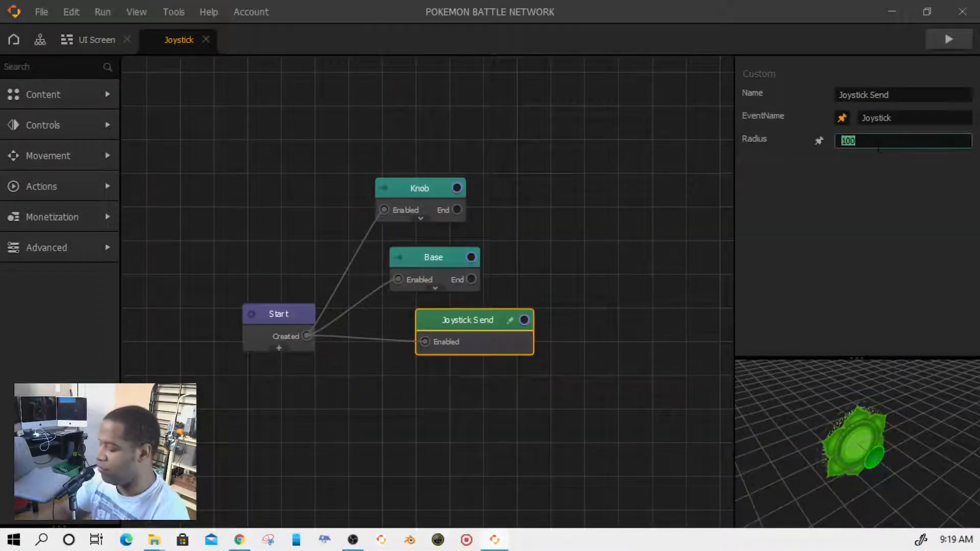
text(50)
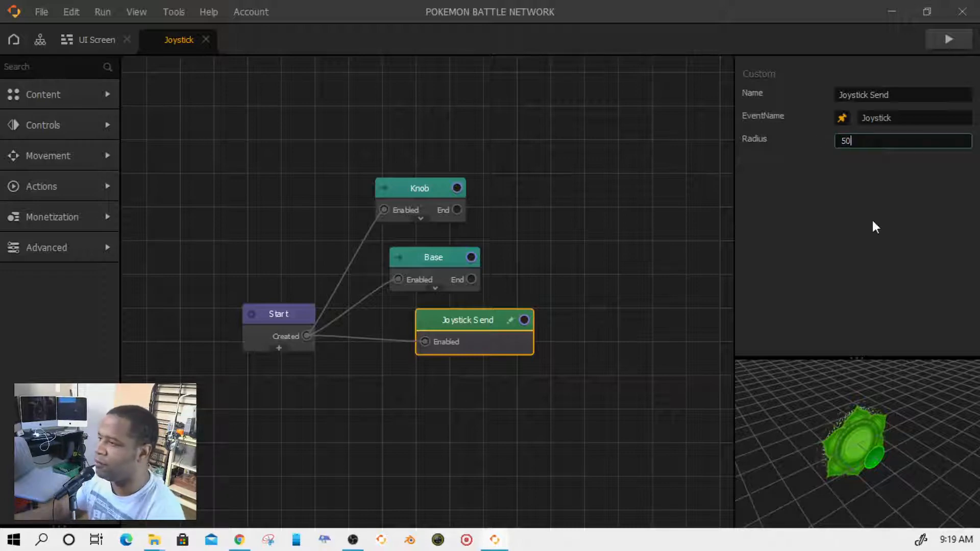
click(947, 39)
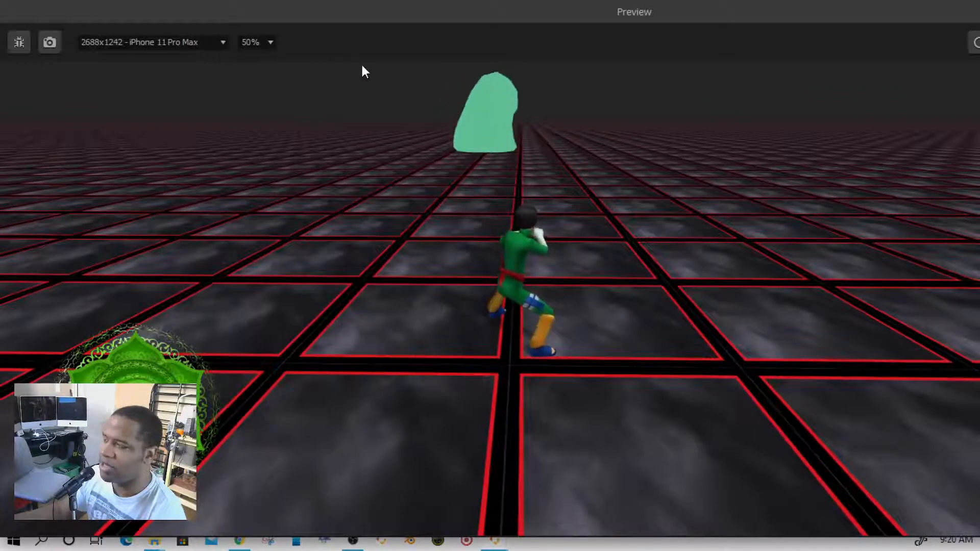
- Switch the preview to 960x640 - iPhone 4 and test the joystick's knob travel in a widened preview window
click(184, 41)
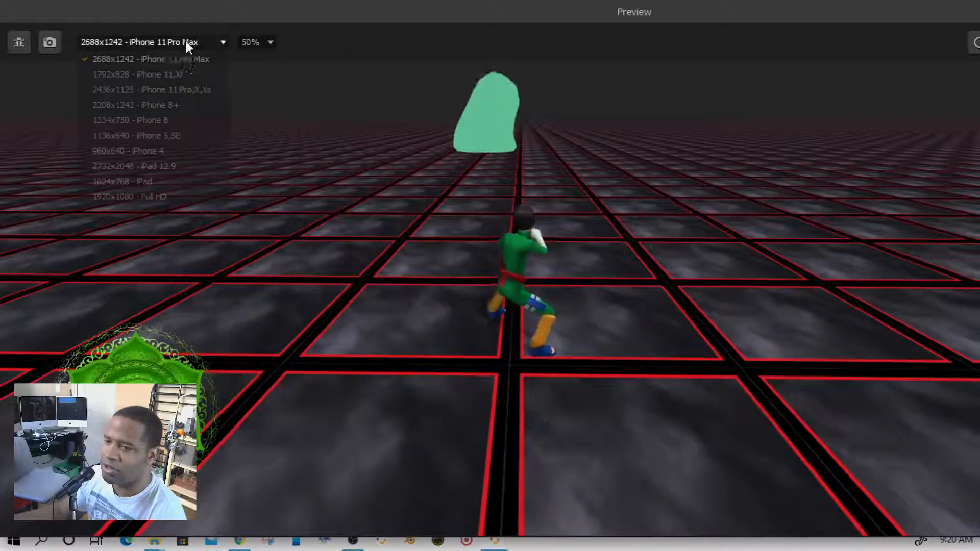
click(145, 150)
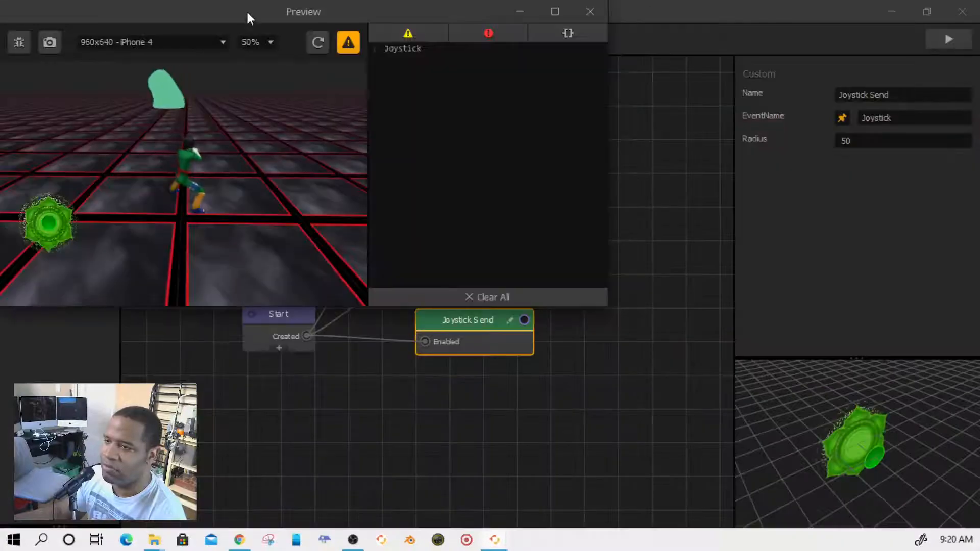
drag(245, 16, 452, 24)
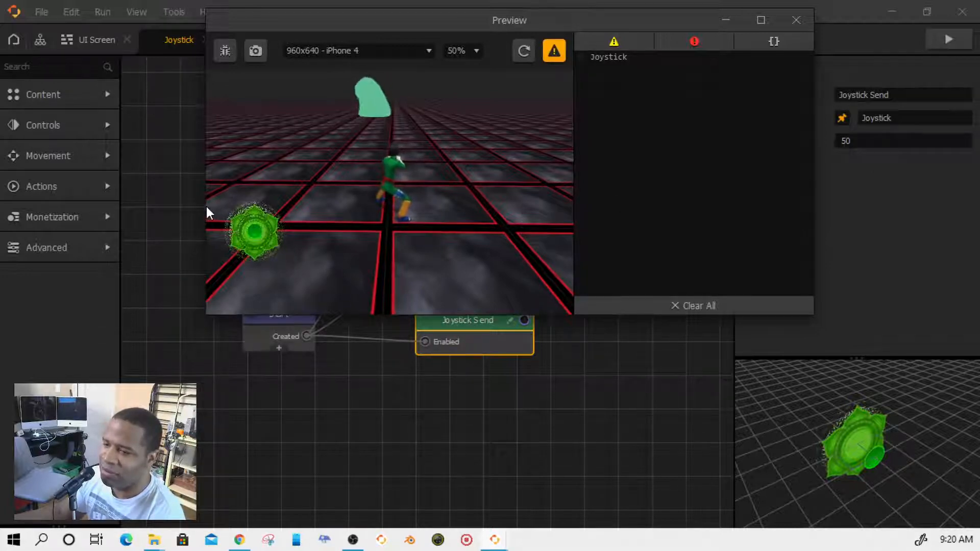
drag(207, 212, 55, 204)
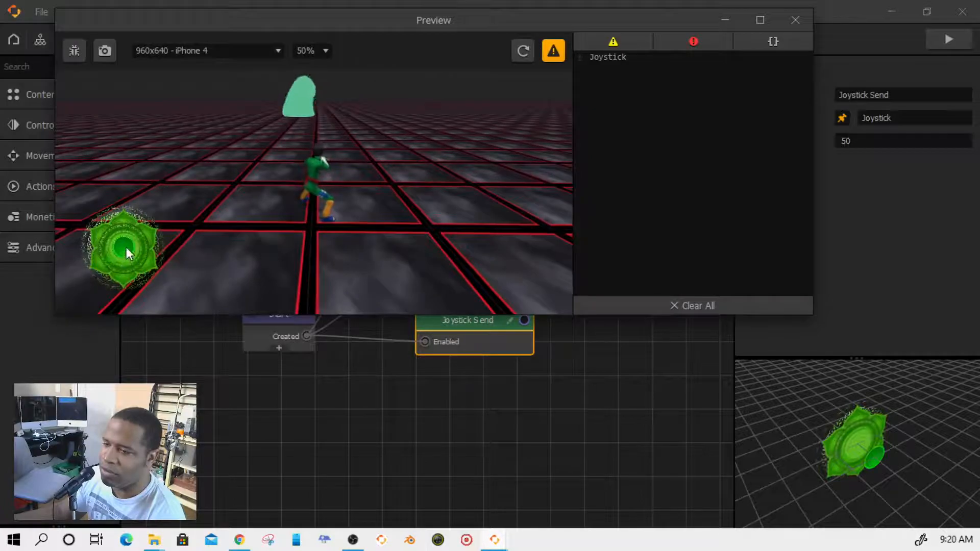
mouse_move(127, 247)
mouse_down()
mouse_move(189, 202)
mouse_move(88, 183)
mouse_move(169, 192)
mouse_move(95, 174)
mouse_move(128, 139)
mouse_move(121, 268)
mouse_move(126, 179)
mouse_move(97, 181)
mouse_move(124, 180)
mouse_move(143, 197)
mouse_move(105, 179)
mouse_move(160, 229)
mouse_move(106, 254)
mouse_move(105, 221)
mouse_move(124, 199)
mouse_move(148, 214)
mouse_move(83, 216)
mouse_move(122, 208)
mouse_move(105, 212)
mouse_up()
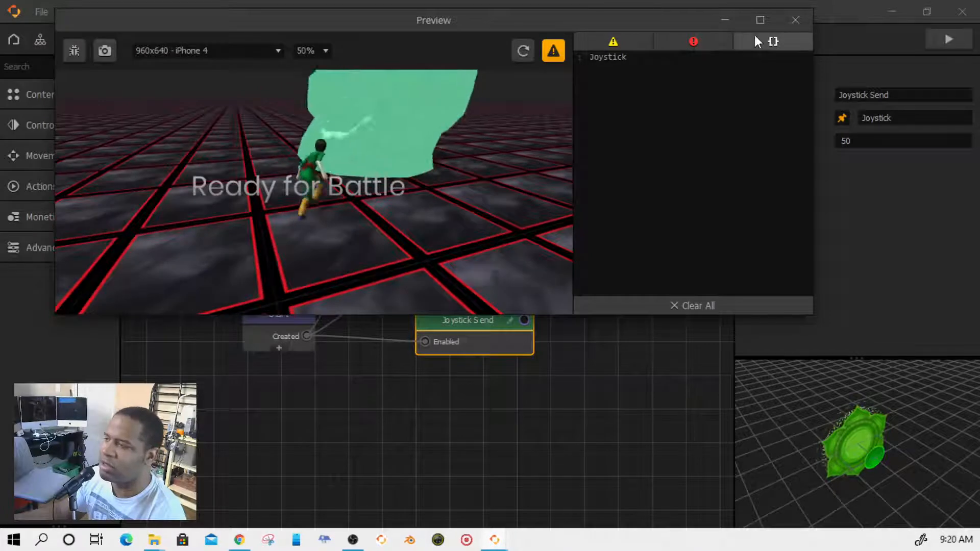
click(795, 20)
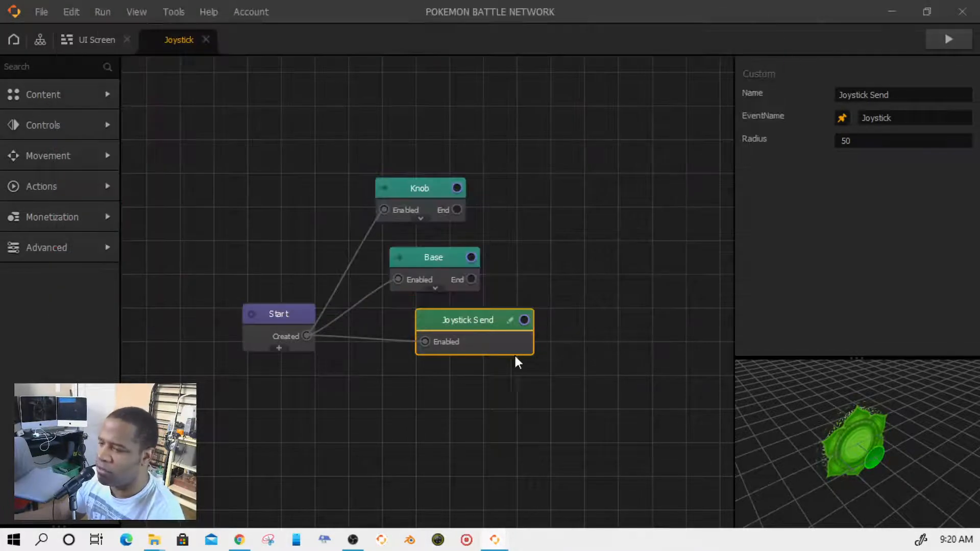
- Set the Joystick Send node's Radius to 75 and test the joystick in the game preview
click(878, 142)
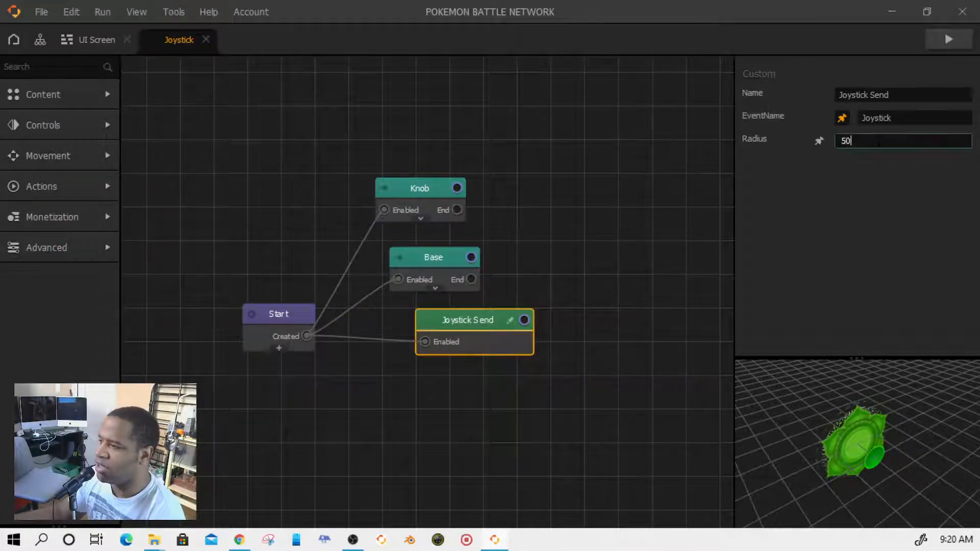
text(7)
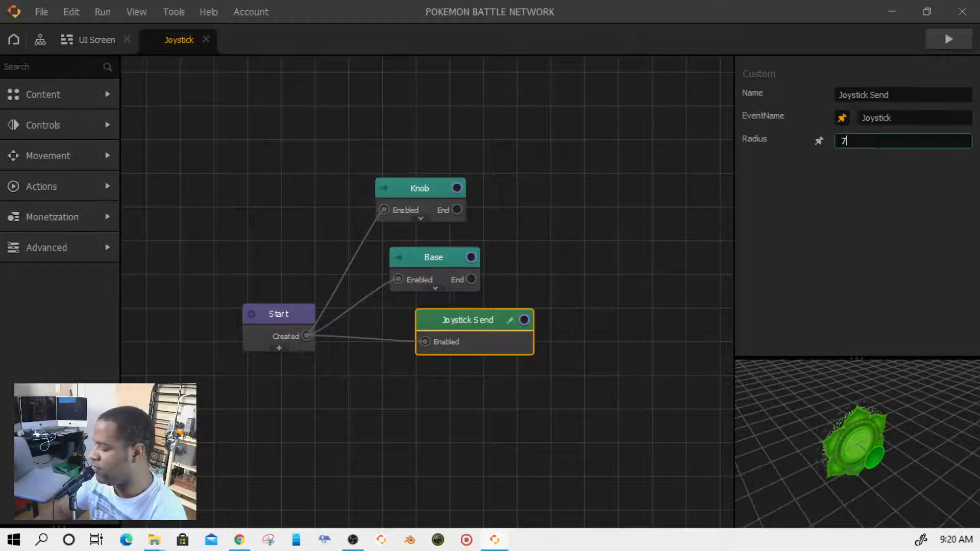
text(50)
key(BackSpace)
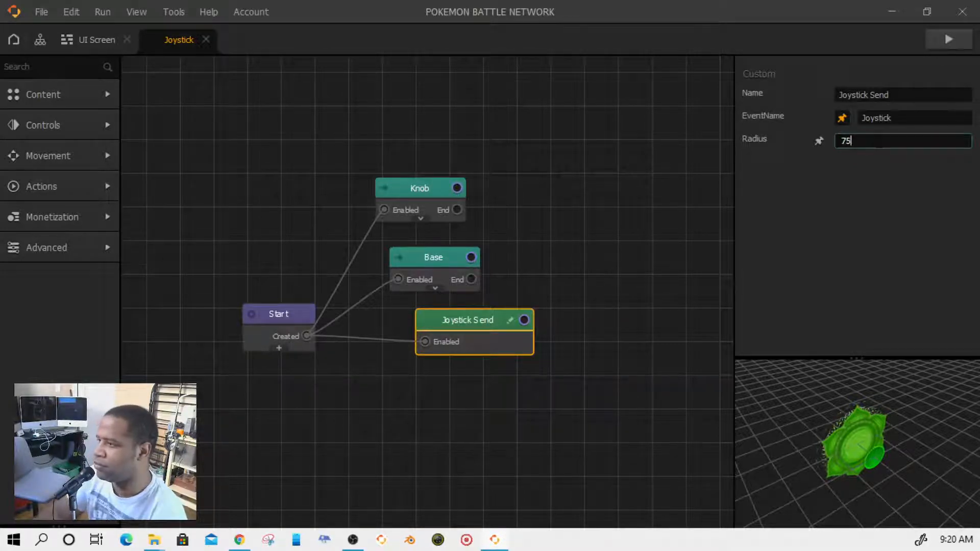
click(949, 39)
mouse_move(114, 221)
mouse_down()
mouse_move(118, 208)
mouse_move(78, 206)
mouse_move(116, 207)
mouse_move(118, 244)
mouse_move(75, 241)
mouse_move(132, 222)
mouse_move(96, 252)
mouse_move(100, 225)
mouse_move(124, 246)
mouse_move(118, 229)
mouse_move(102, 231)
mouse_move(112, 190)
mouse_move(74, 205)
mouse_move(84, 210)
mouse_move(67, 231)
mouse_move(81, 262)
mouse_move(116, 259)
mouse_move(144, 229)
mouse_move(112, 207)
mouse_move(123, 235)
mouse_move(85, 238)
mouse_move(80, 229)
mouse_move(46, 249)
mouse_move(117, 286)
mouse_move(127, 221)
mouse_move(141, 236)
mouse_move(123, 250)
mouse_move(95, 247)
mouse_move(108, 223)
mouse_move(72, 216)
mouse_move(38, 246)
mouse_move(64, 191)
mouse_up()
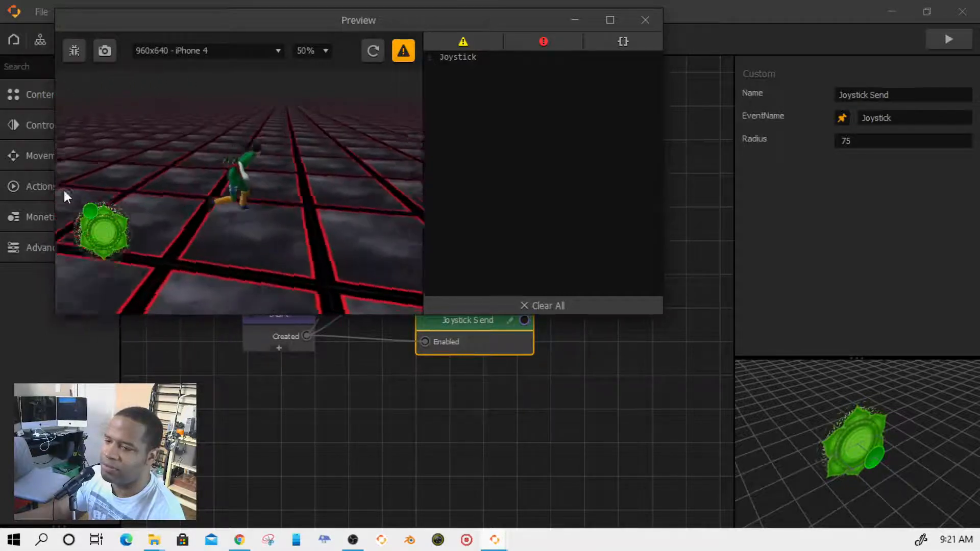
click(644, 21)
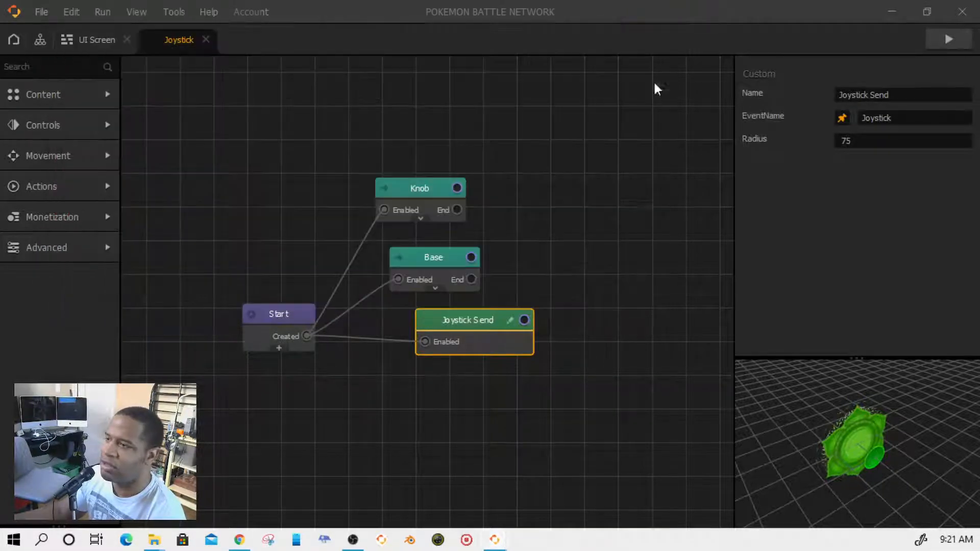
- Review the Joystick's nodes as a group and its placement on the UI Screen
drag(362, 146, 544, 402)
click(100, 49)
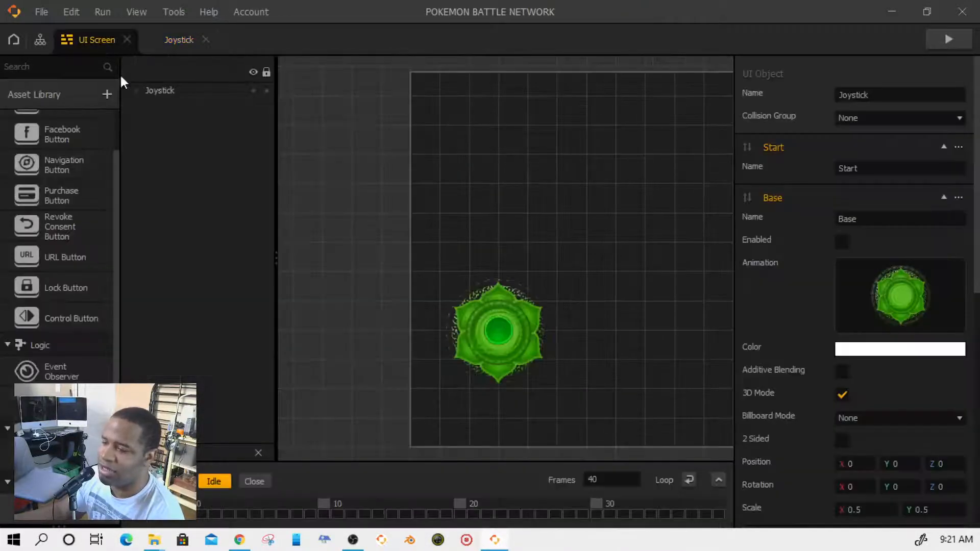
scroll(544, 322, down, 2)
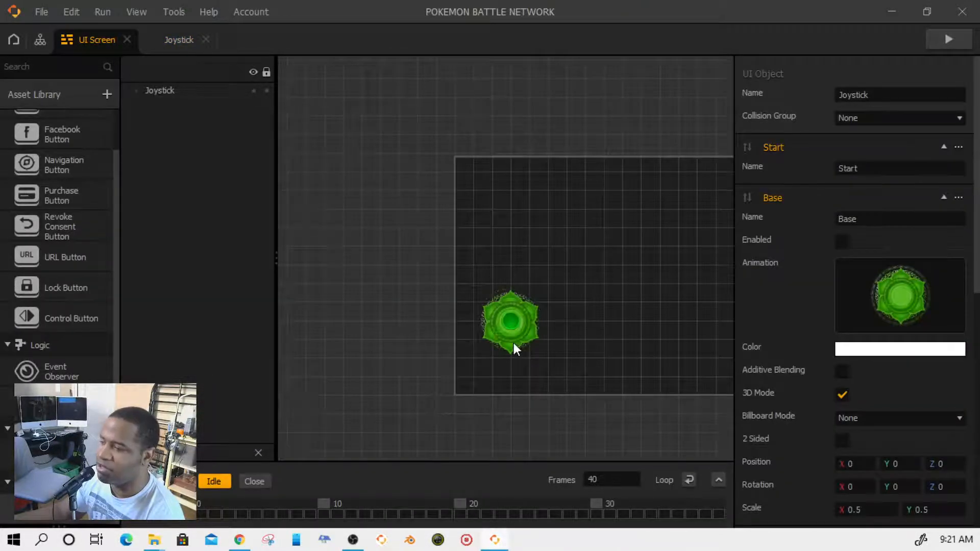
- Open Exploration World from the project's mind map and open the Rock Lee character's node graph
click(45, 45)
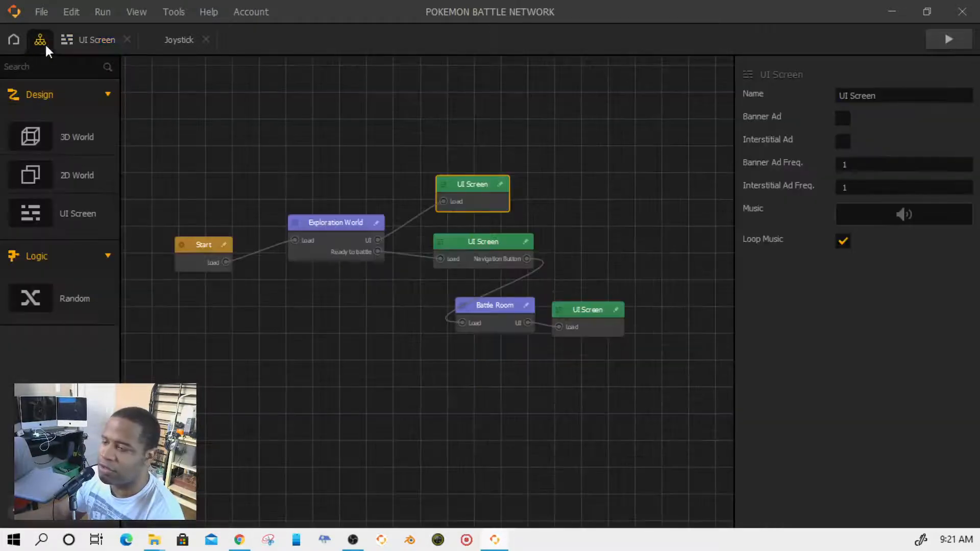
double_click(334, 238)
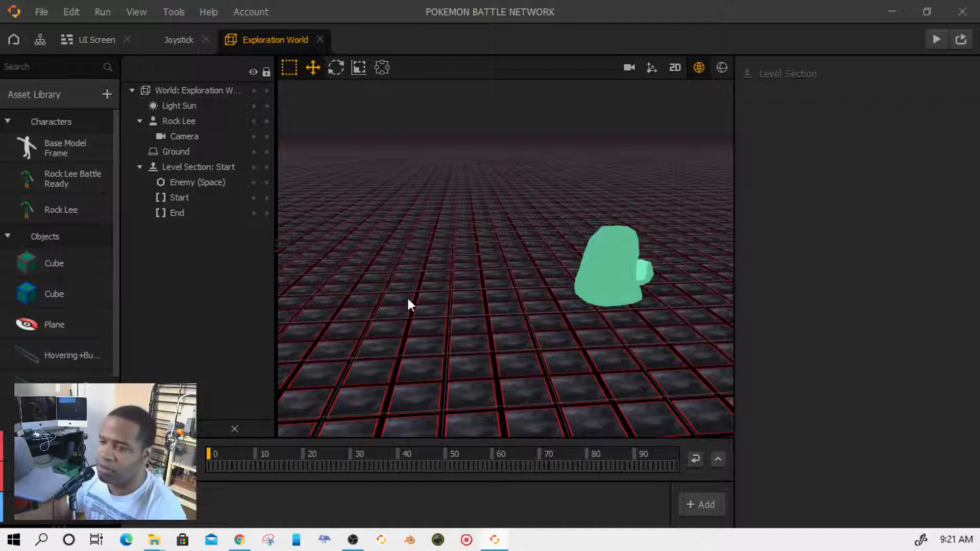
click(68, 212)
double_click(67, 210)
scroll(332, 313, down, 5)
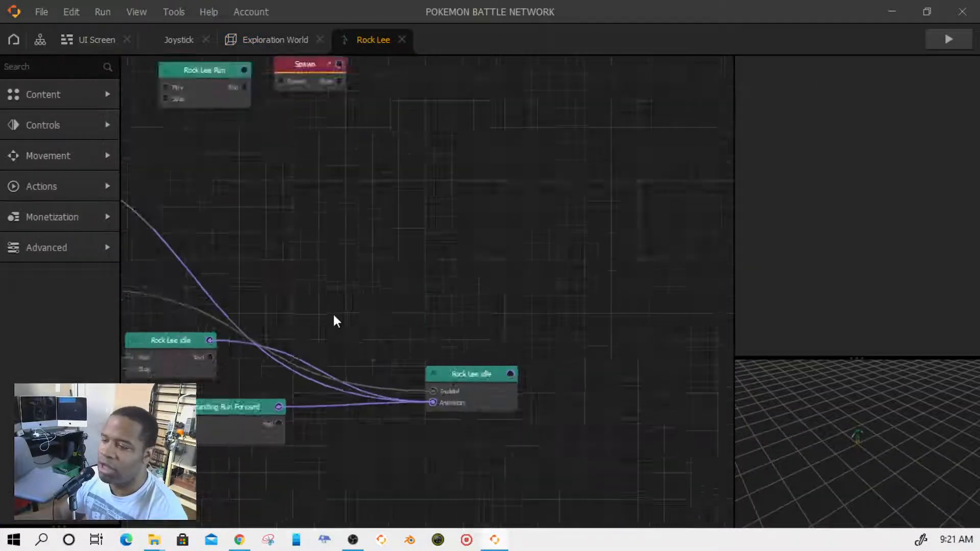
- Locate the Receive Joystick node in Rock Lee's node graph and inspect its event settings
drag(328, 324, 635, 276)
scroll(360, 387, up, 3)
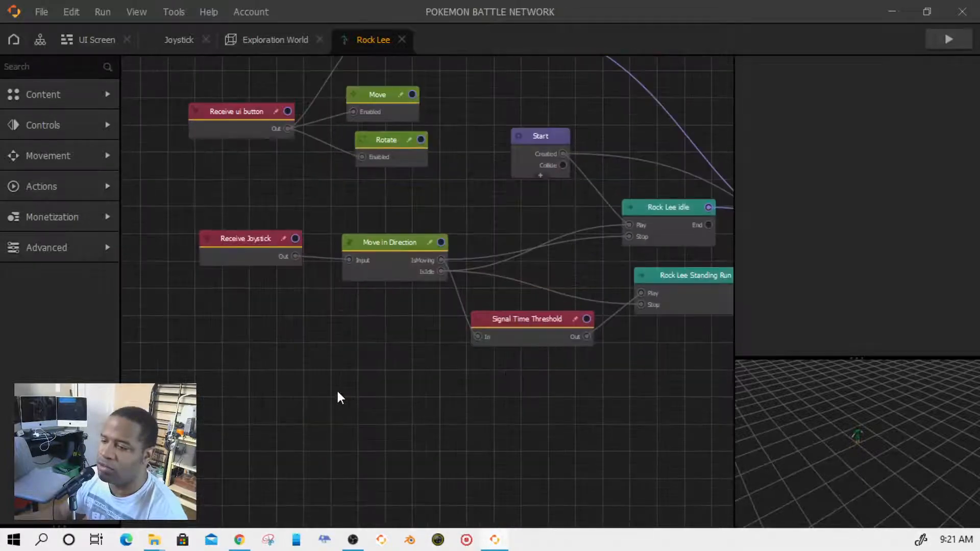
drag(339, 396, 483, 468)
click(397, 332)
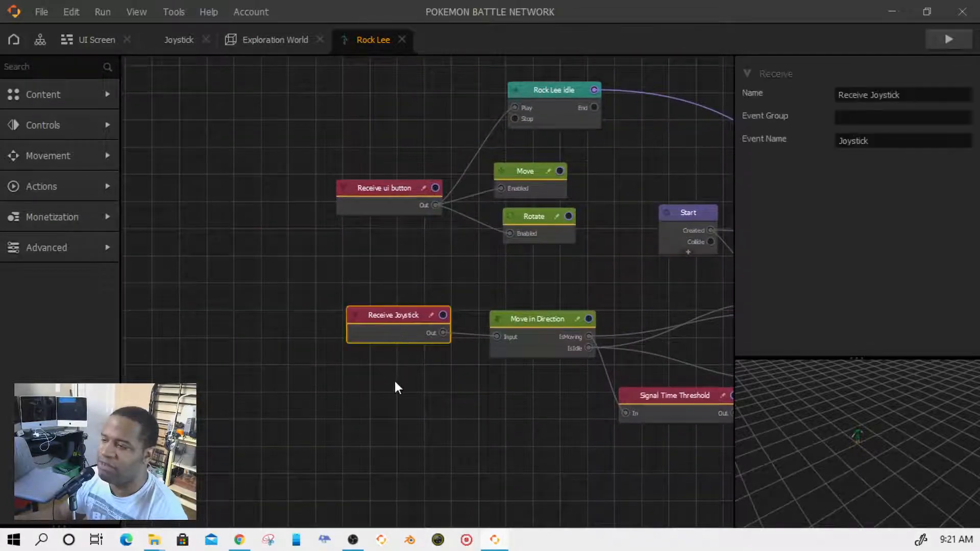
drag(394, 379, 370, 386)
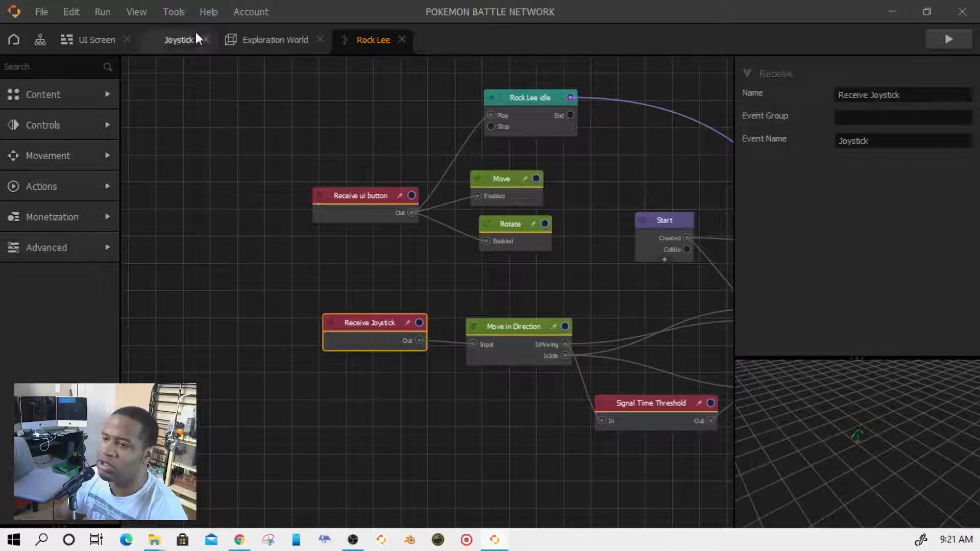
- Check the Joystick Send node's EventName in the Joystick's node graph against the Receive Joystick node
click(105, 49)
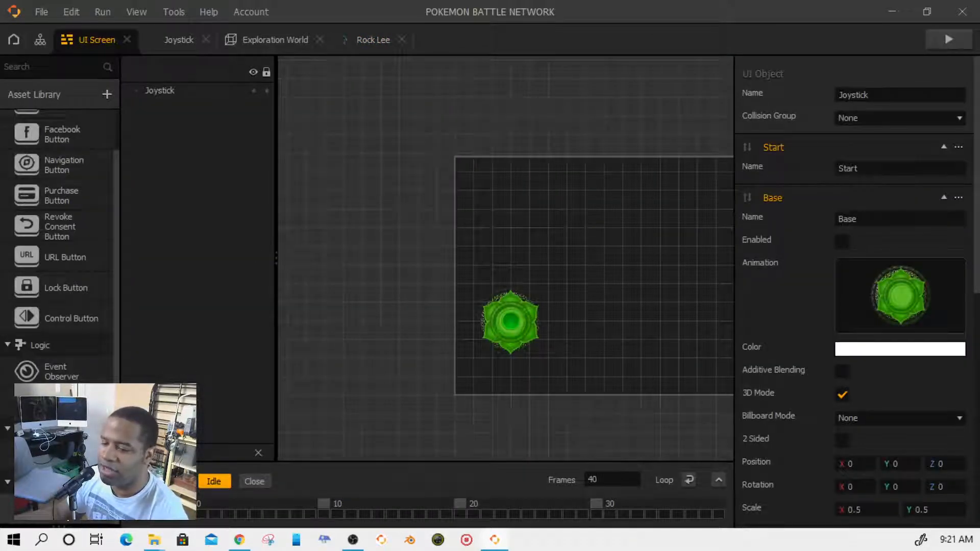
click(179, 40)
scroll(449, 393, up, 3)
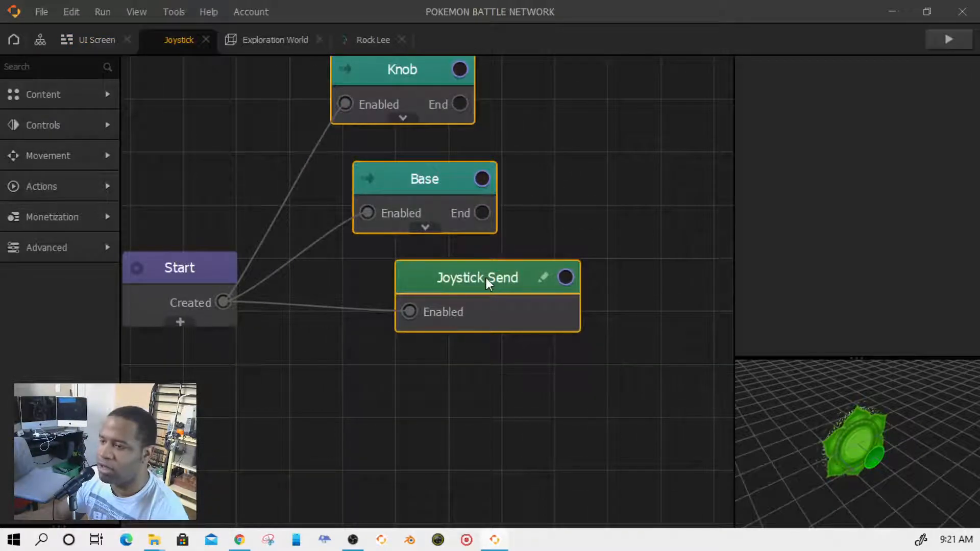
scroll(389, 309, down, 3)
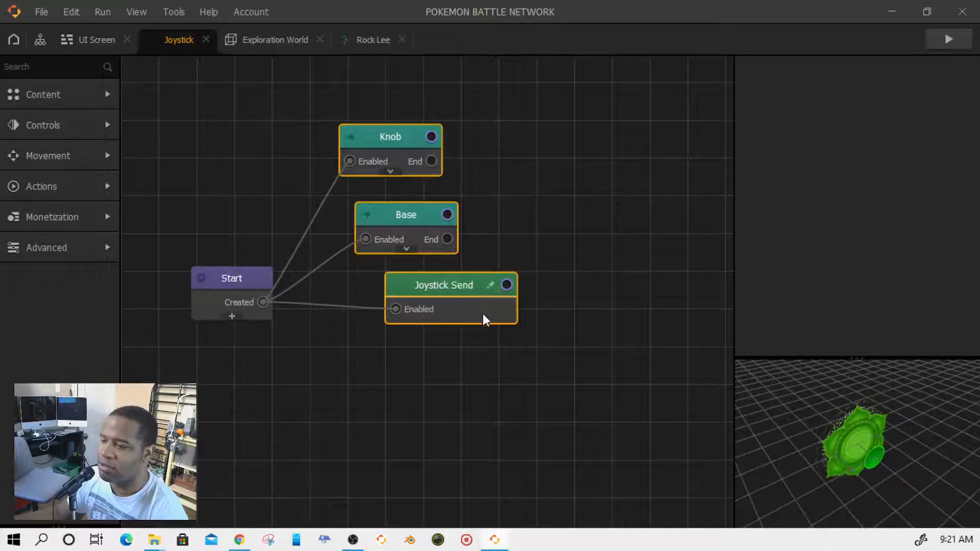
click(475, 391)
click(464, 302)
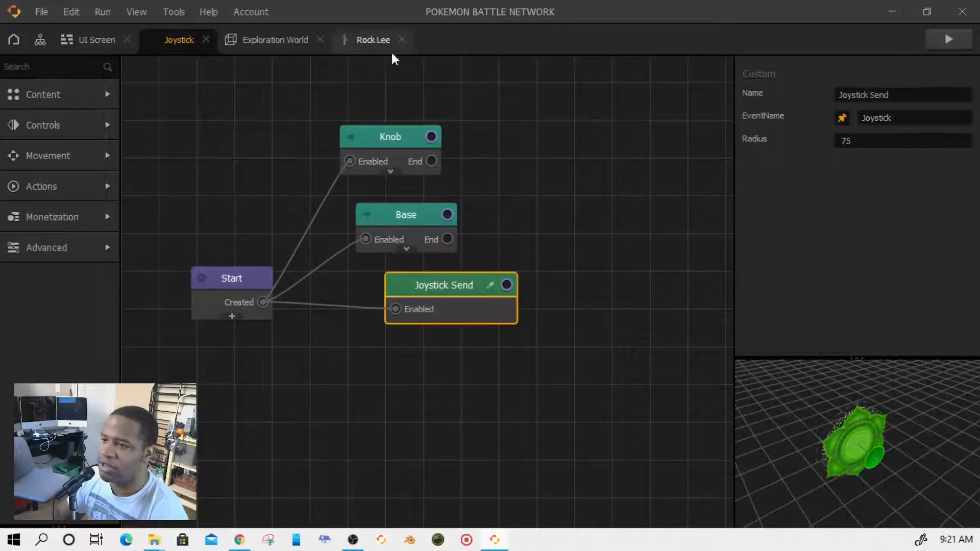
- Return to Rock Lee's node graph and review the Receive Joystick node's Event Group, Event Name and link to Move in Direction
click(378, 41)
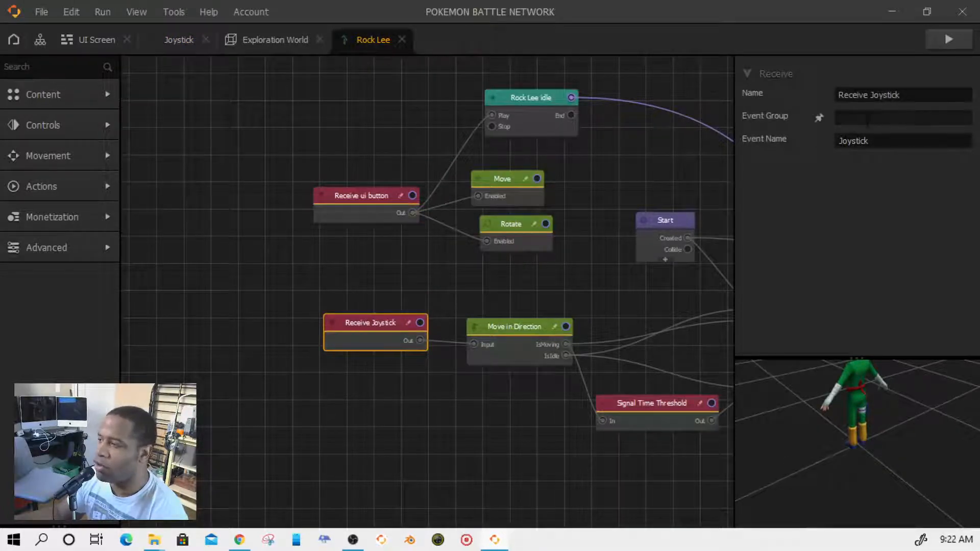
click(867, 119)
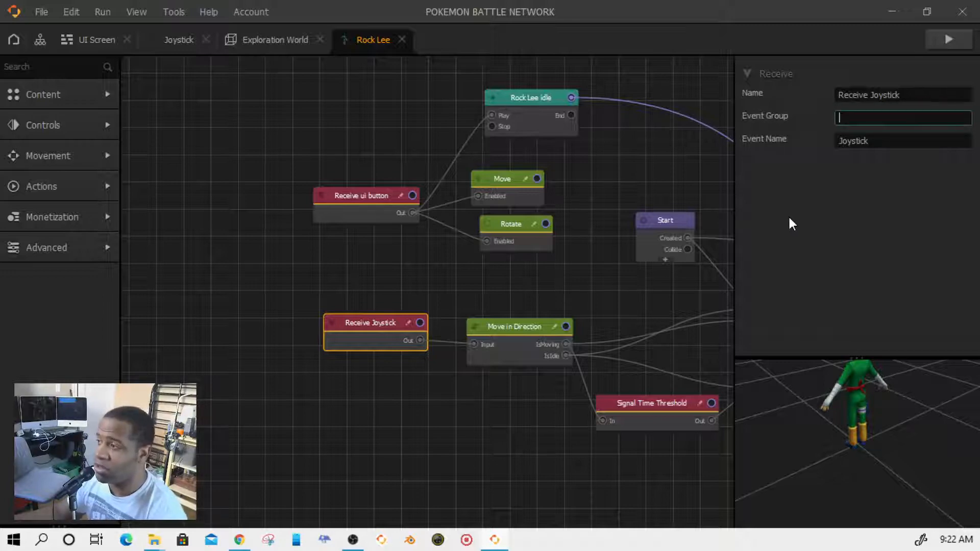
drag(577, 295, 557, 189)
scroll(460, 224, up, 3)
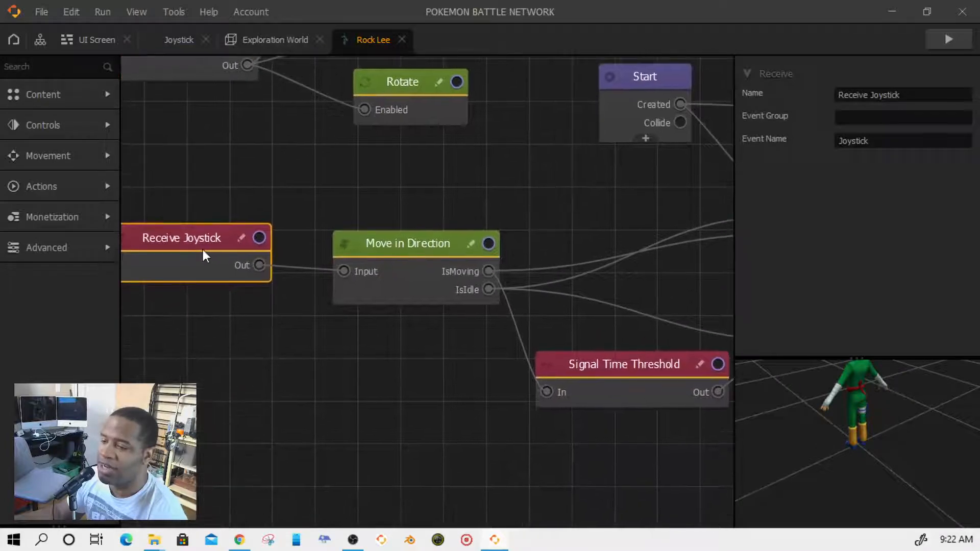
mouse_move(203, 250)
mouse_down()
mouse_move(203, 275)
mouse_move(204, 262)
mouse_up()
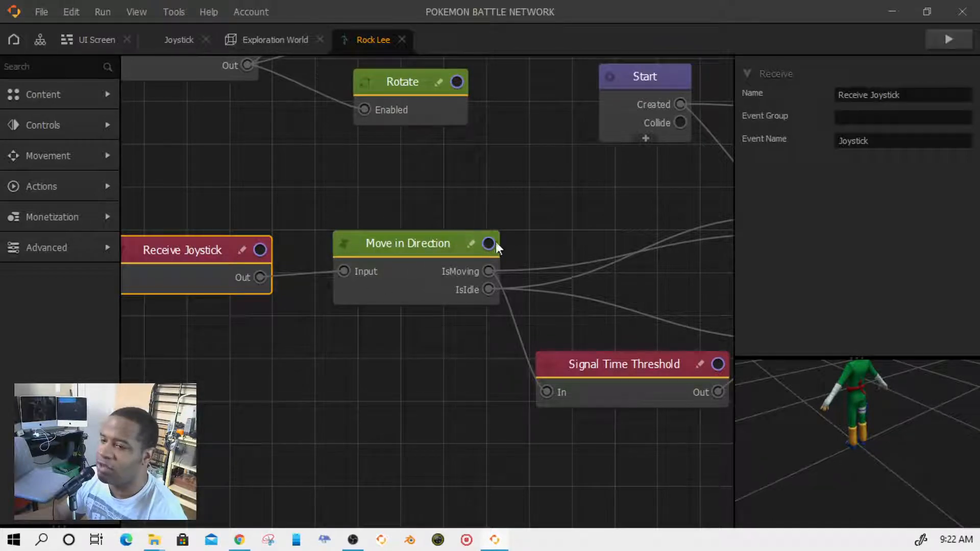
- Search the nodes for "jo" and add a UI Joystick Move node just below Move in Direction
click(49, 67)
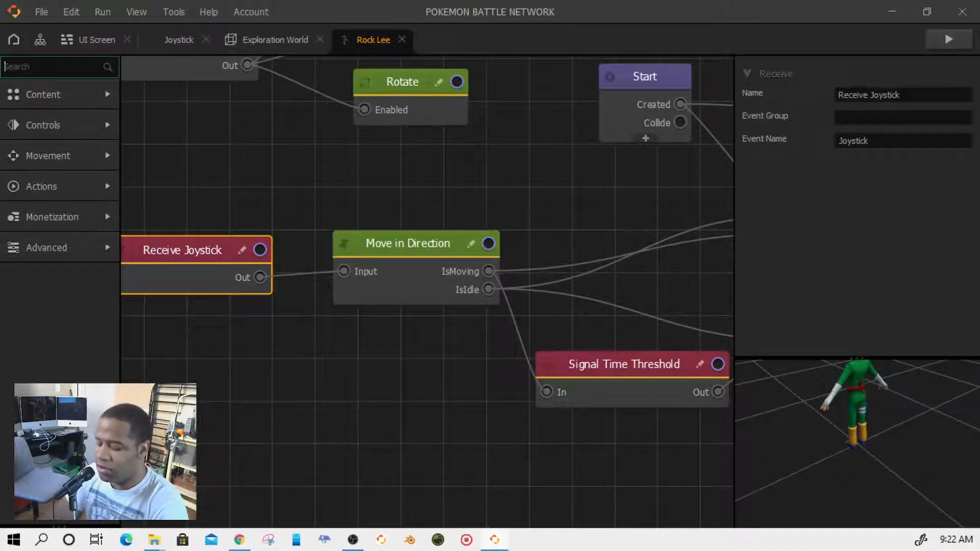
text(j)
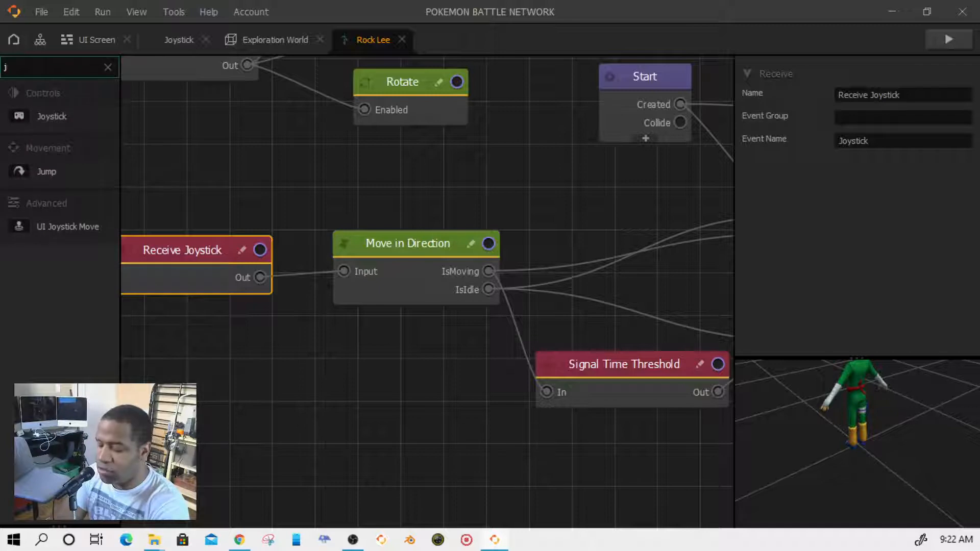
text(o)
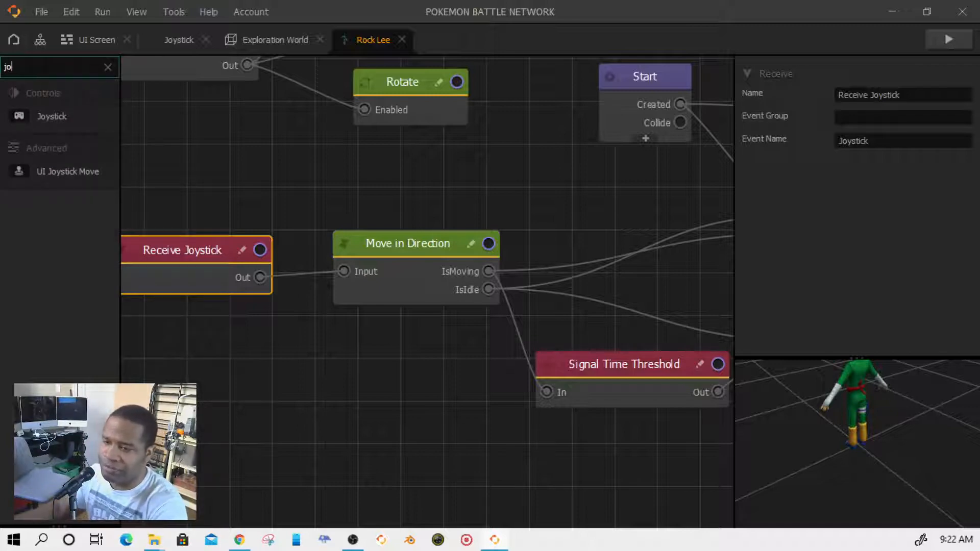
drag(60, 173, 353, 330)
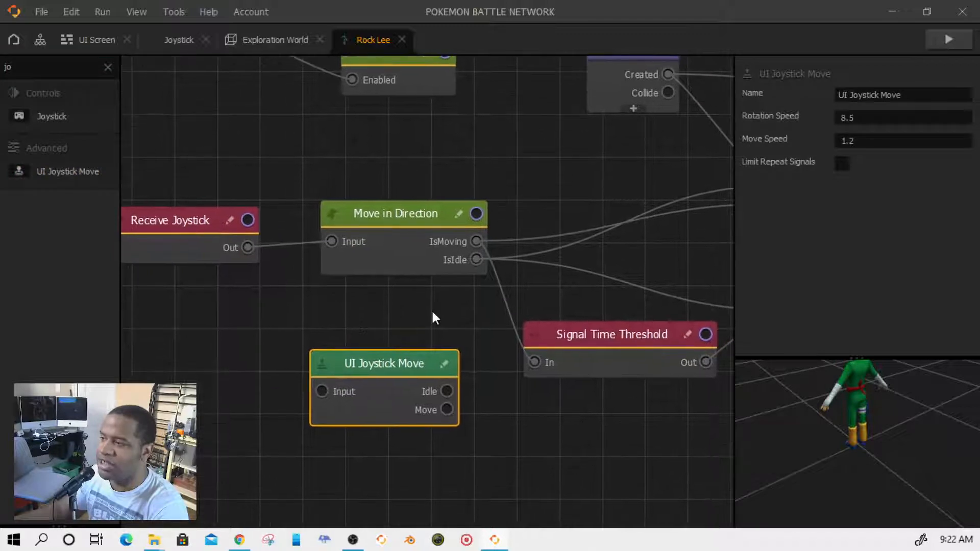
drag(400, 364, 365, 322)
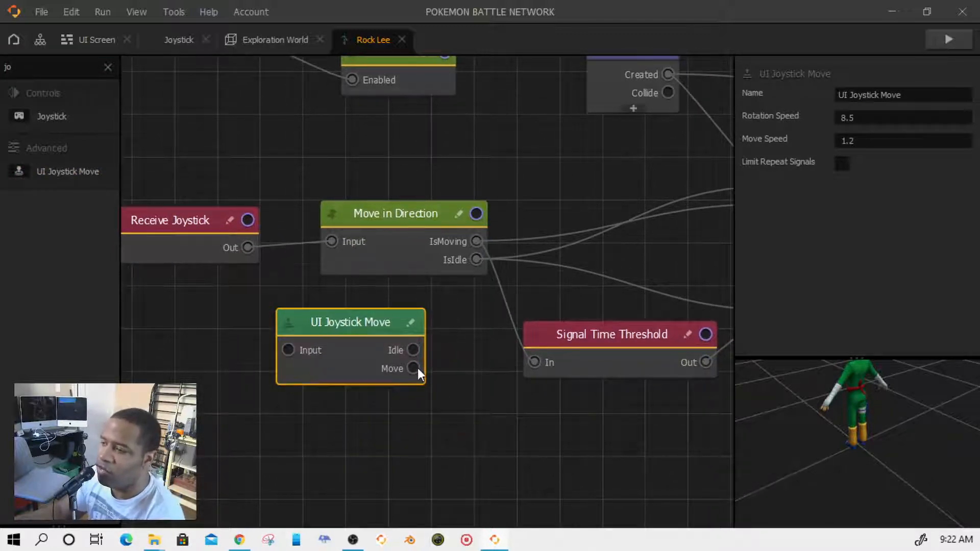
drag(366, 330, 415, 318)
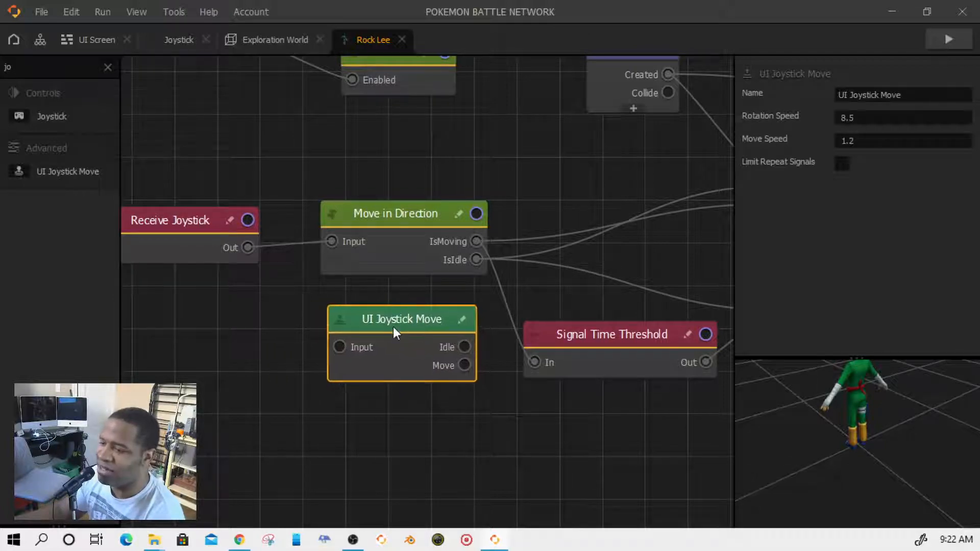
drag(339, 346, 287, 352)
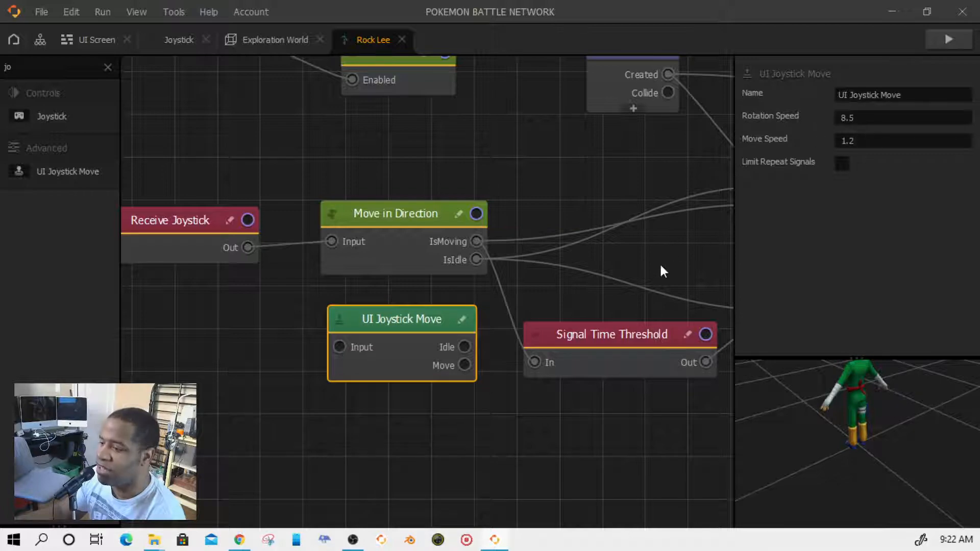
- Test Rock Lee's joystick movement in the game preview while Move in Direction is still connected, and close the preview
click(944, 39)
drag(106, 228, 122, 187)
click(653, 14)
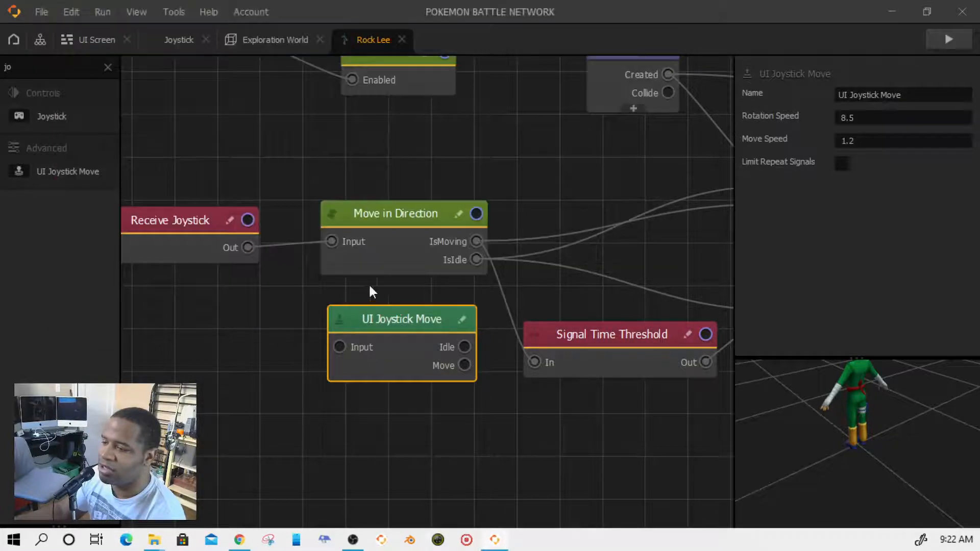
- Disconnect Receive Joystick from Move in Direction and connect its Out to UI Joystick Move's Input
click(262, 247)
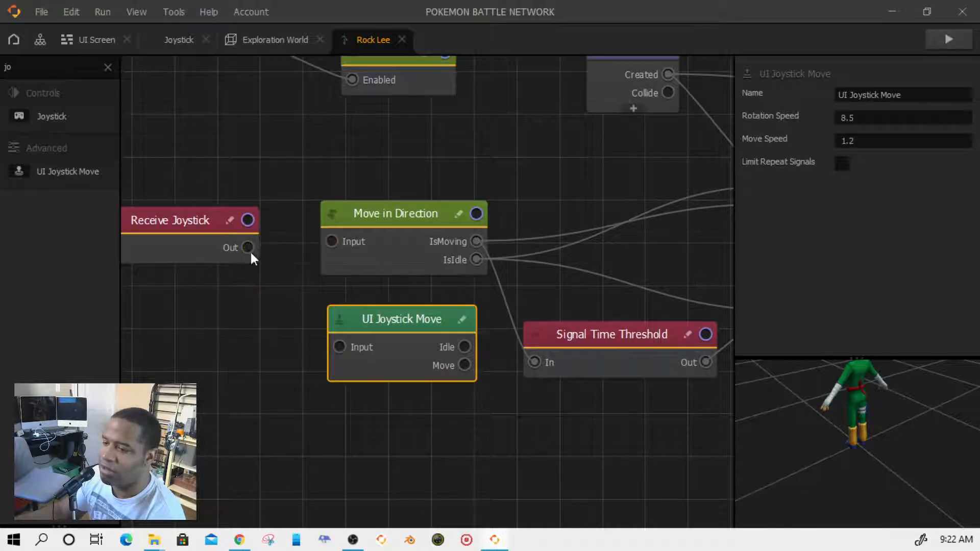
click(248, 252)
drag(249, 252, 340, 348)
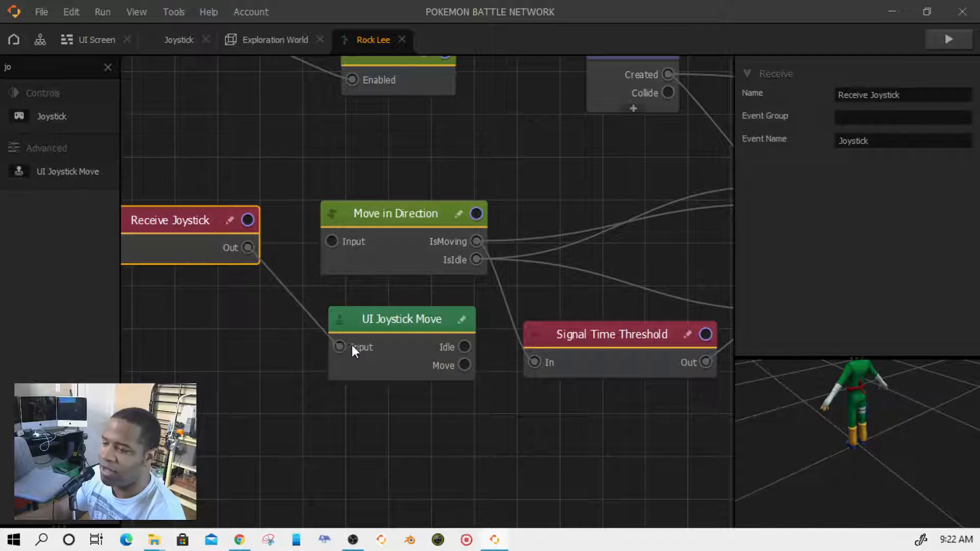
- Reroute both IsIdle connections from Move in Direction to UI Joystick Move's Idle output
middle_drag(436, 314, 352, 324)
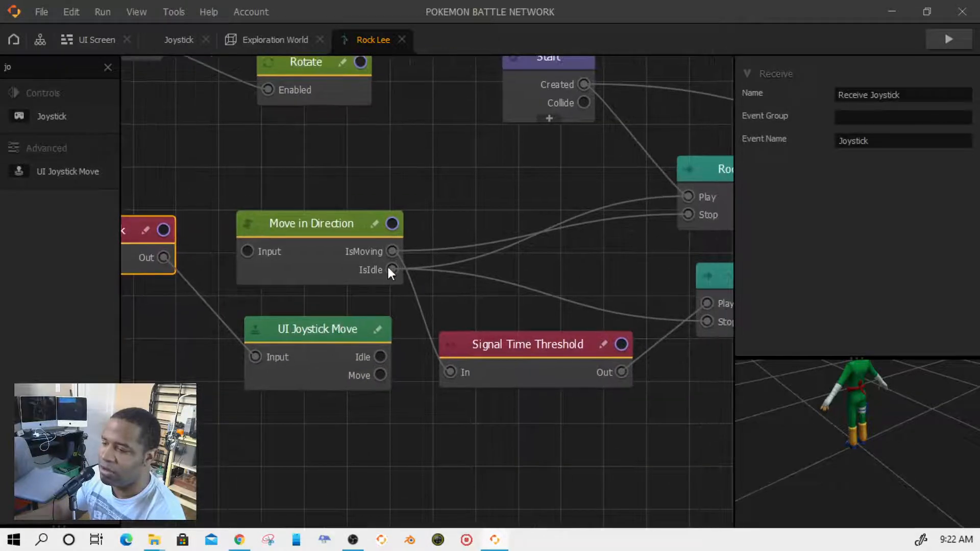
click(392, 270)
click(416, 268)
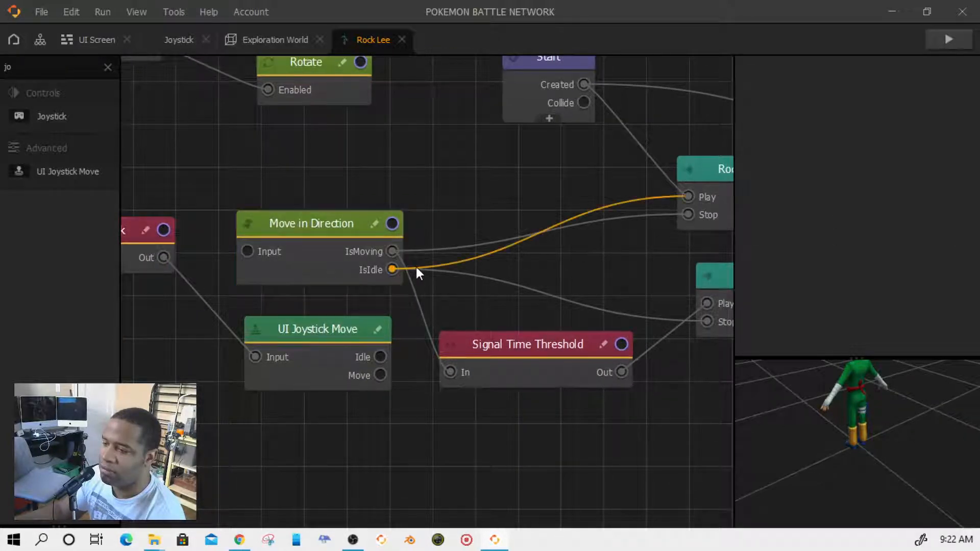
drag(418, 268, 381, 358)
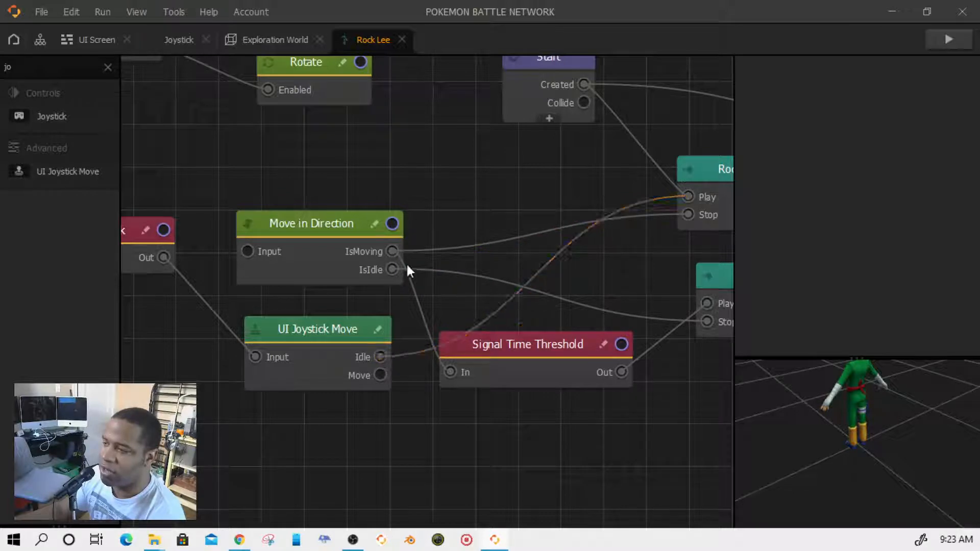
click(409, 270)
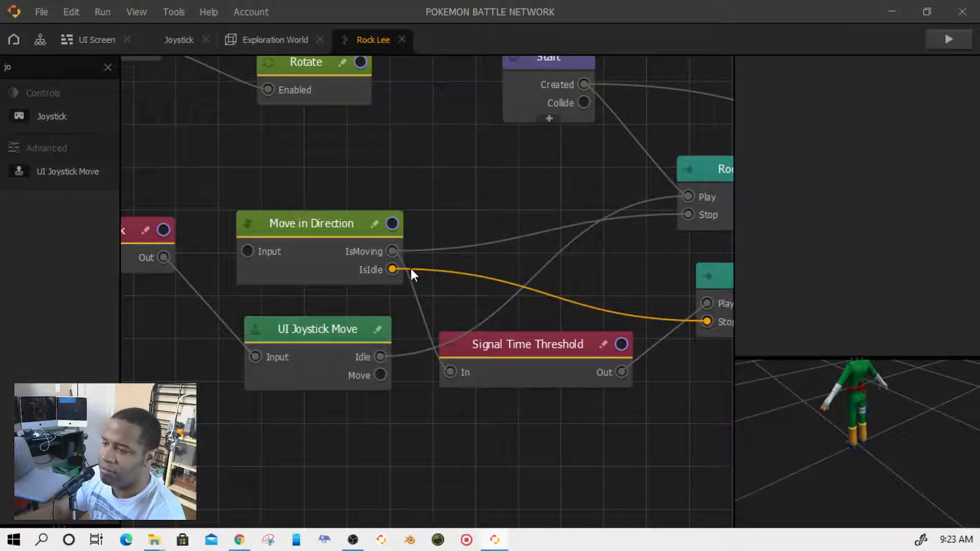
drag(410, 270, 380, 358)
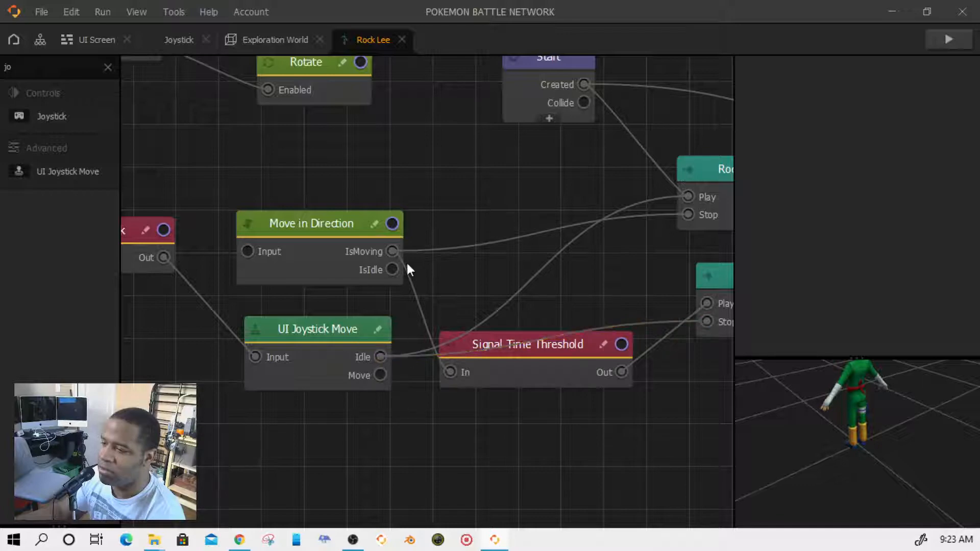
- Reroute both IsMoving connections from Move in Direction to UI Joystick Move's Move output
drag(396, 255, 387, 370)
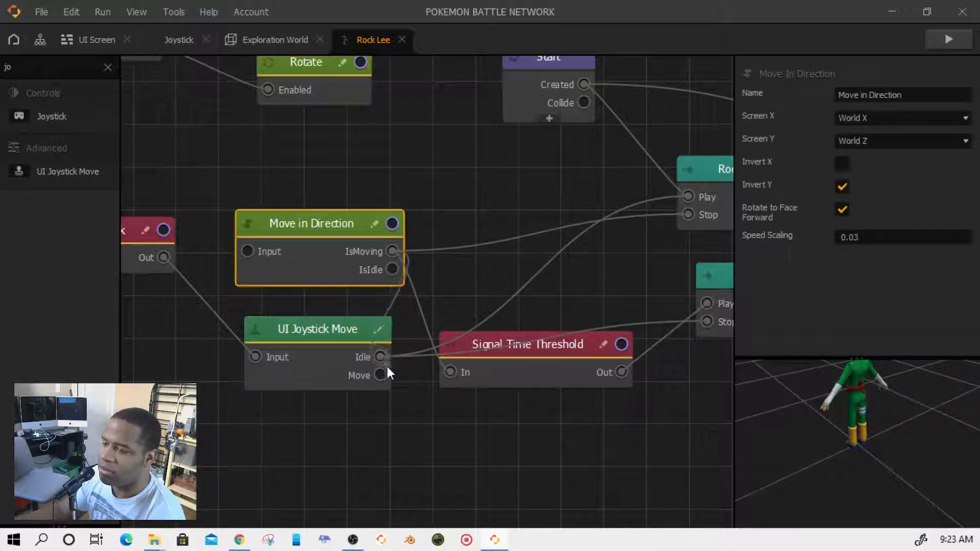
drag(414, 286, 380, 375)
click(419, 263)
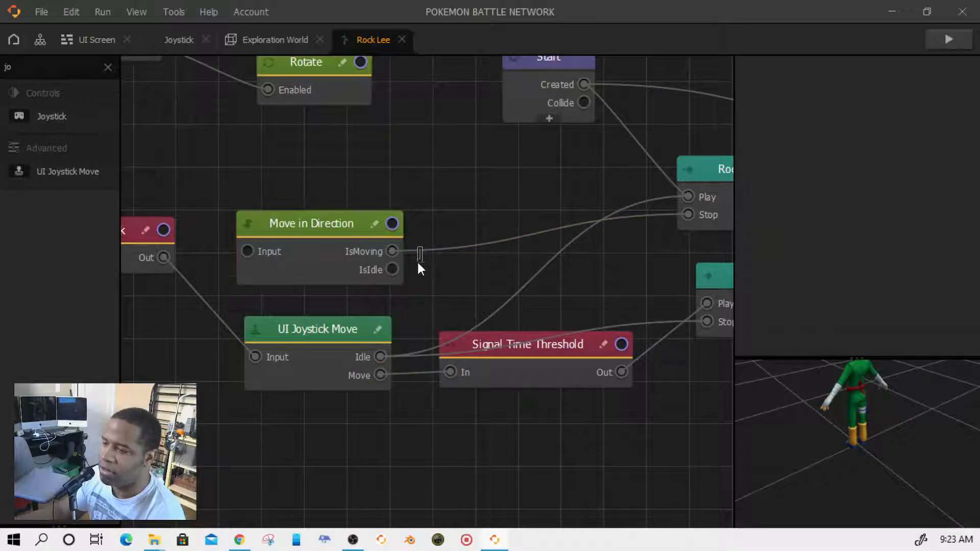
drag(417, 251, 382, 376)
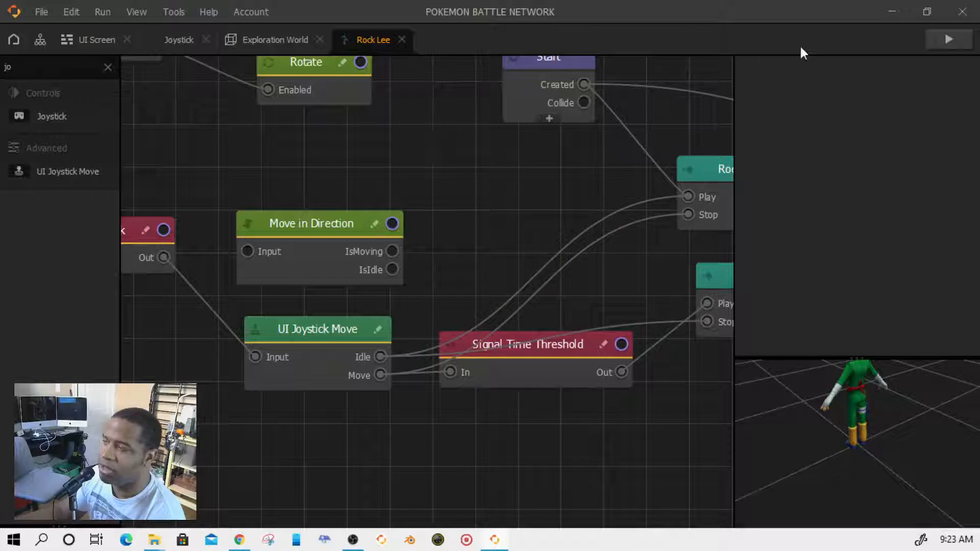
- Test Rock Lee's movement driven by UI Joystick Move in the game preview and close the preview
click(956, 41)
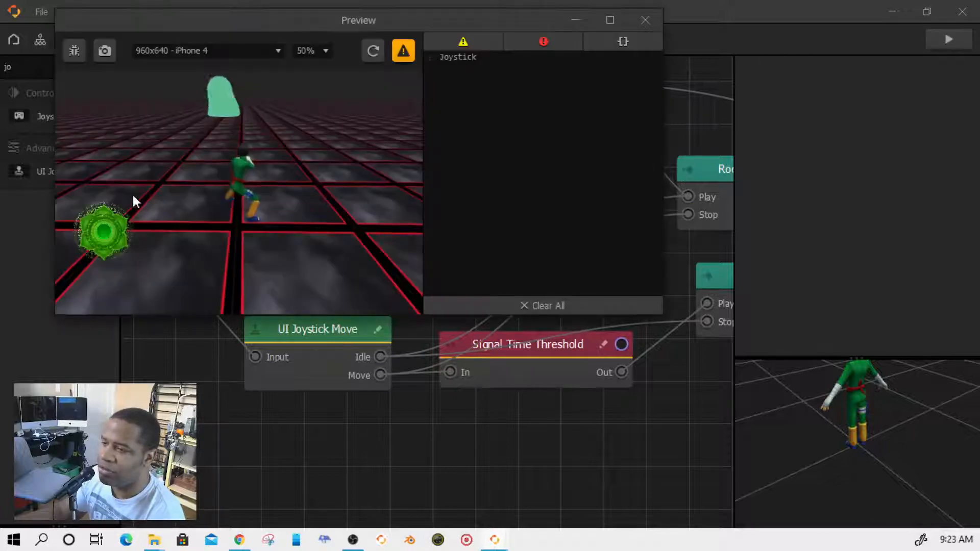
mouse_move(112, 229)
mouse_down()
mouse_move(103, 210)
mouse_move(124, 160)
mouse_move(75, 167)
mouse_move(140, 167)
mouse_move(79, 155)
mouse_move(91, 184)
mouse_move(128, 148)
mouse_move(75, 150)
mouse_up()
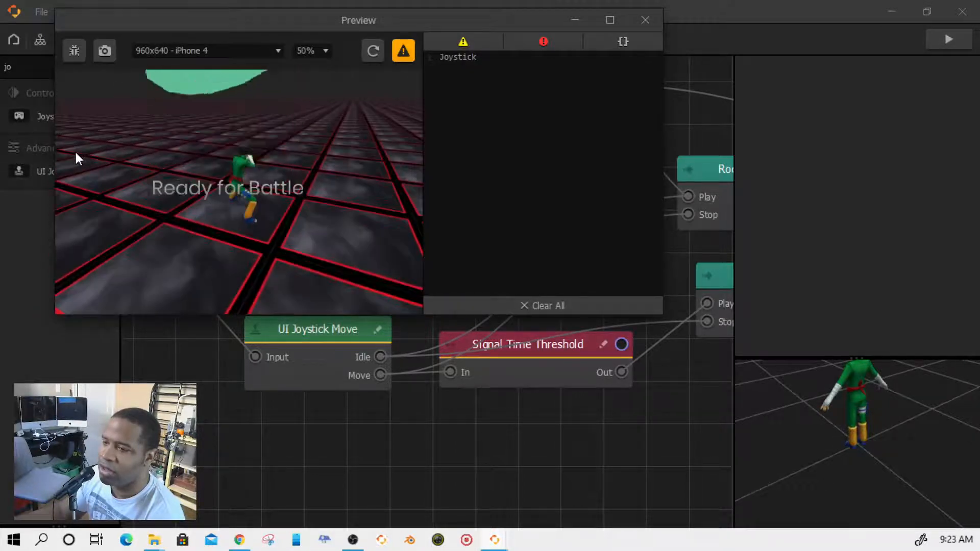
click(645, 19)
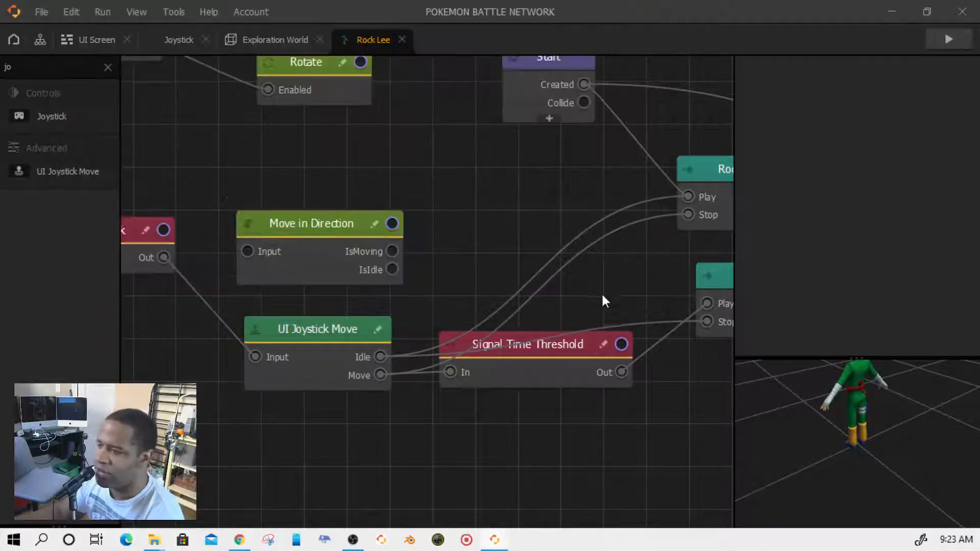
- Move the Signal Time Threshold node down, clear of the animation connections, and test Rock Lee's joystick movement in the game preview
drag(602, 280, 530, 280)
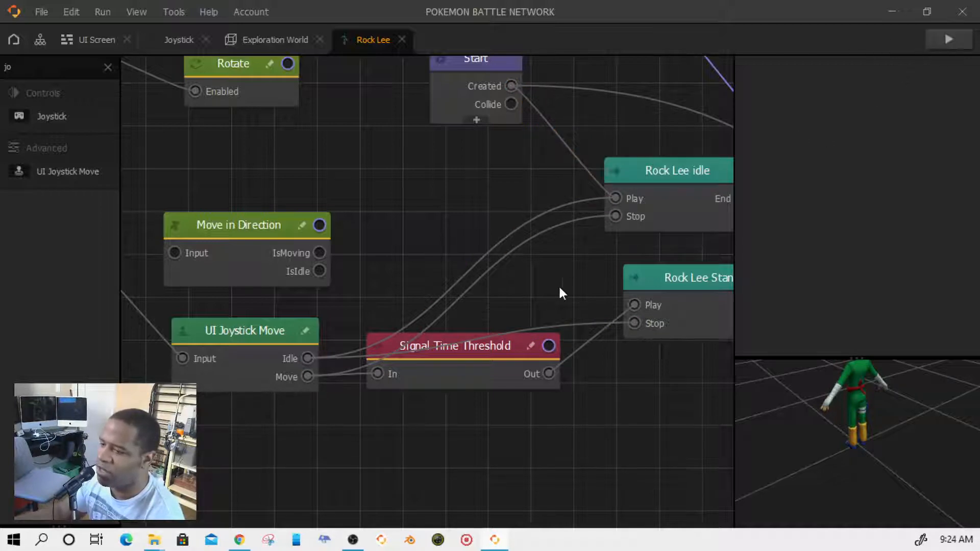
drag(465, 381, 508, 436)
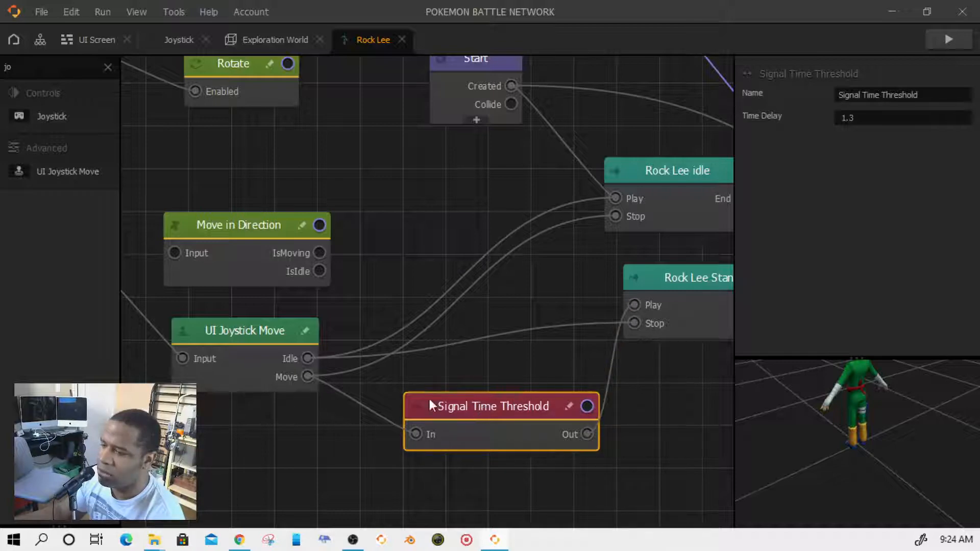
click(948, 39)
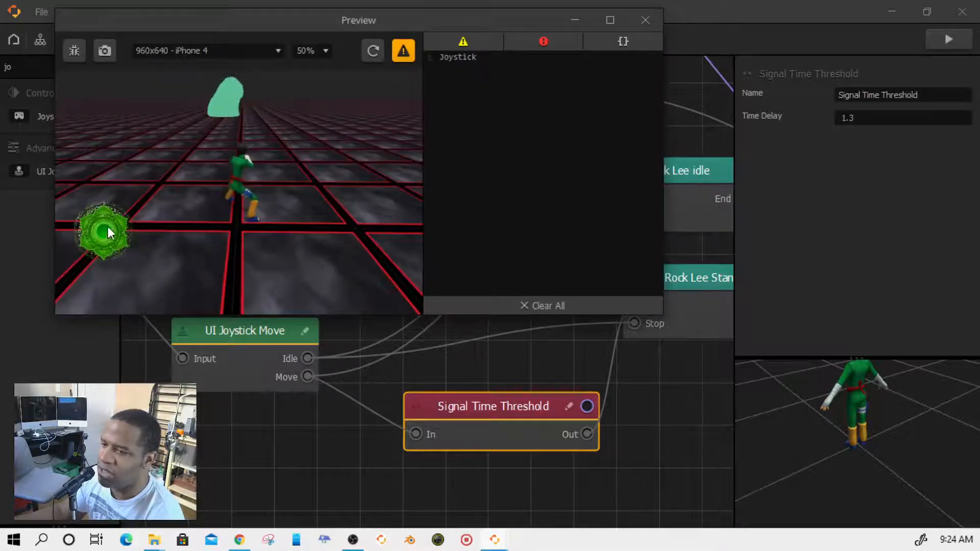
drag(108, 226, 106, 170)
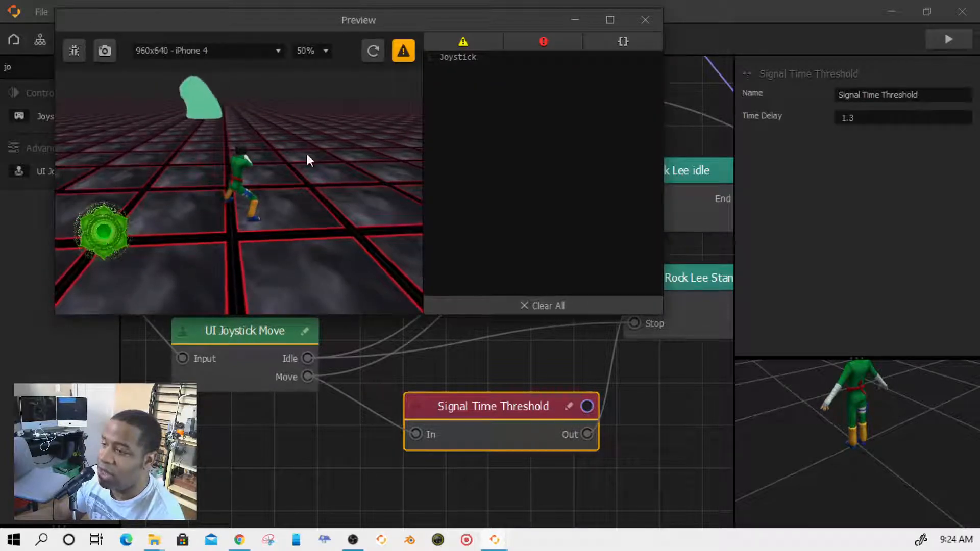
mouse_move(96, 233)
mouse_down()
mouse_move(105, 199)
mouse_move(111, 215)
mouse_up()
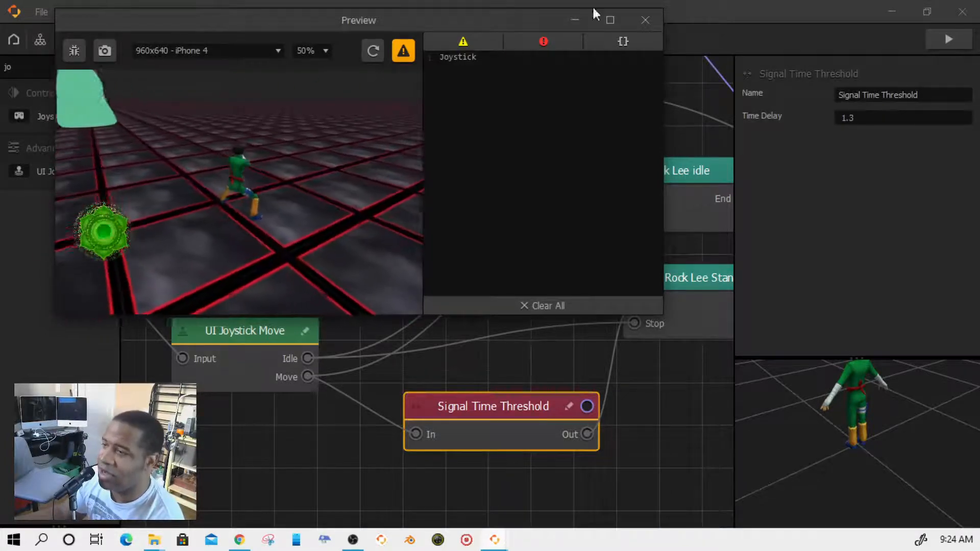
click(646, 20)
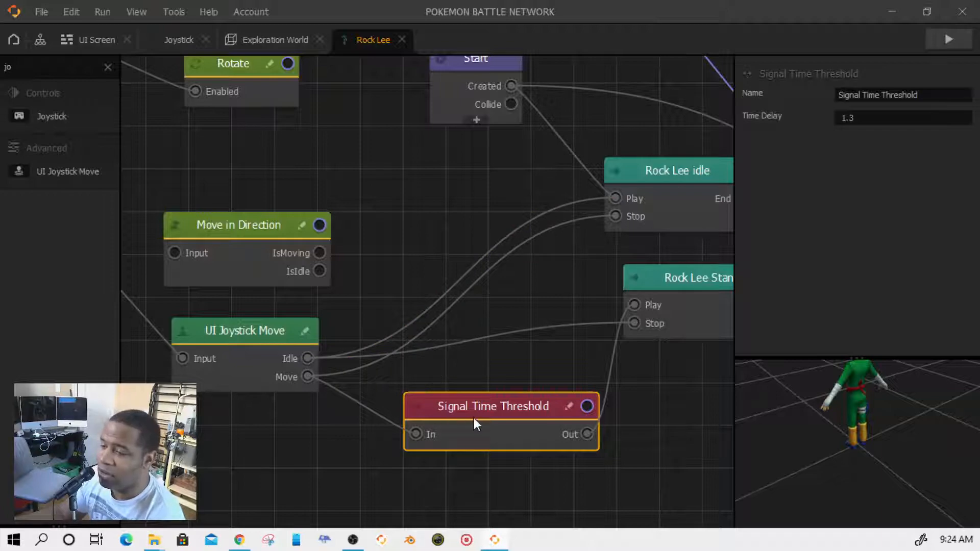
- Review UI Joystick Move's properties and test the joystick in the game preview again
click(250, 372)
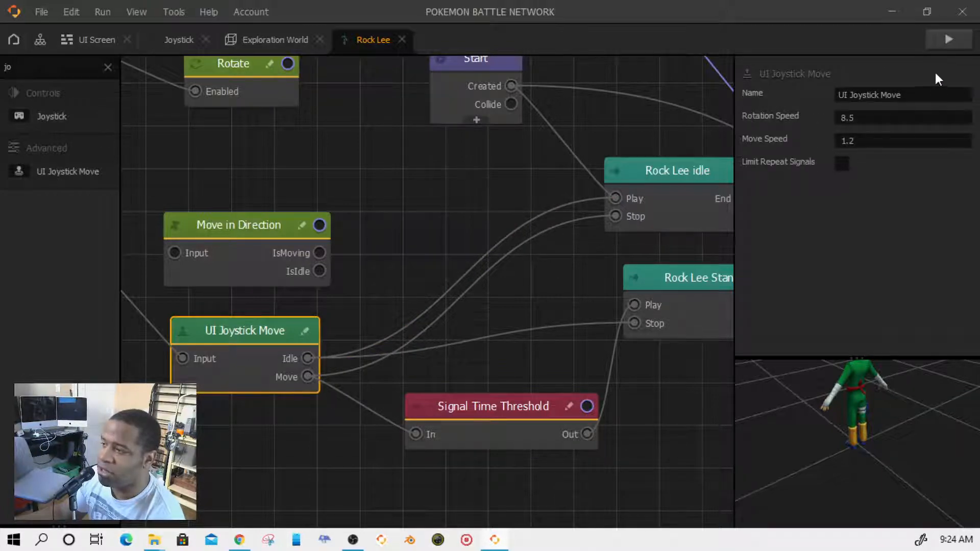
click(939, 40)
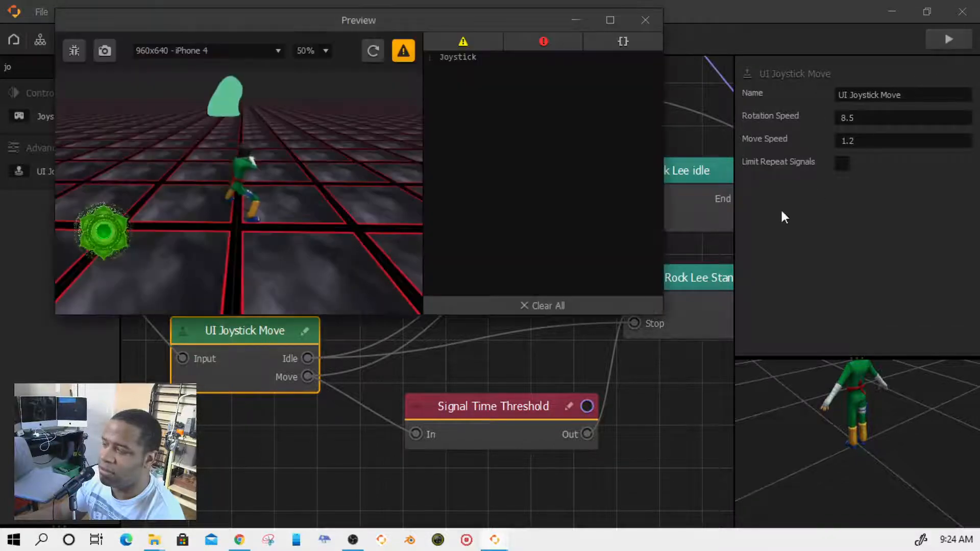
mouse_move(99, 233)
mouse_down()
mouse_move(123, 263)
mouse_move(91, 283)
mouse_move(118, 271)
mouse_move(103, 267)
mouse_move(117, 183)
mouse_move(51, 219)
mouse_move(20, 253)
mouse_move(262, 276)
mouse_move(154, 150)
mouse_move(121, 138)
mouse_up()
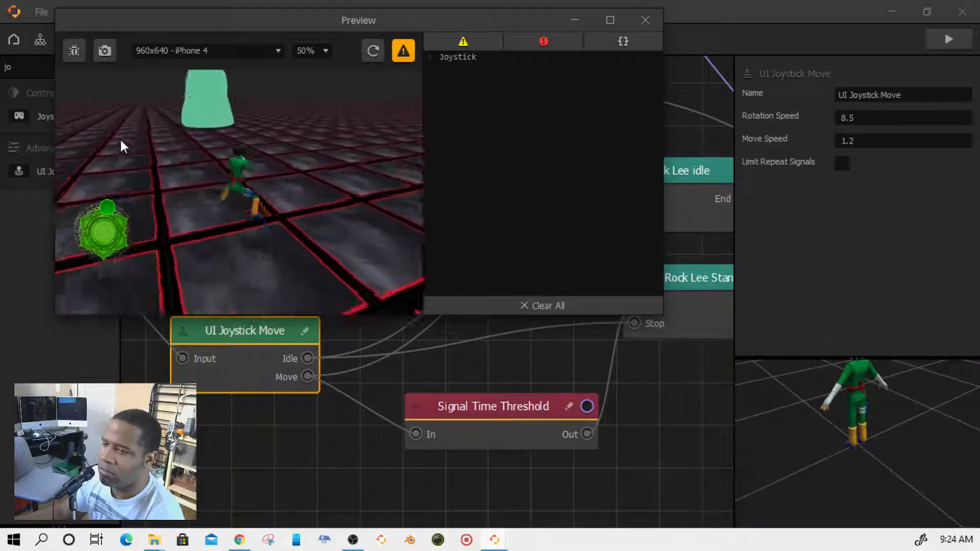
click(645, 20)
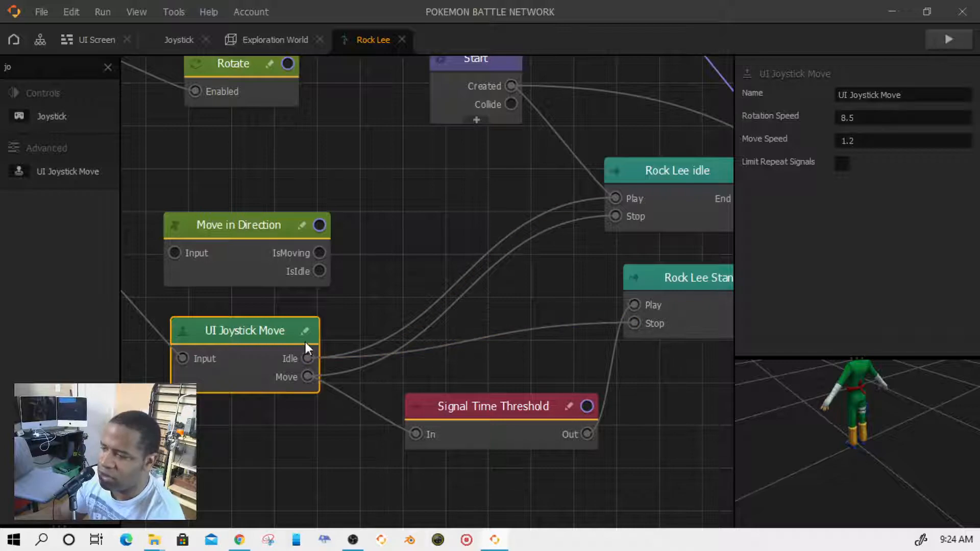
- Remove all connections from UI Joystick Move's Idle and Move outputs and from Signal Time Threshold's Out, and run the game preview
click(370, 343)
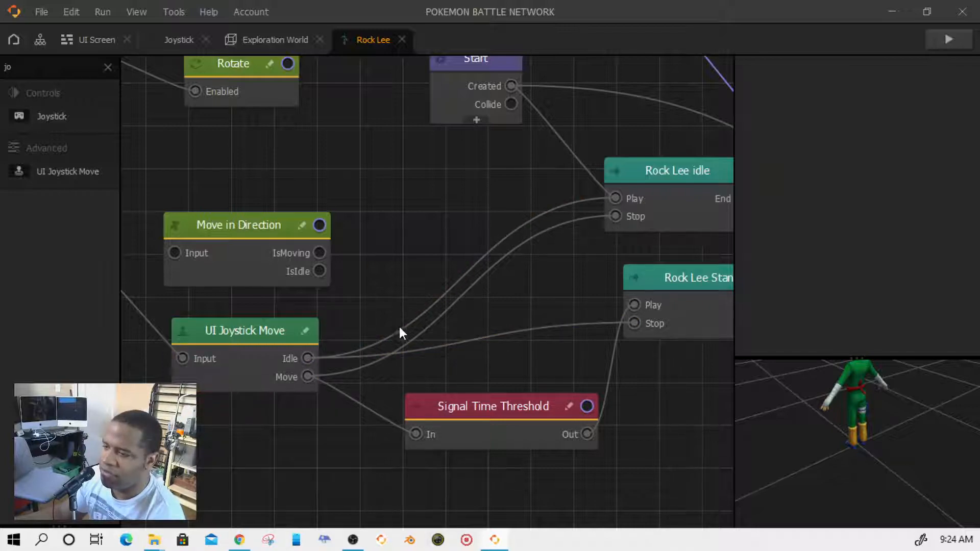
right_click(430, 325)
click(427, 312)
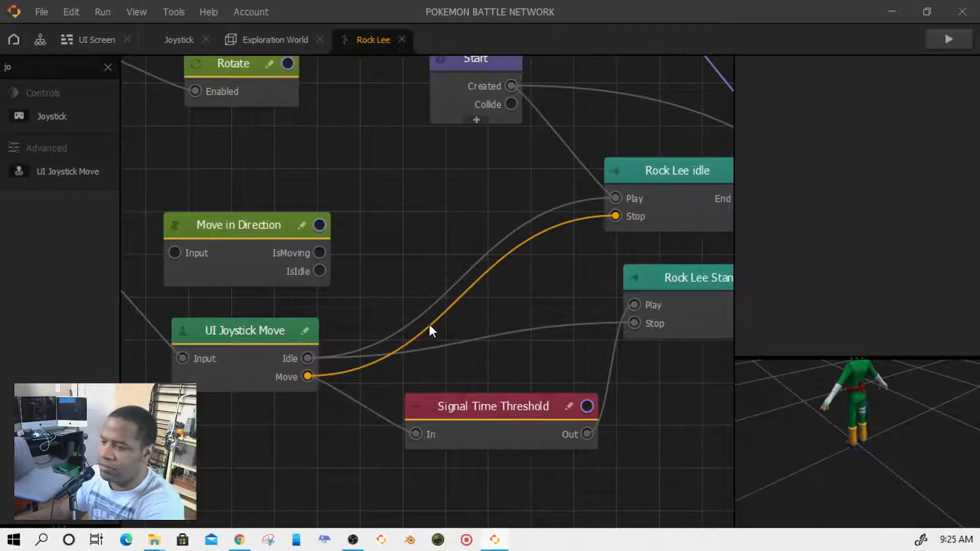
click(429, 324)
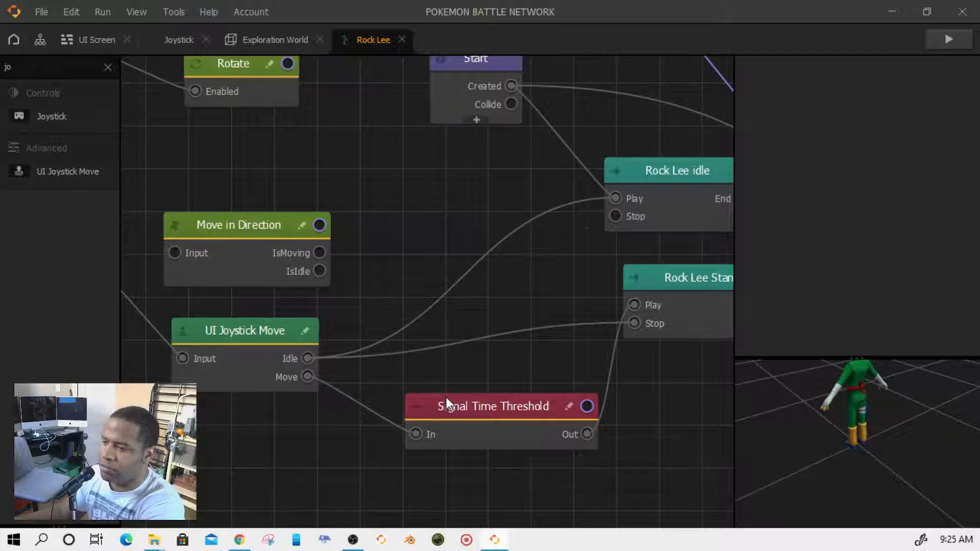
click(418, 327)
click(428, 350)
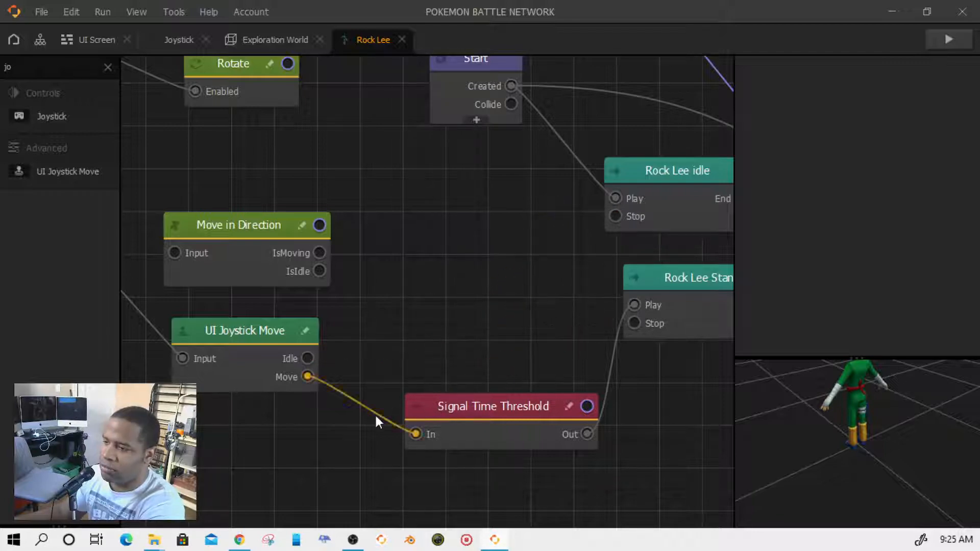
click(371, 412)
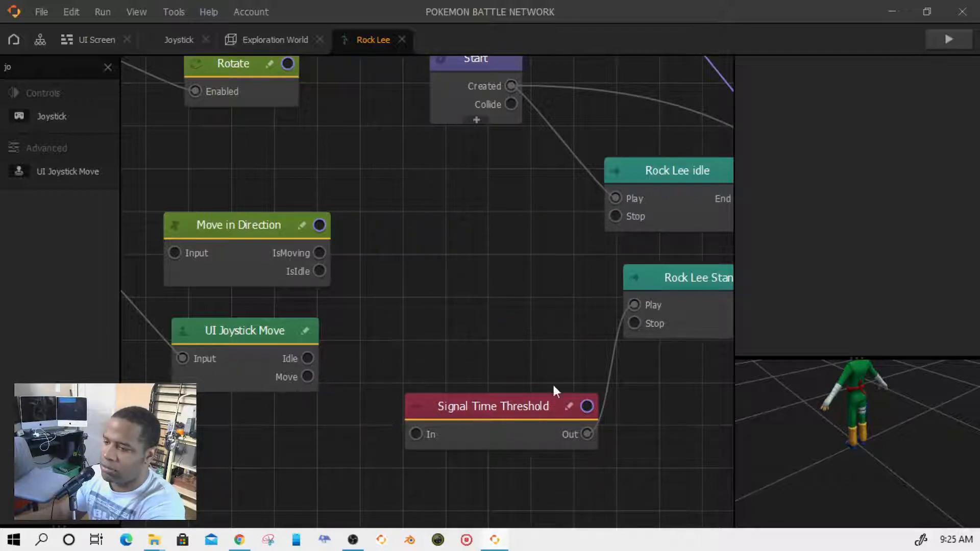
click(611, 373)
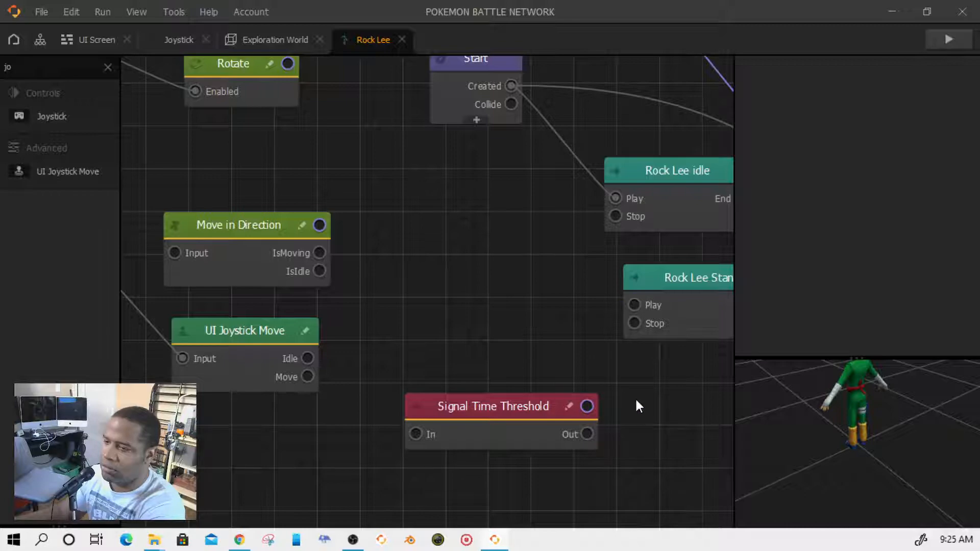
click(942, 44)
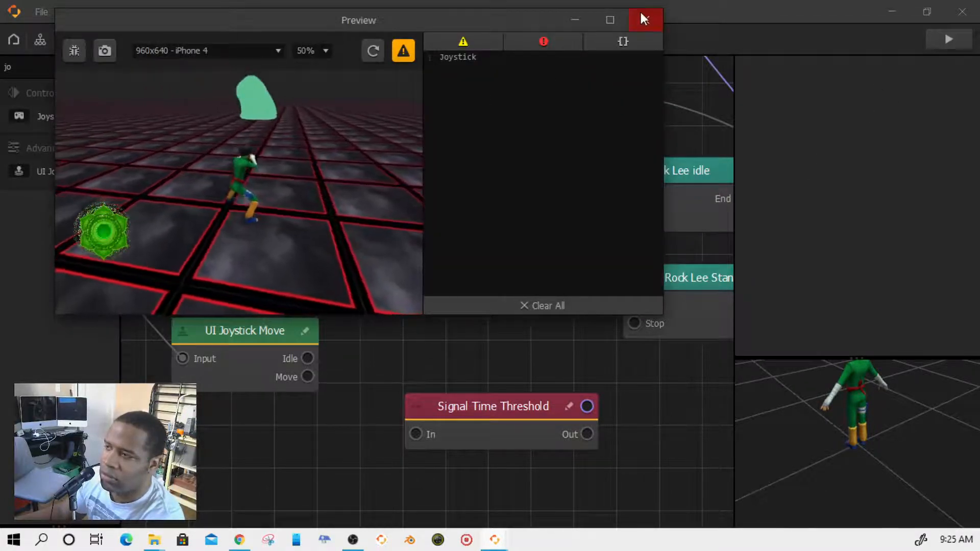
click(641, 16)
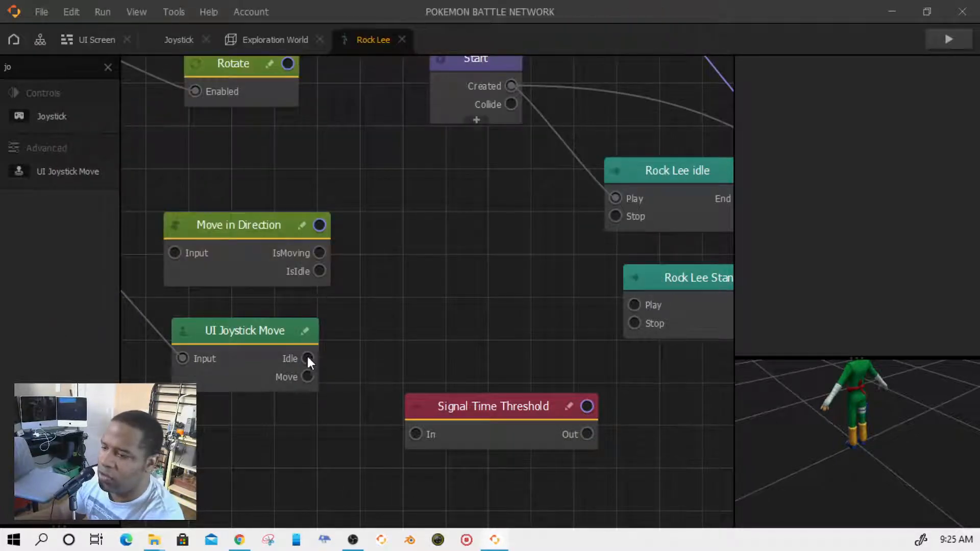
- Connect UI Joystick Move's Idle to Rock Lee idle's Play and test the joystick in the game preview
drag(307, 359, 616, 198)
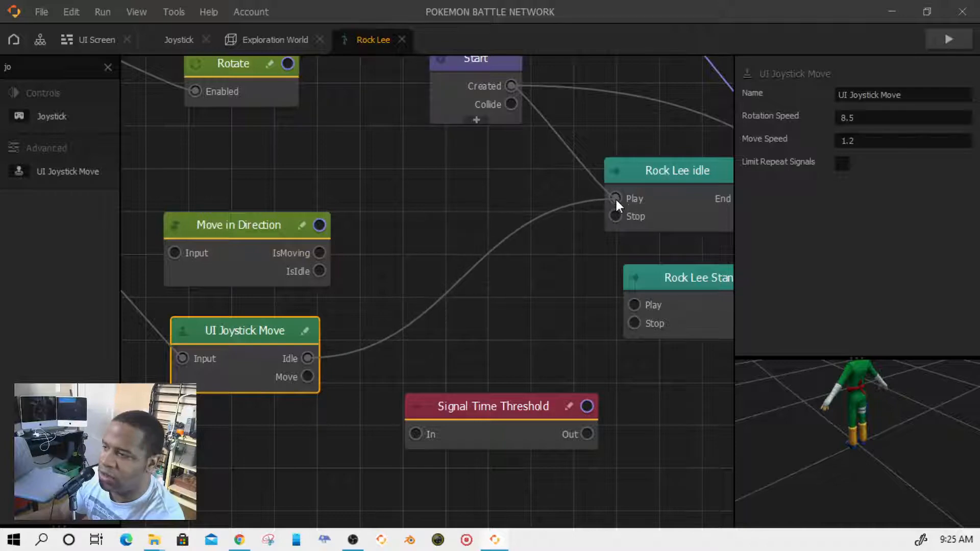
click(932, 44)
drag(105, 231, 105, 179)
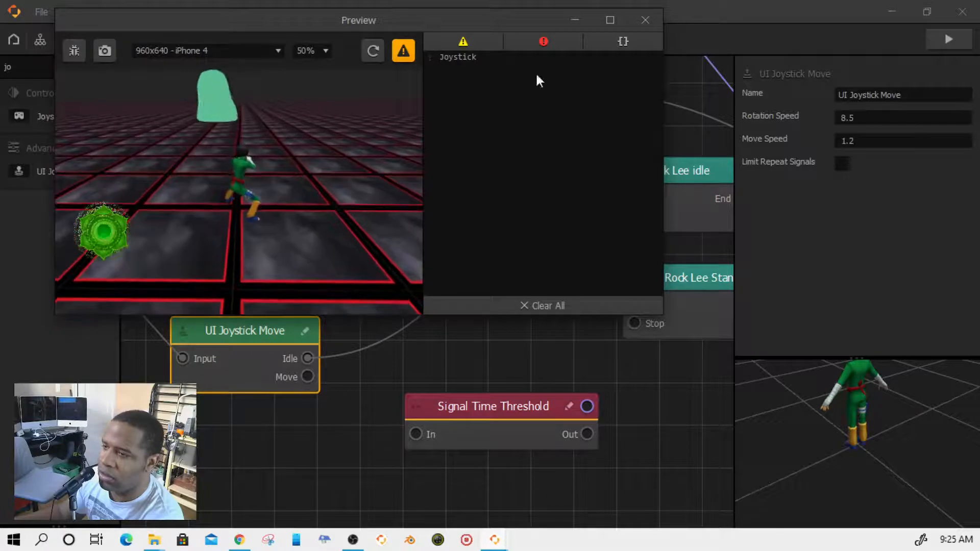
click(656, 20)
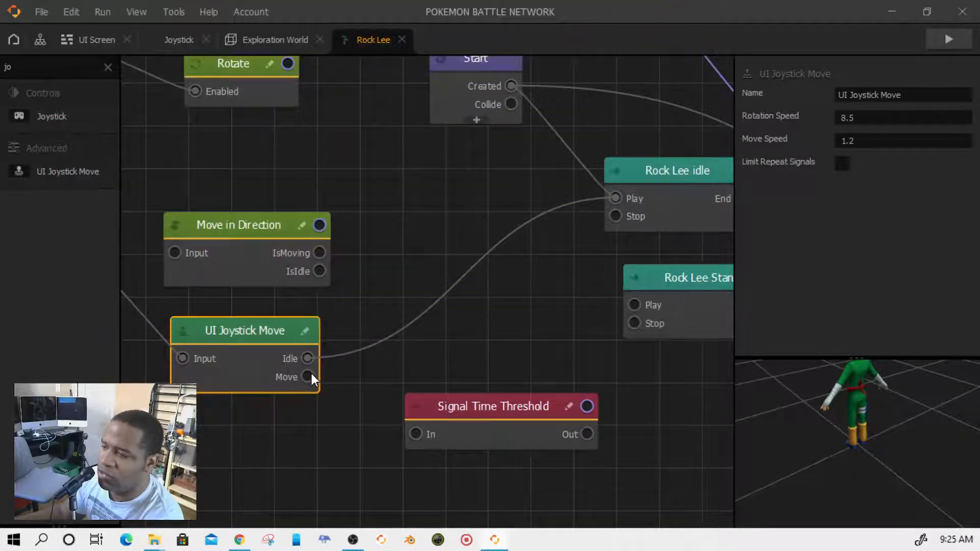
- Connect UI Joystick Move's Move directly to the Play input of the animation node below Rock Lee idle and test it in the preview
drag(310, 375, 636, 306)
click(945, 39)
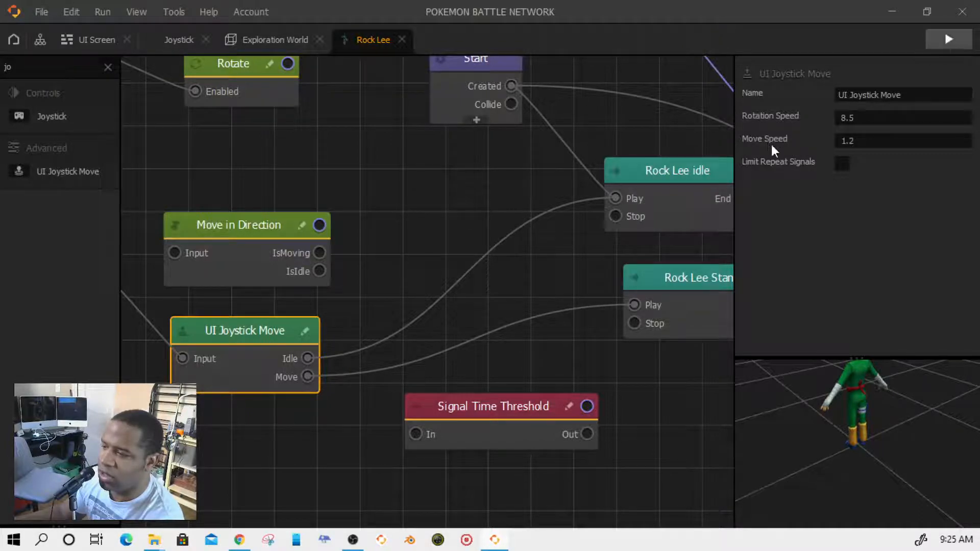
mouse_move(112, 234)
mouse_down()
mouse_move(107, 155)
mouse_move(79, 170)
mouse_up()
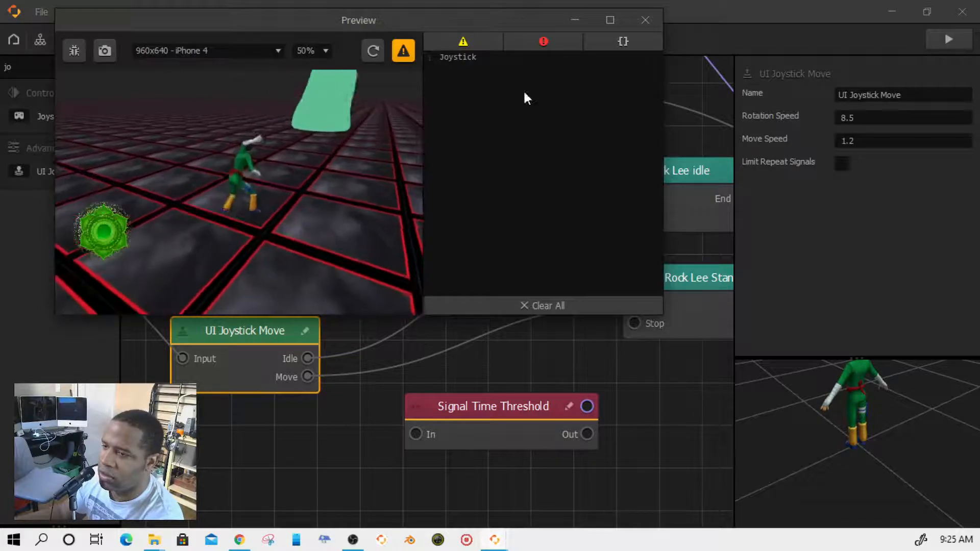
click(646, 20)
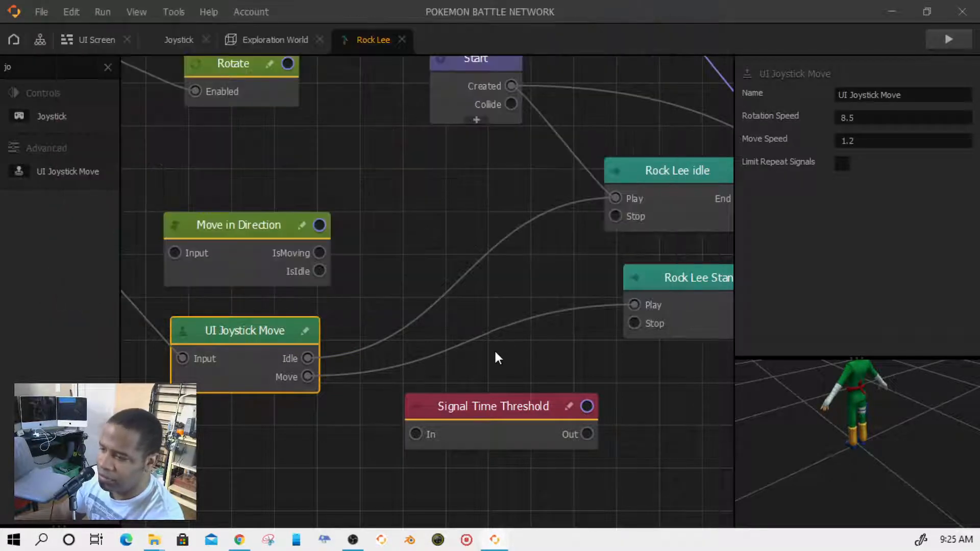
- Route the Move connection through Signal Time Threshold to the lower Rock Lee animation's Play and test the joystick in the preview
drag(615, 303, 416, 435)
drag(587, 433, 629, 309)
drag(531, 408, 506, 394)
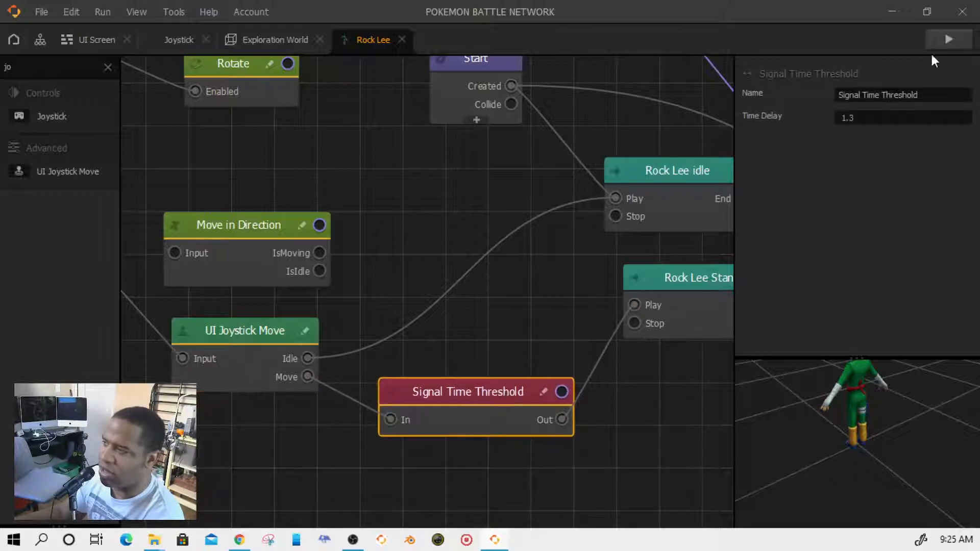
click(951, 39)
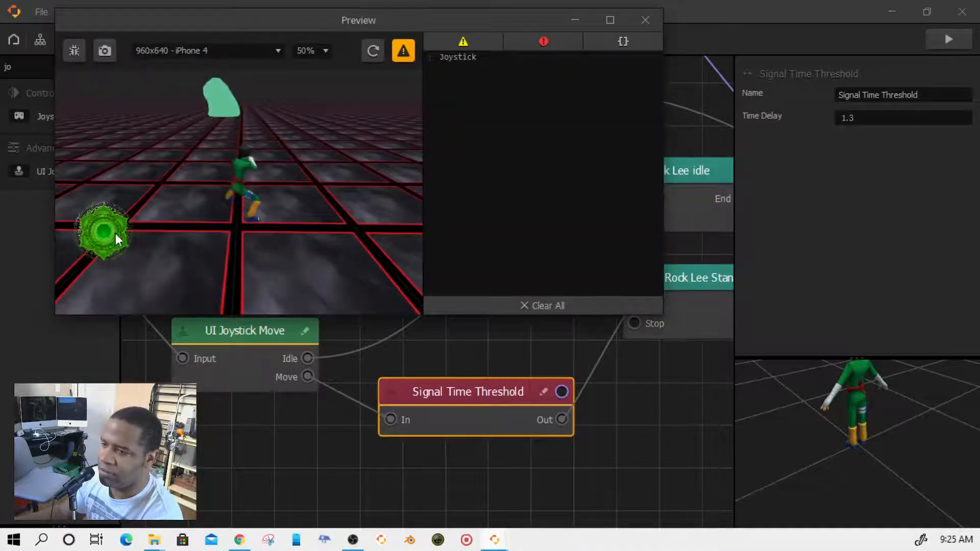
mouse_move(105, 232)
mouse_down()
mouse_move(111, 155)
mouse_move(51, 158)
mouse_move(157, 148)
mouse_move(96, 143)
mouse_move(176, 143)
mouse_move(271, 205)
mouse_move(55, 177)
mouse_move(81, 223)
mouse_move(127, 244)
mouse_up()
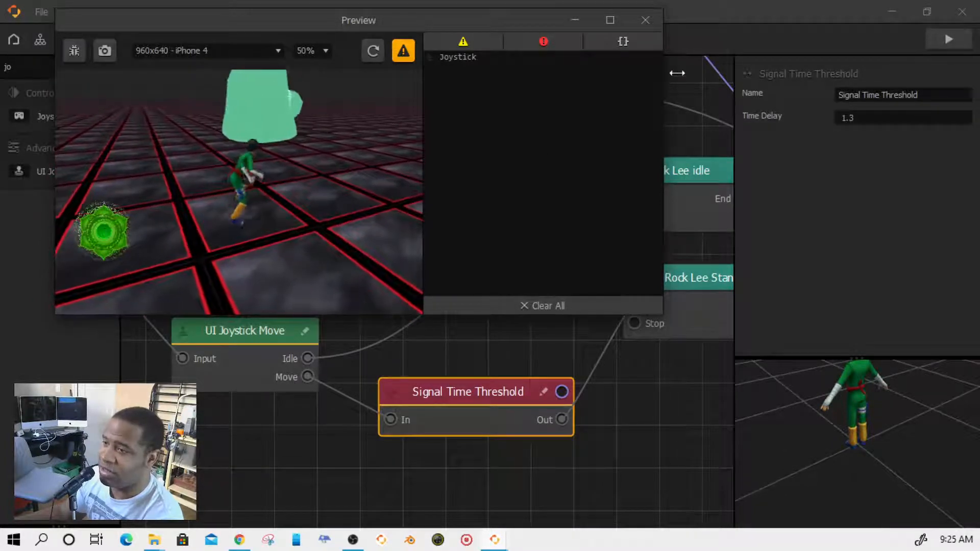
click(646, 22)
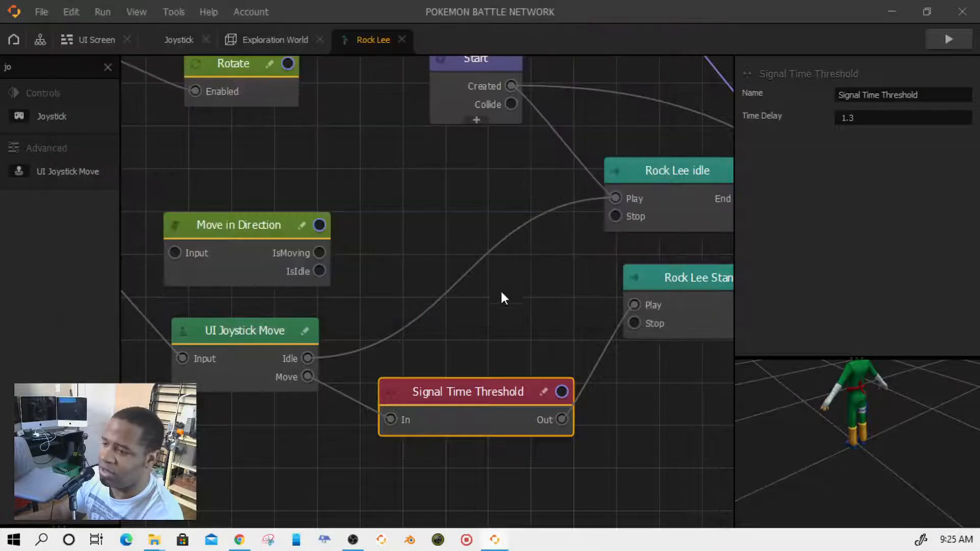
- Connect Move to Rock Lee idle's Stop and Idle to the lower Rock Lee animation's Stop, and test in the game preview
drag(307, 377, 616, 216)
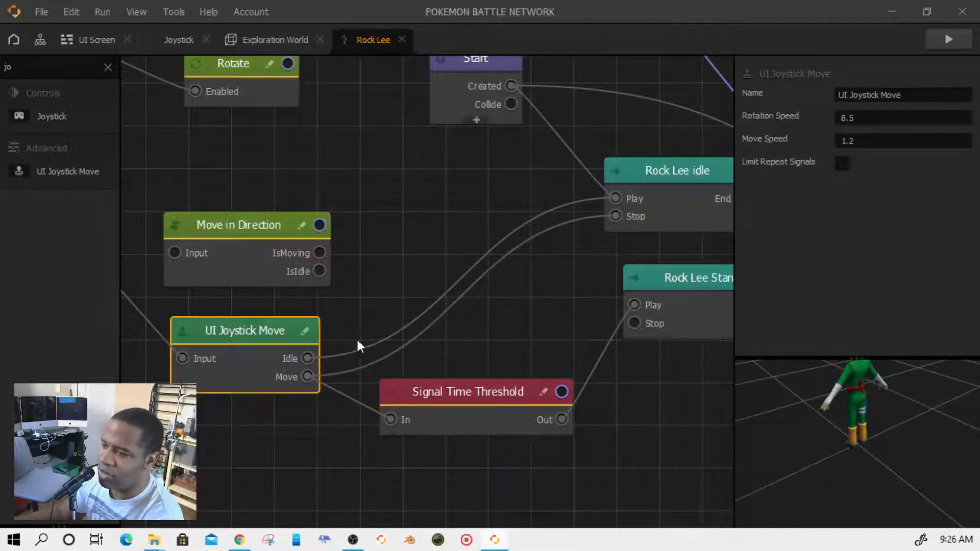
drag(307, 358, 635, 324)
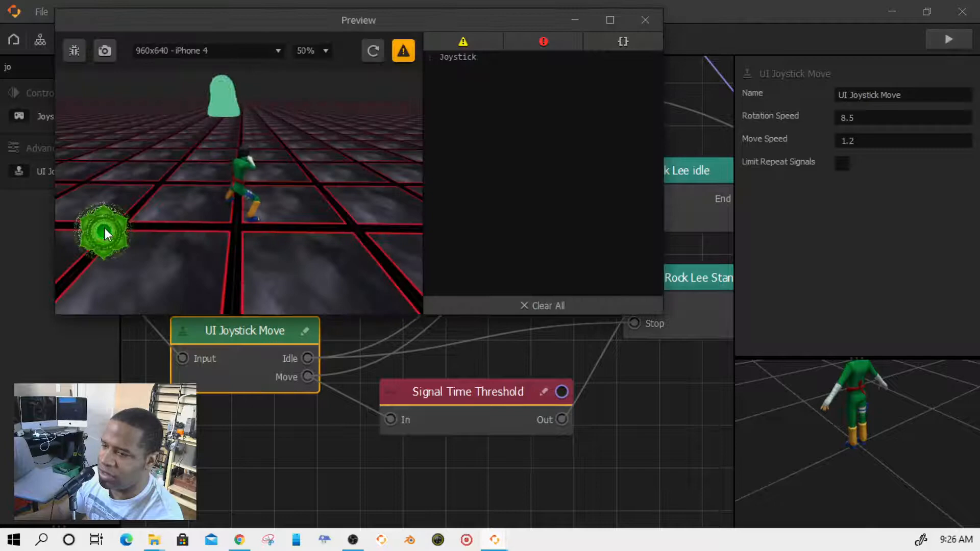
mouse_move(105, 230)
mouse_down()
mouse_move(104, 162)
mouse_move(180, 215)
mouse_move(93, 172)
mouse_move(148, 176)
mouse_up()
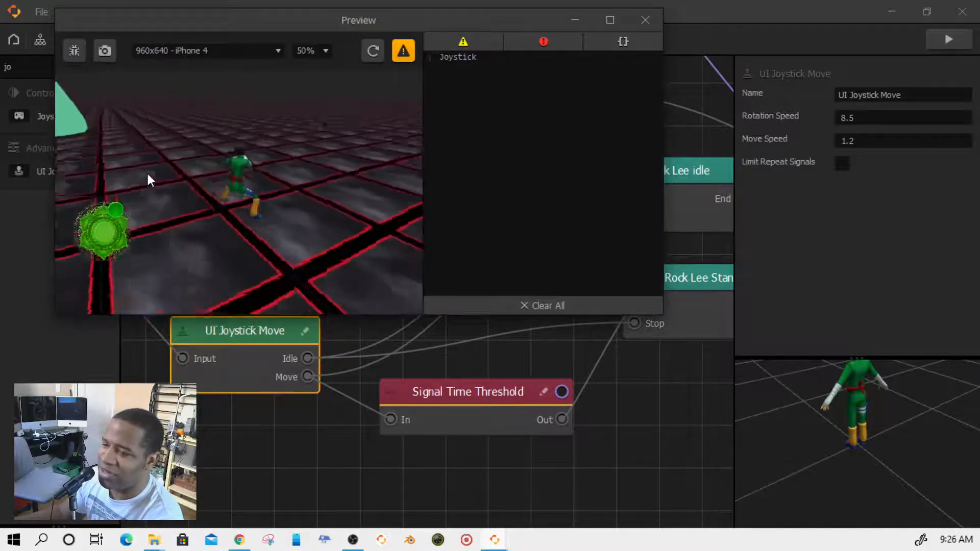
click(645, 20)
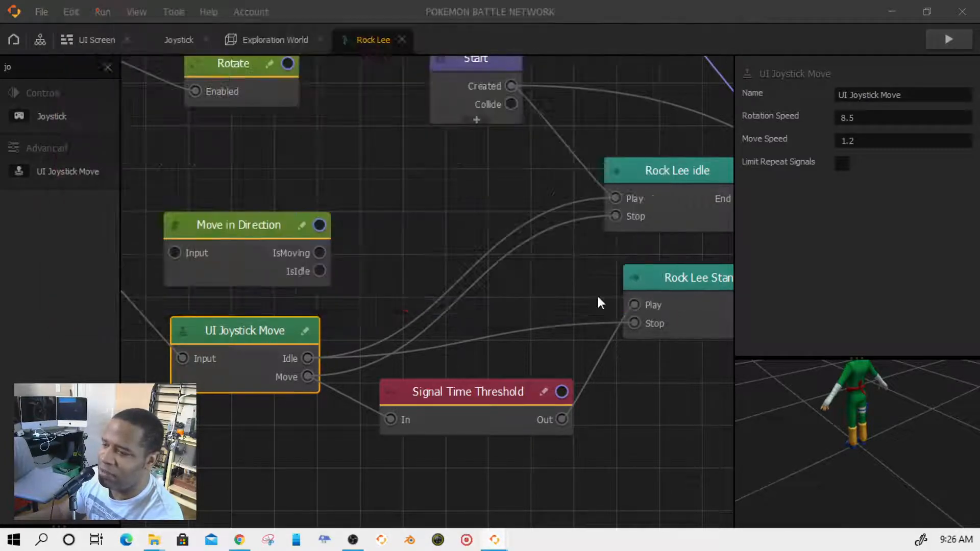
- Duplicate Signal Time Threshold and route UI Joystick Move's Idle through the copy to the lower Rock Lee animation's Stop
click(488, 410)
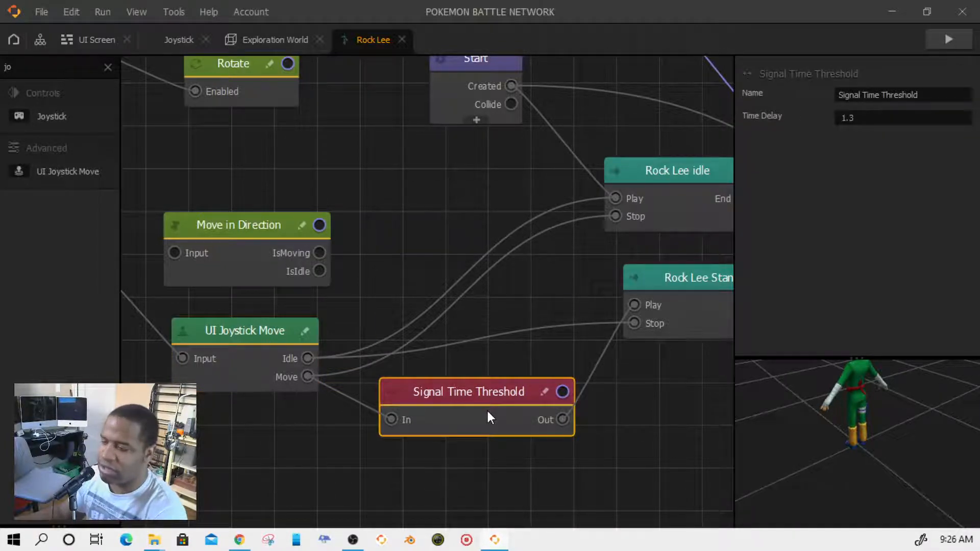
key(ctrl+d)
drag(488, 353, 539, 348)
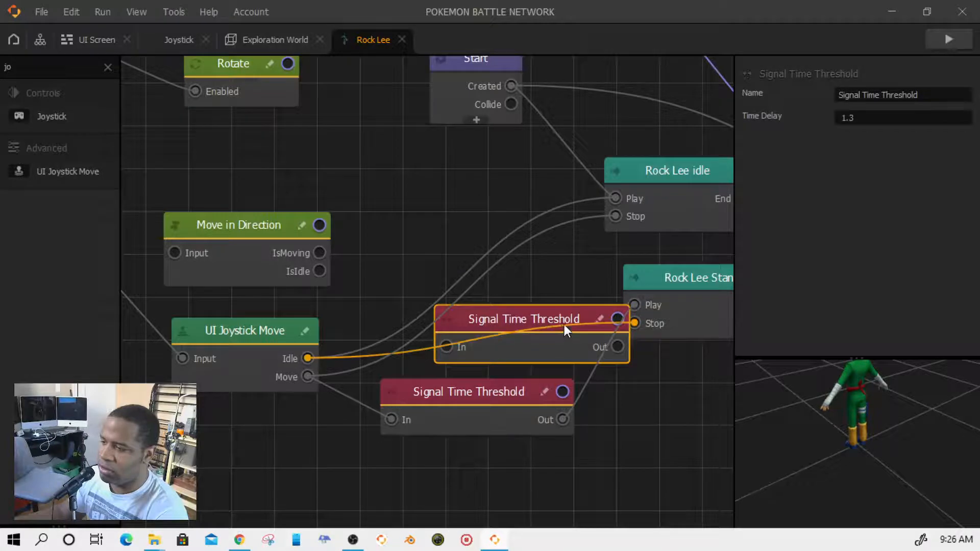
drag(565, 324, 452, 347)
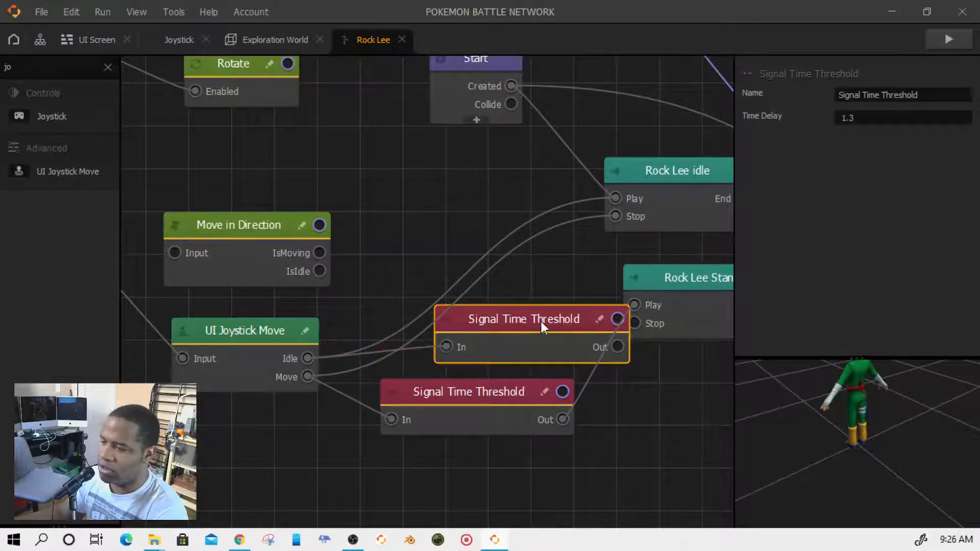
drag(541, 321, 488, 327)
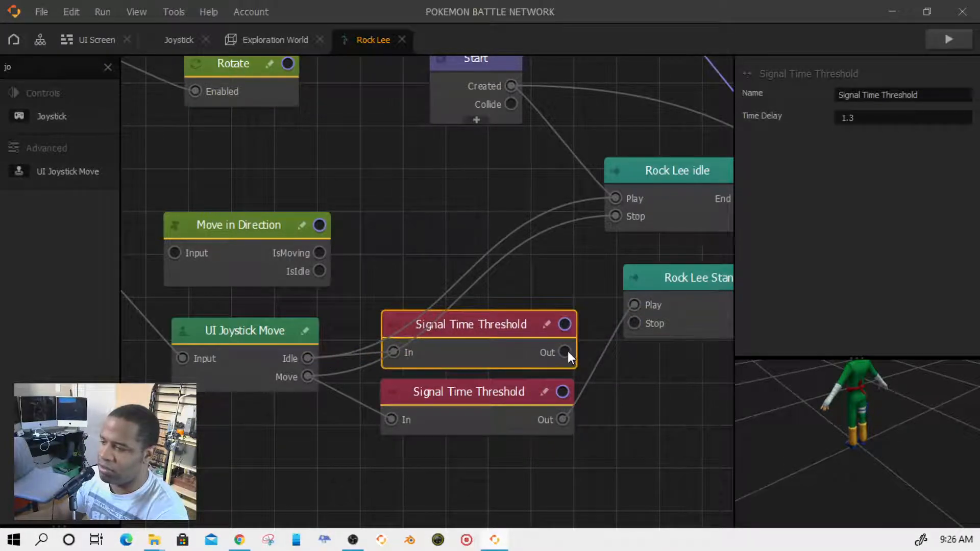
drag(627, 328, 635, 326)
- Test the joystick's idle and moving animations in the game preview, then close the preview
click(938, 36)
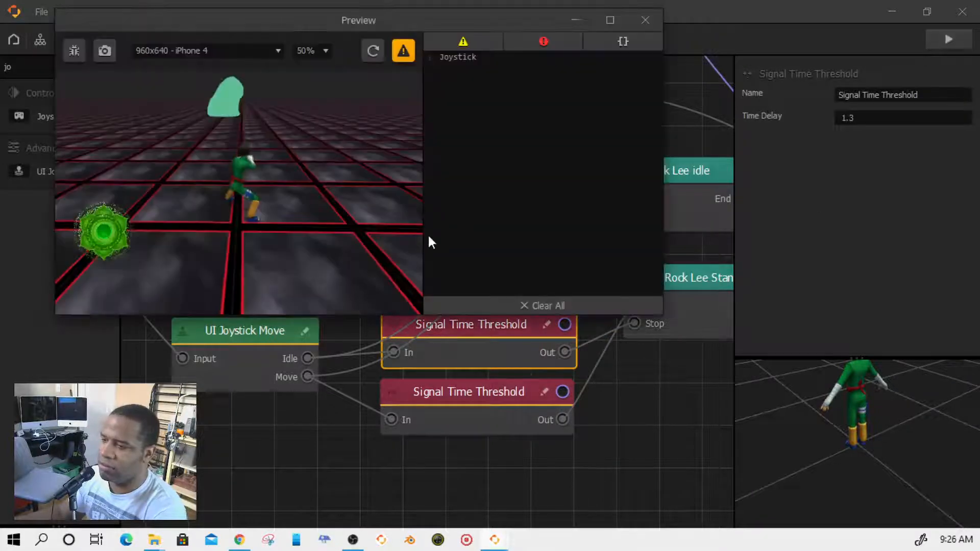
mouse_move(106, 233)
mouse_down()
mouse_move(103, 161)
mouse_move(230, 158)
mouse_move(123, 155)
mouse_move(48, 178)
mouse_move(100, 204)
mouse_move(94, 228)
mouse_move(106, 229)
mouse_move(114, 180)
mouse_move(112, 209)
mouse_up()
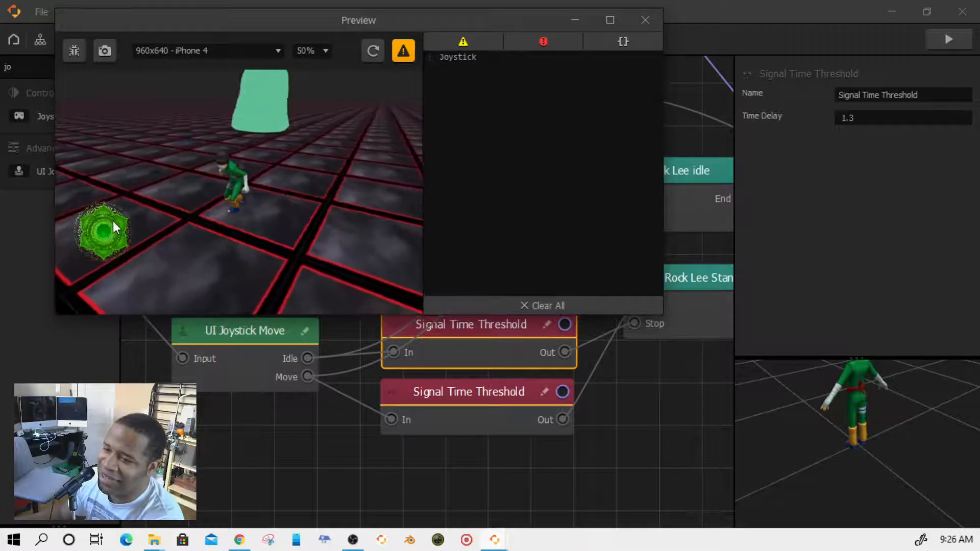
mouse_move(105, 230)
mouse_down()
mouse_move(113, 115)
mouse_move(39, 139)
mouse_move(1, 225)
mouse_move(1, 210)
mouse_move(5, 306)
mouse_move(31, 352)
mouse_move(247, 550)
mouse_move(370, 430)
mouse_up()
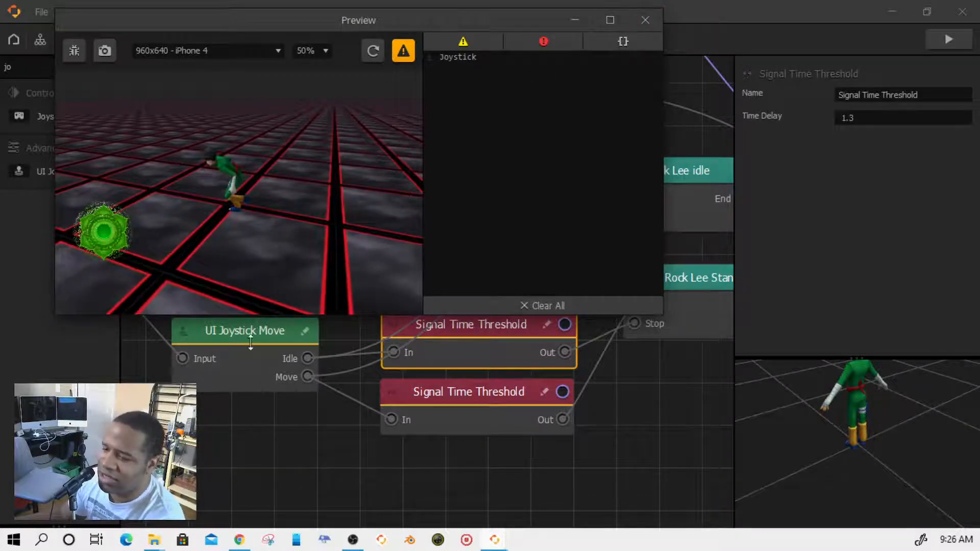
drag(313, 19, 599, 85)
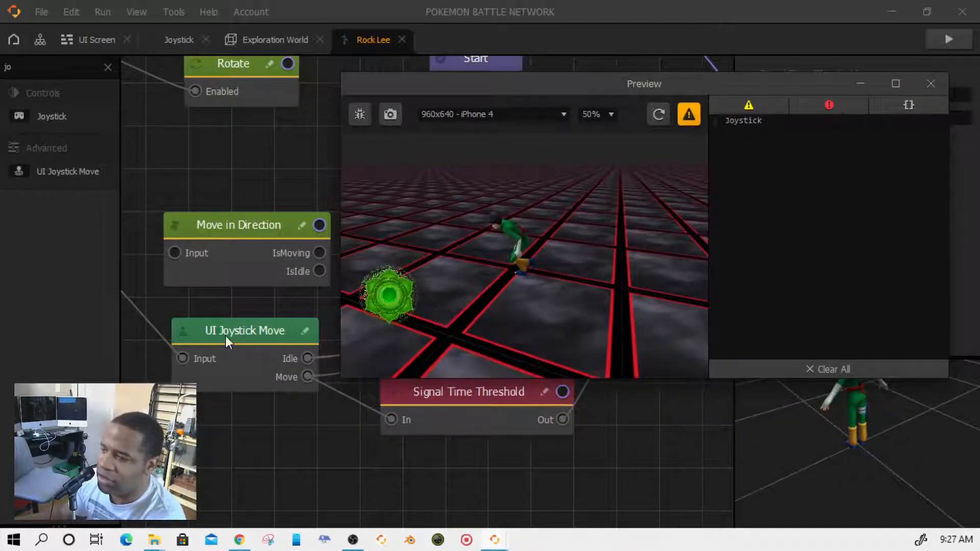
drag(599, 84, 455, 241)
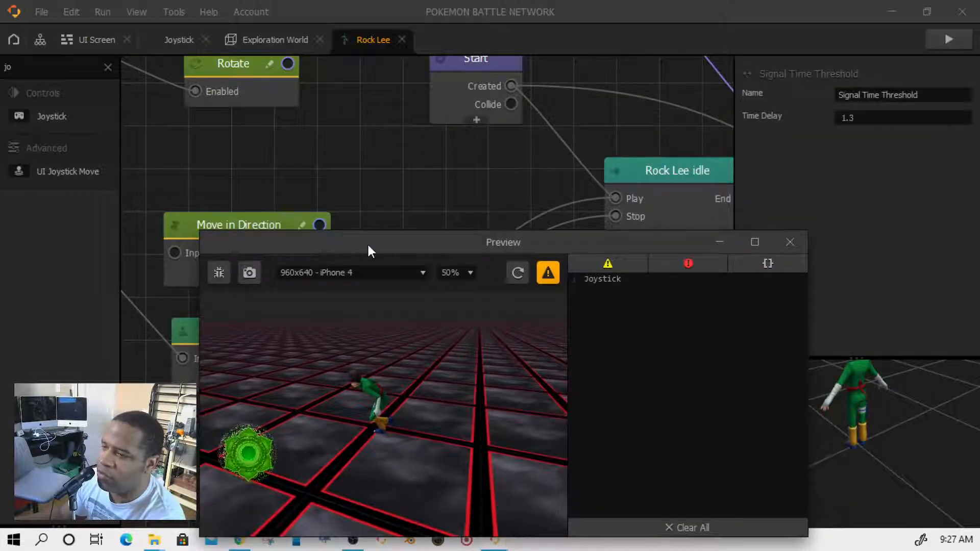
drag(367, 243, 351, 90)
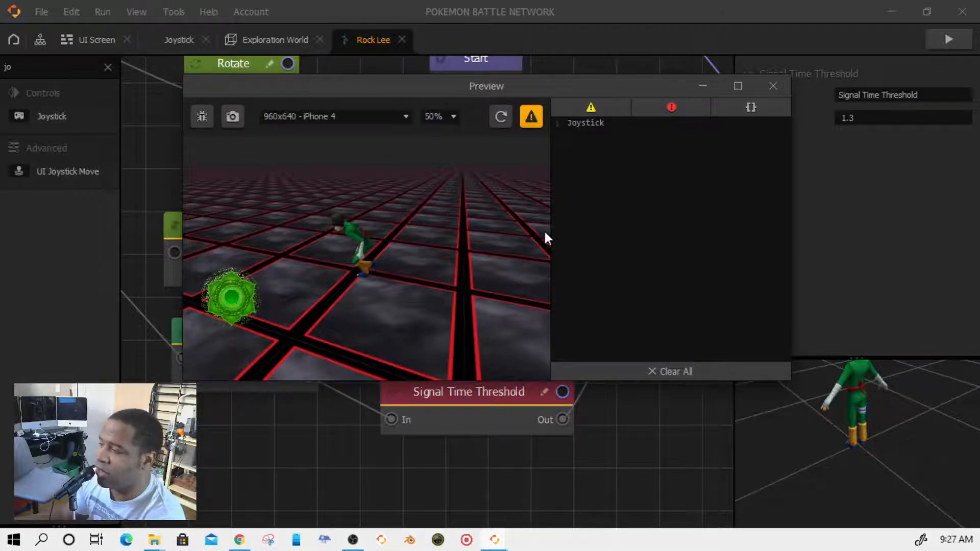
click(773, 85)
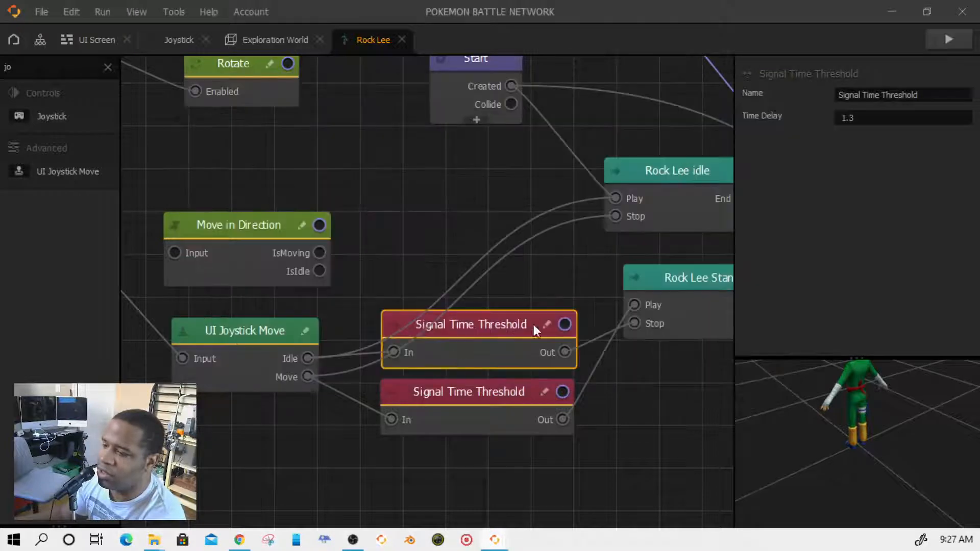
- Remove the connections to Rock Lee idle, then delete the duplicated Signal Time Threshold and UI Joystick Move nodes
click(397, 351)
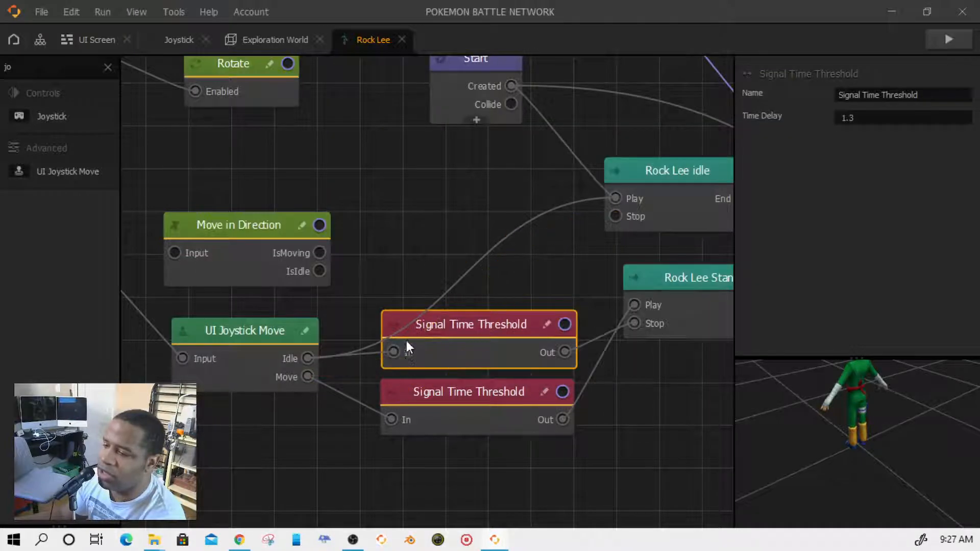
click(405, 326)
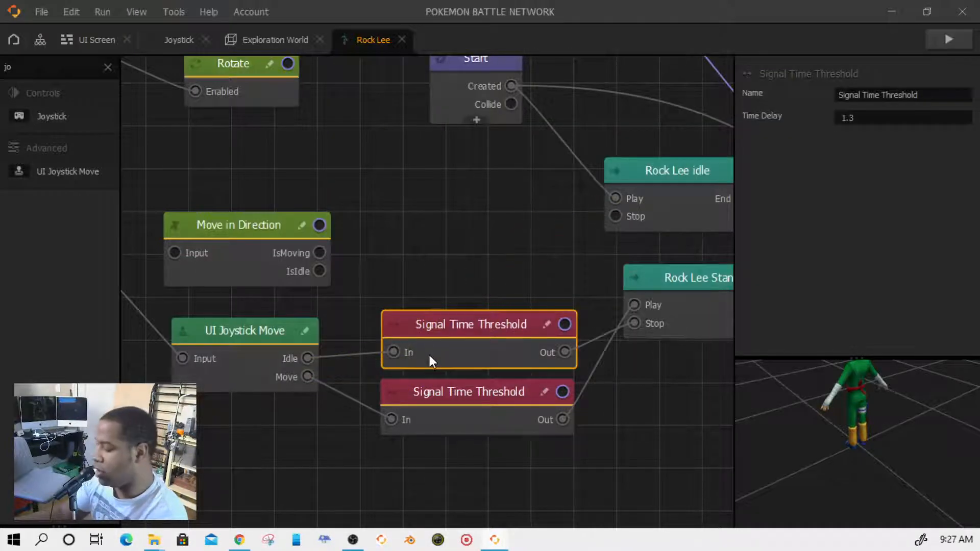
key(Delete)
click(250, 341)
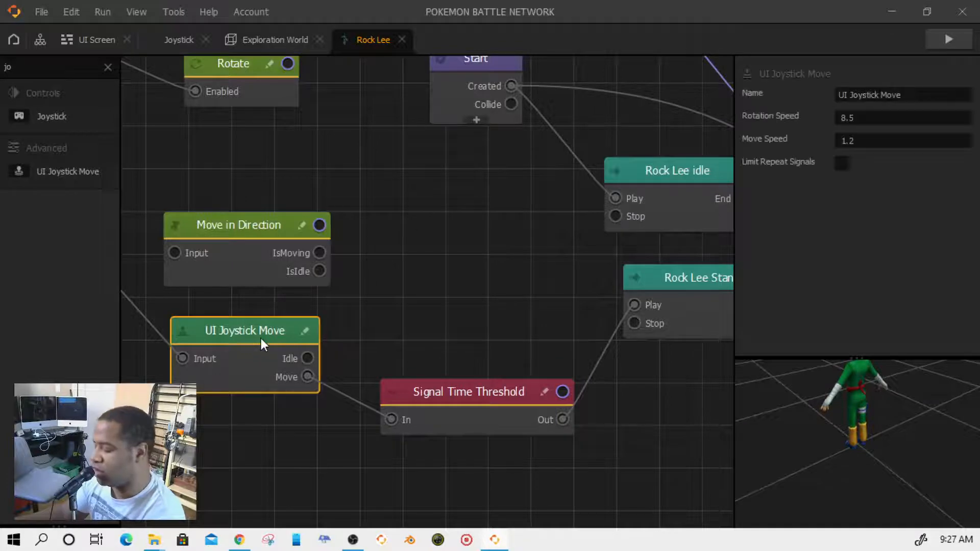
key(Delete)
- Connect Move in Direction's IsMoving to Signal Time Threshold and Rock Lee idle's Stop, and IsIdle to Rock Lee idle's Play and the lower animation's Stop
drag(439, 396, 418, 307)
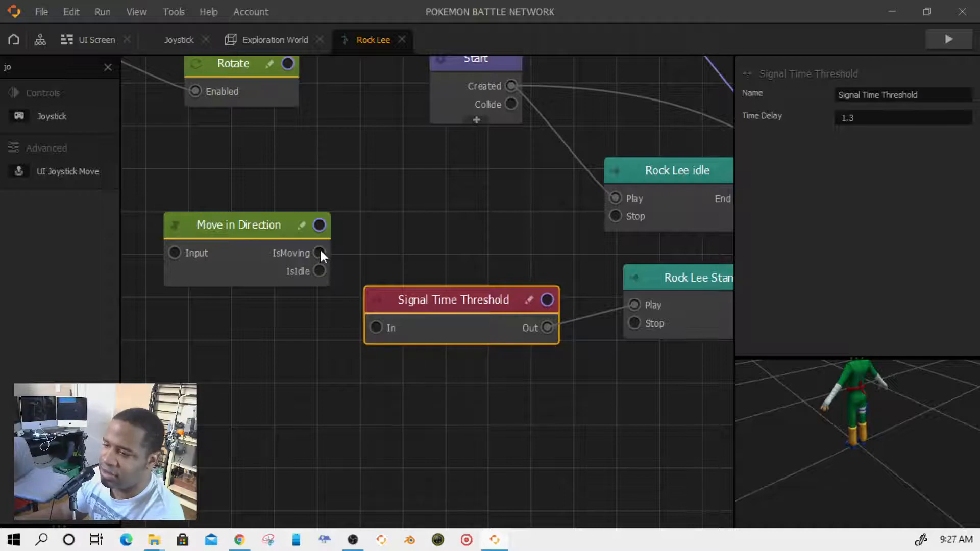
drag(320, 251, 376, 327)
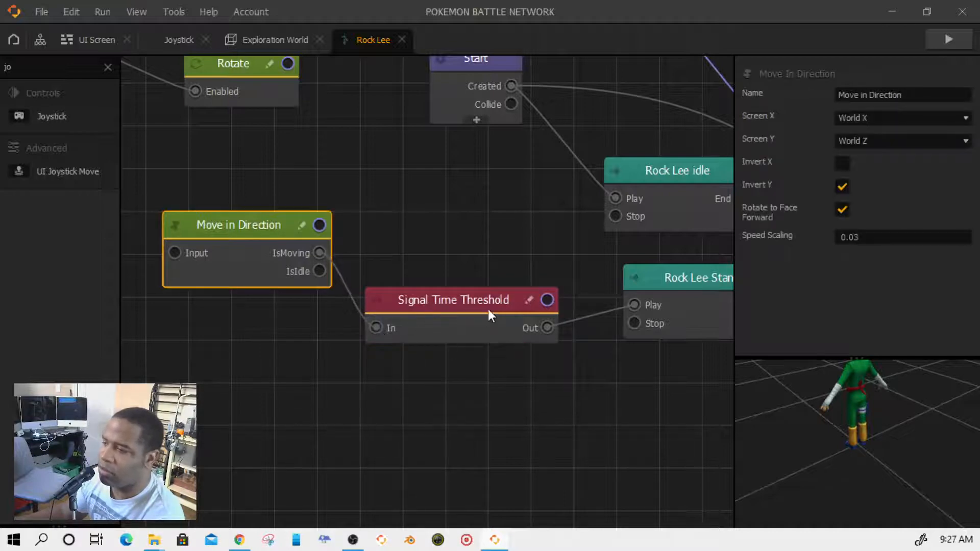
drag(319, 253, 615, 216)
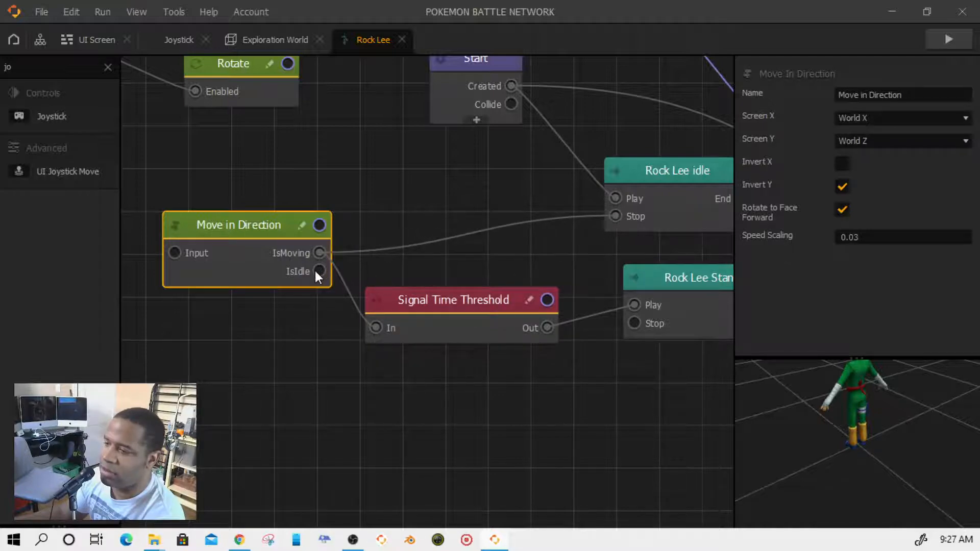
drag(315, 272, 615, 198)
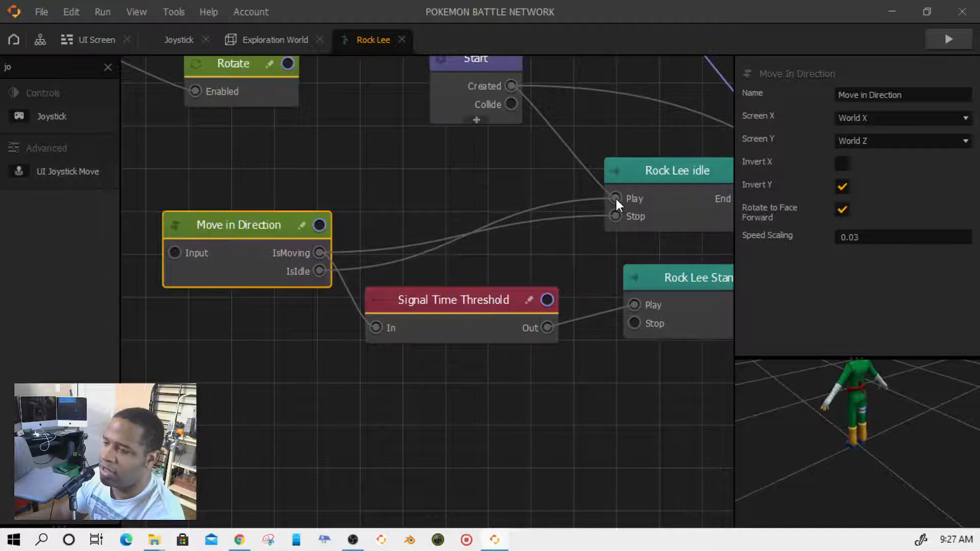
drag(319, 270, 634, 323)
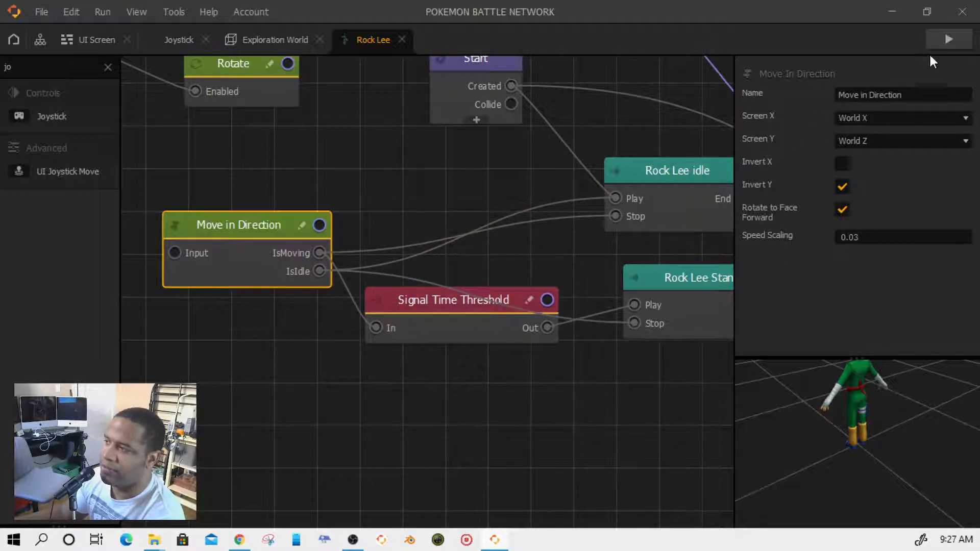
- Test the joystick with the Move in Direction wiring in the game preview and close it
click(948, 39)
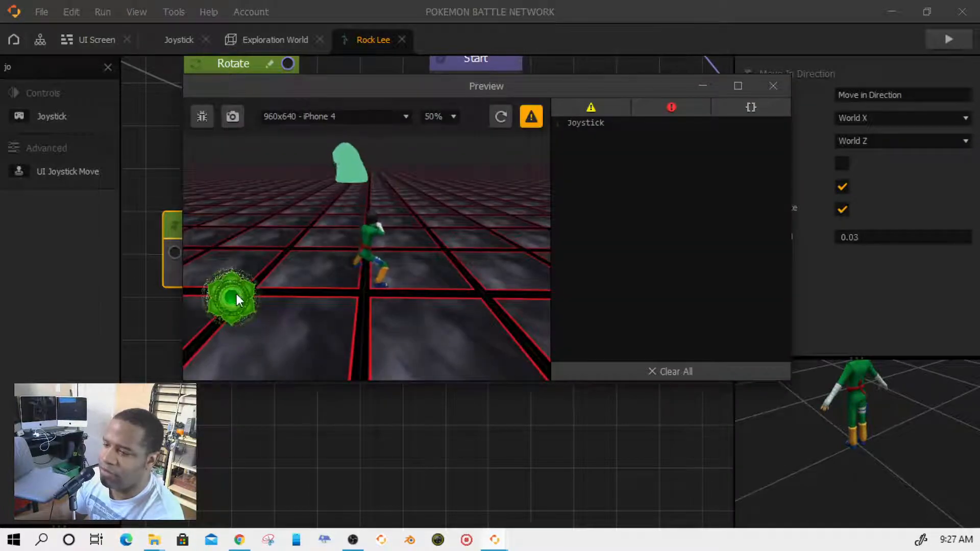
drag(237, 296, 247, 212)
drag(238, 296, 235, 378)
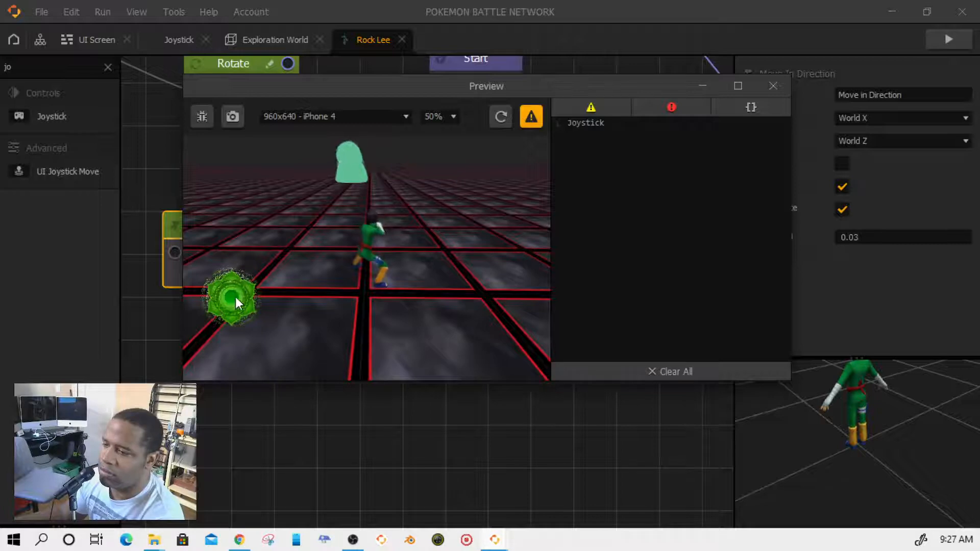
click(773, 86)
- Connect Receive Joystick's Out to Move in Direction's Input and test the joystick in the game preview
drag(312, 319, 469, 354)
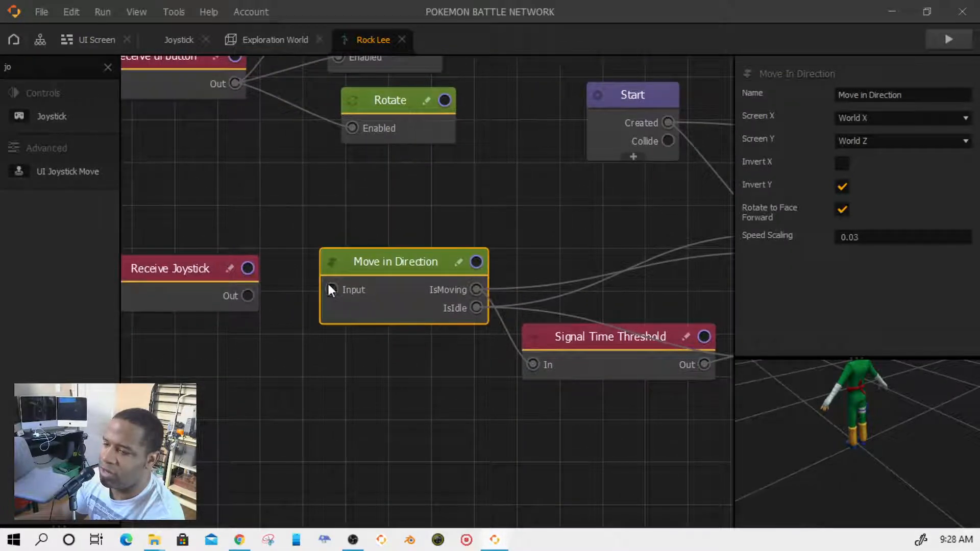
drag(332, 289, 248, 296)
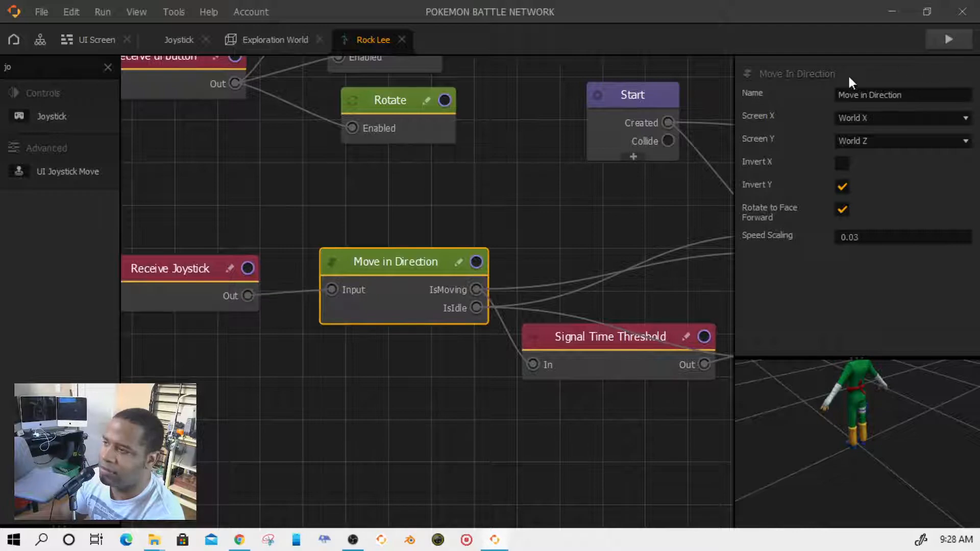
click(945, 33)
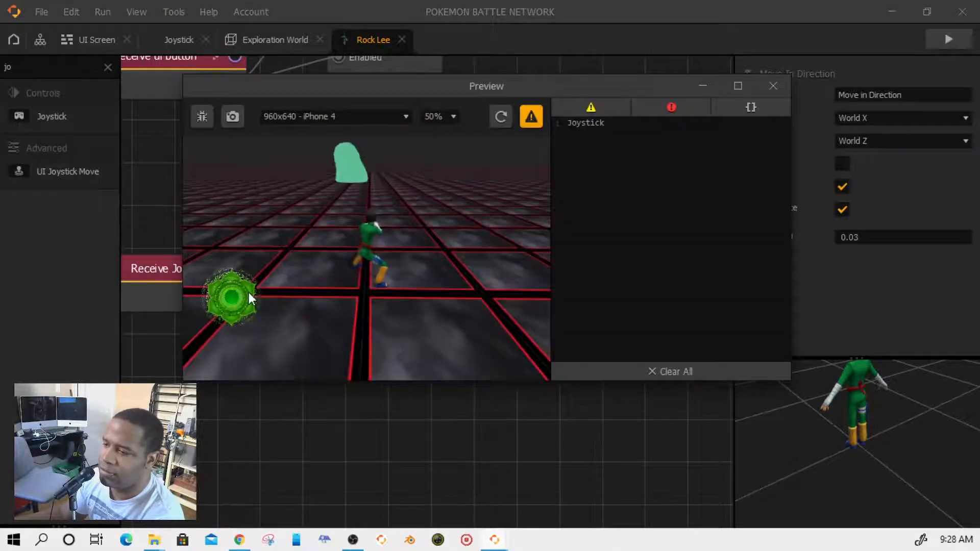
drag(232, 293, 500, 163)
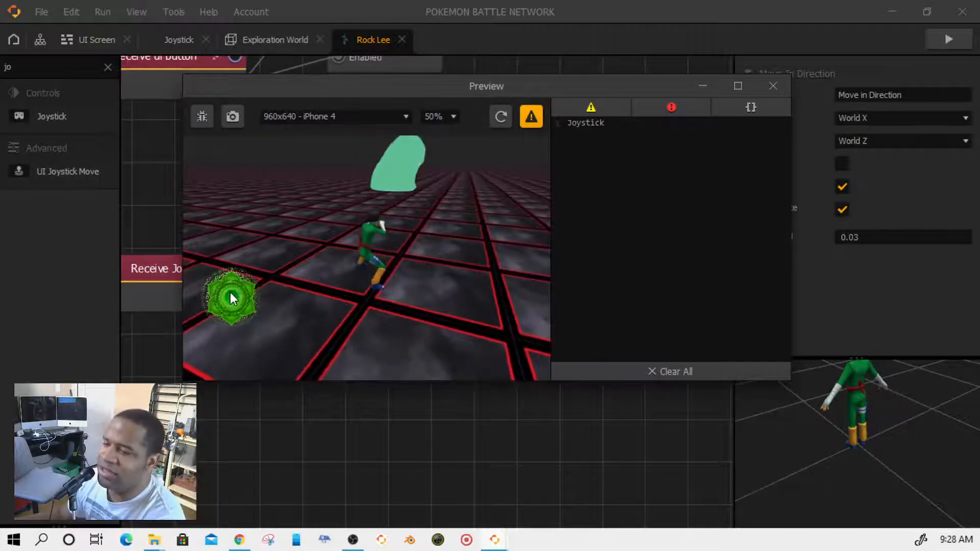
mouse_move(235, 293)
mouse_down()
mouse_move(246, 280)
mouse_move(236, 289)
mouse_up()
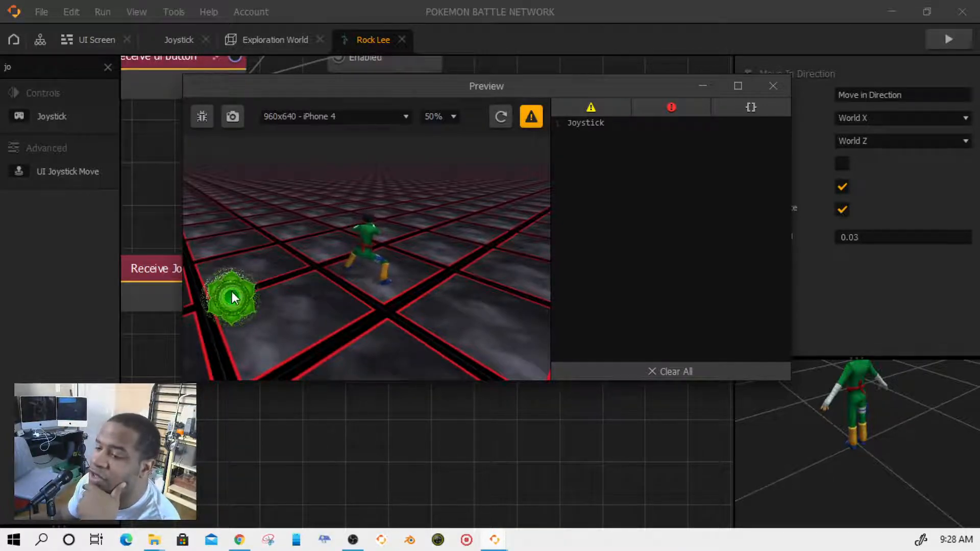
drag(234, 298, 229, 338)
- Widen the preview window and steer Rock Lee in several directions to check movement and the idle and moving animations
drag(175, 217, 76, 217)
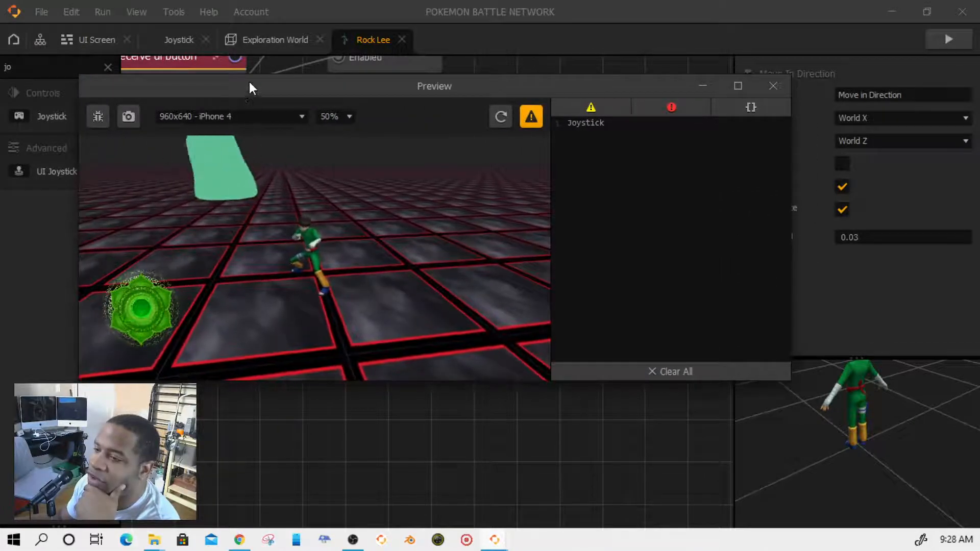
drag(249, 88, 316, 79)
drag(209, 284, 215, 225)
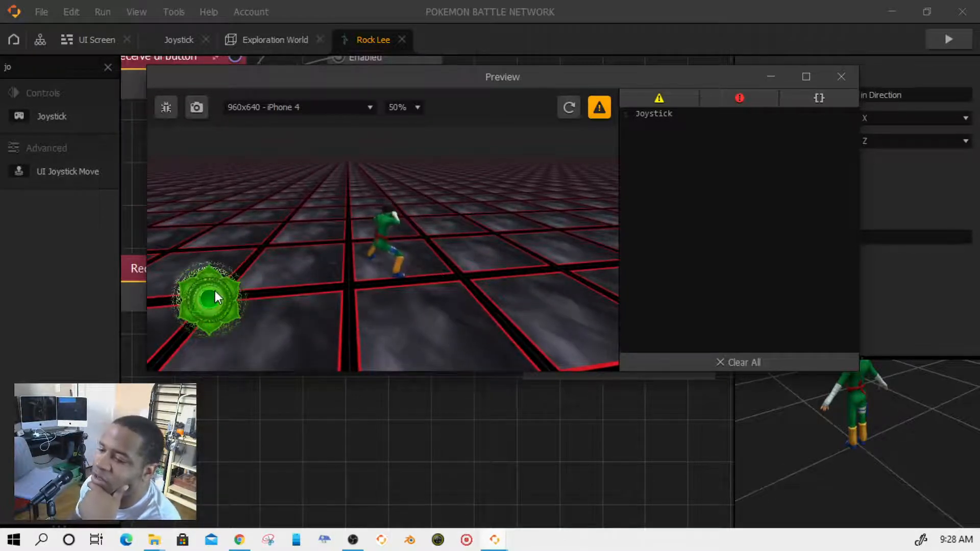
drag(208, 299, 333, 290)
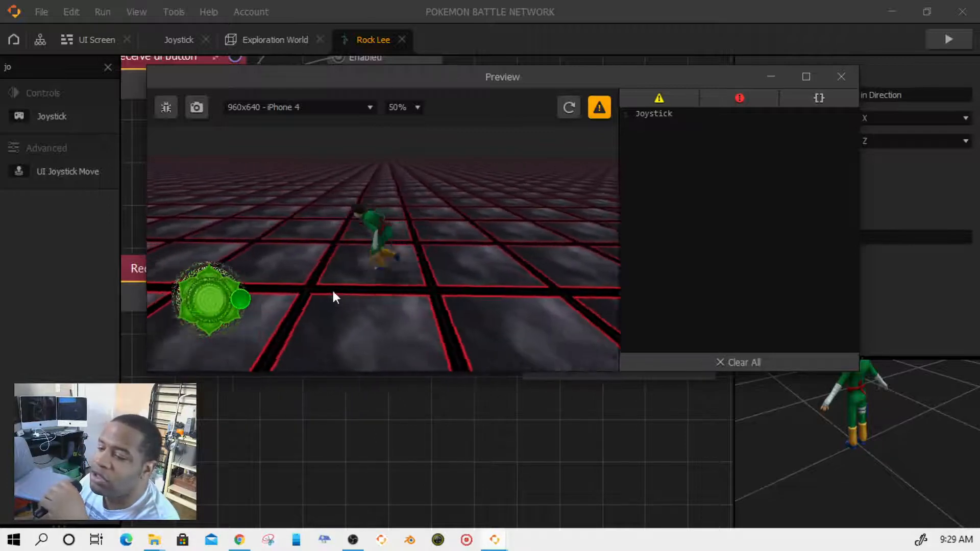
drag(332, 289, 71, 276)
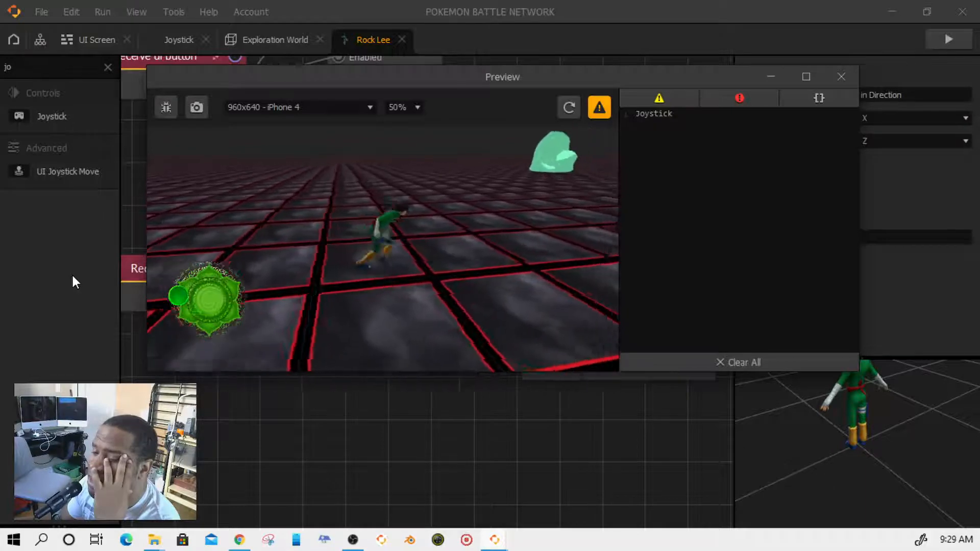
drag(169, 283, 426, 440)
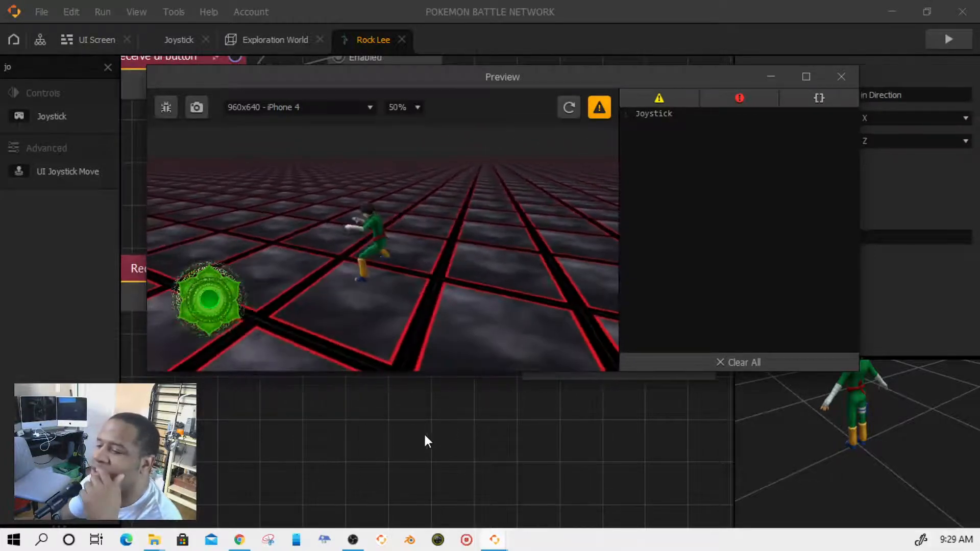
drag(217, 288, 188, 253)
drag(223, 295, 190, 204)
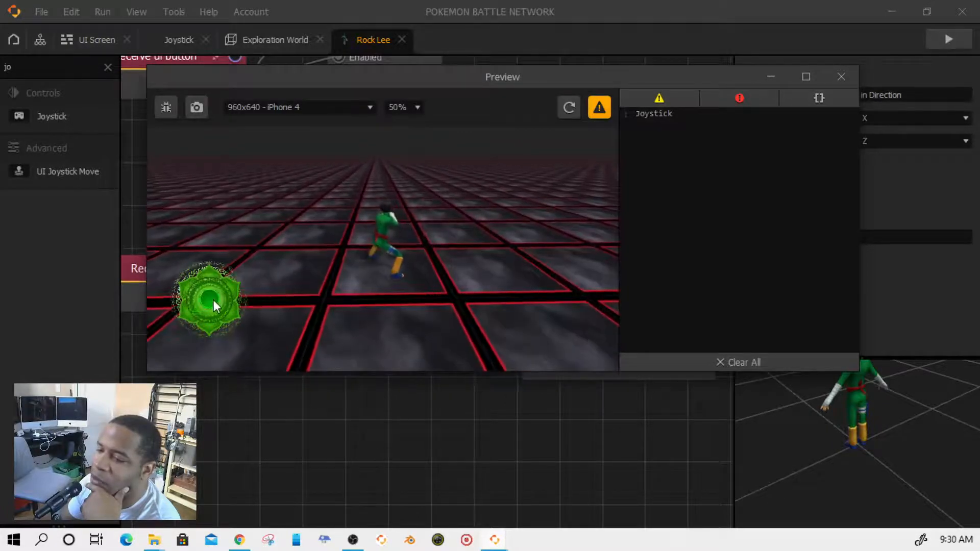
drag(212, 299, 345, 283)
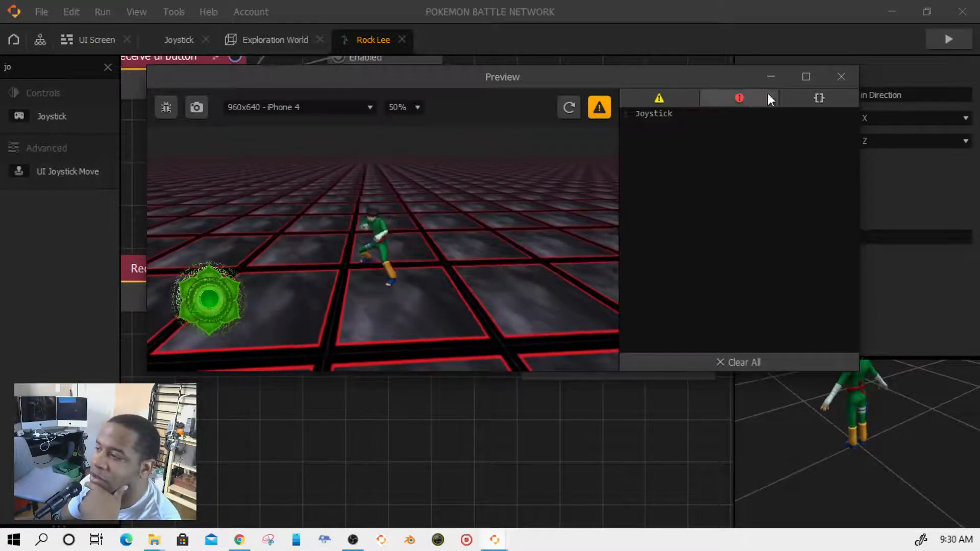
- Inspect the joystick's layout on the UI Screen beside the game preview, and close the preview
drag(713, 78, 733, 280)
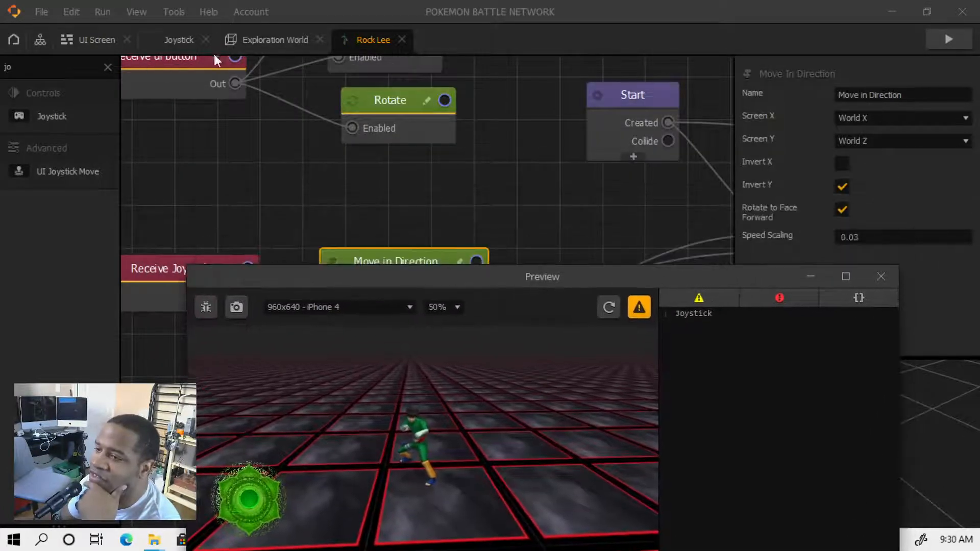
click(90, 34)
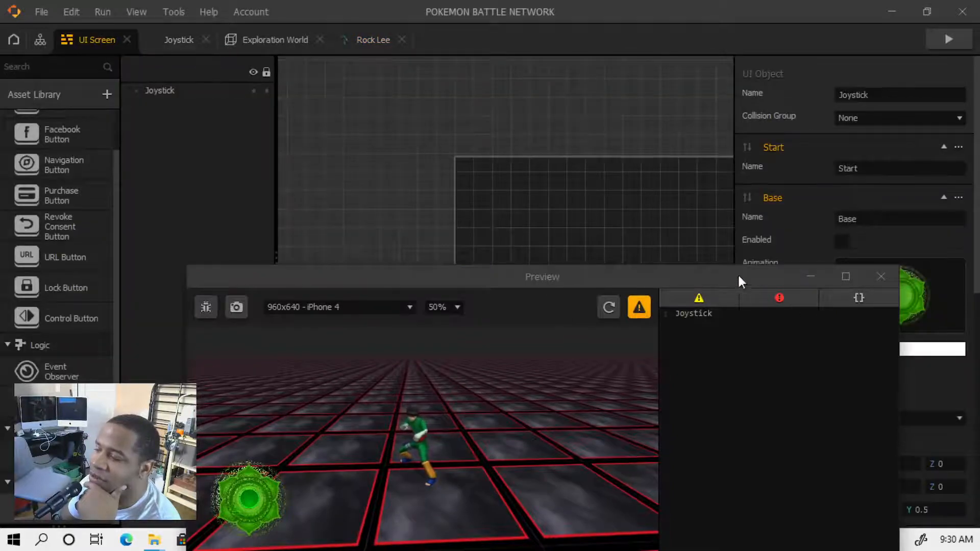
drag(688, 271, 665, 121)
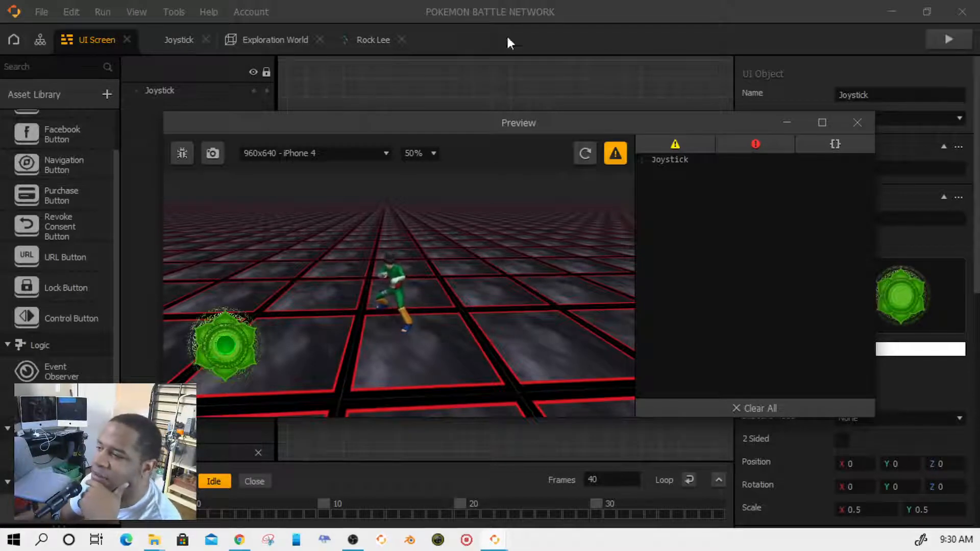
click(858, 123)
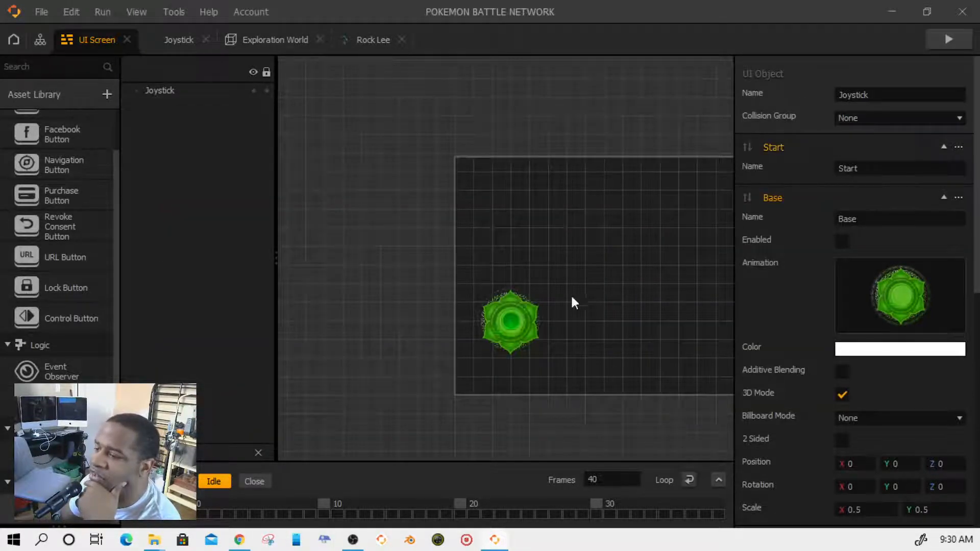
- Open Exploration World from the mind map and move the camera out of Rock Lee to the world's top level
click(40, 41)
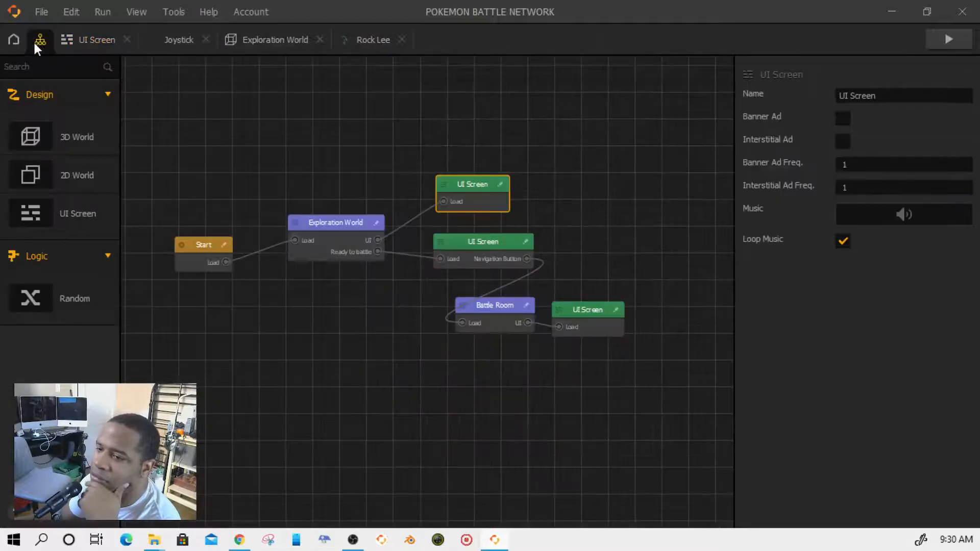
double_click(329, 226)
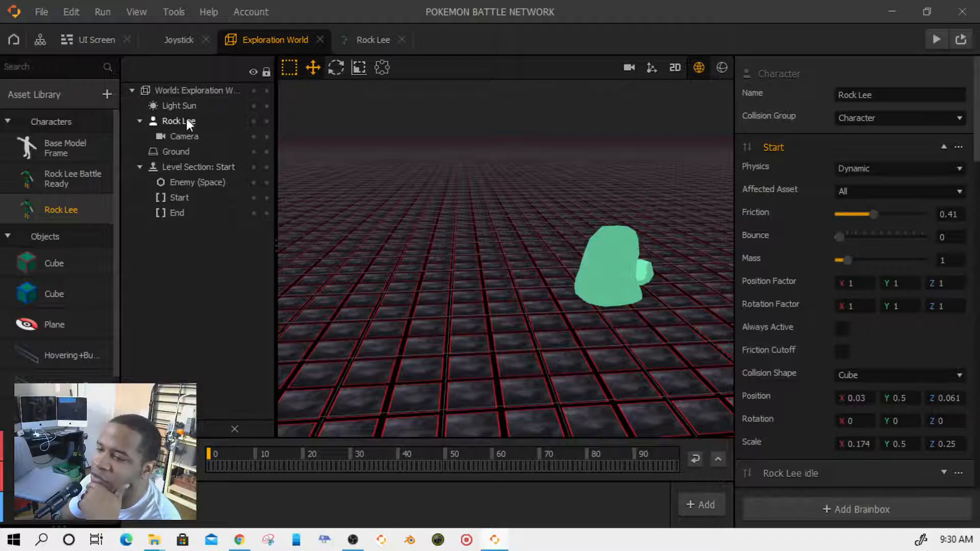
click(184, 135)
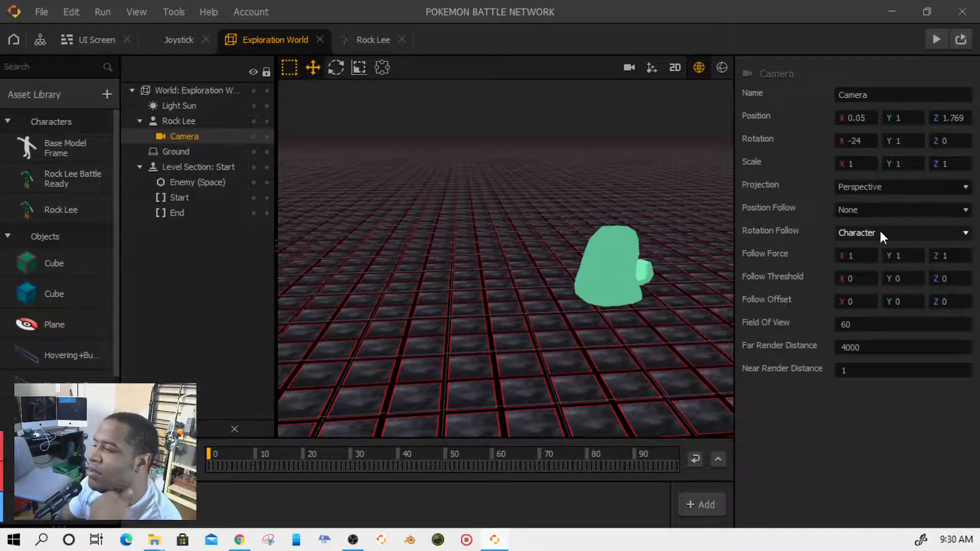
click(874, 208)
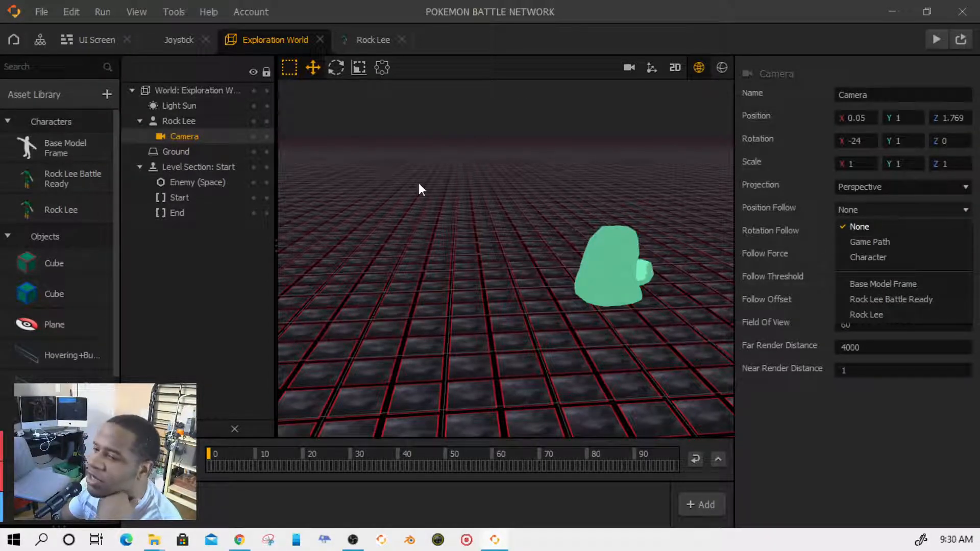
drag(180, 133, 181, 75)
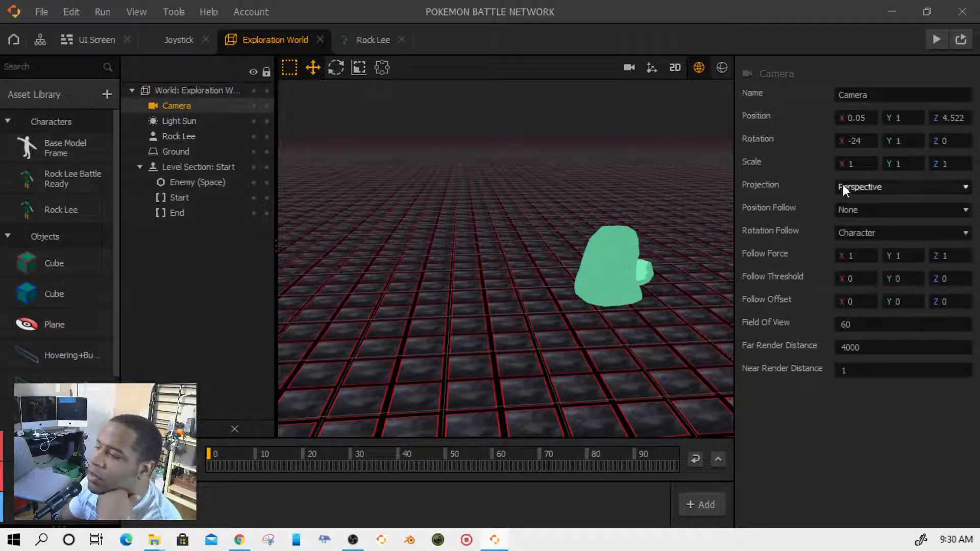
- Test the joystick with the unparented camera in the game preview and close it
click(937, 39)
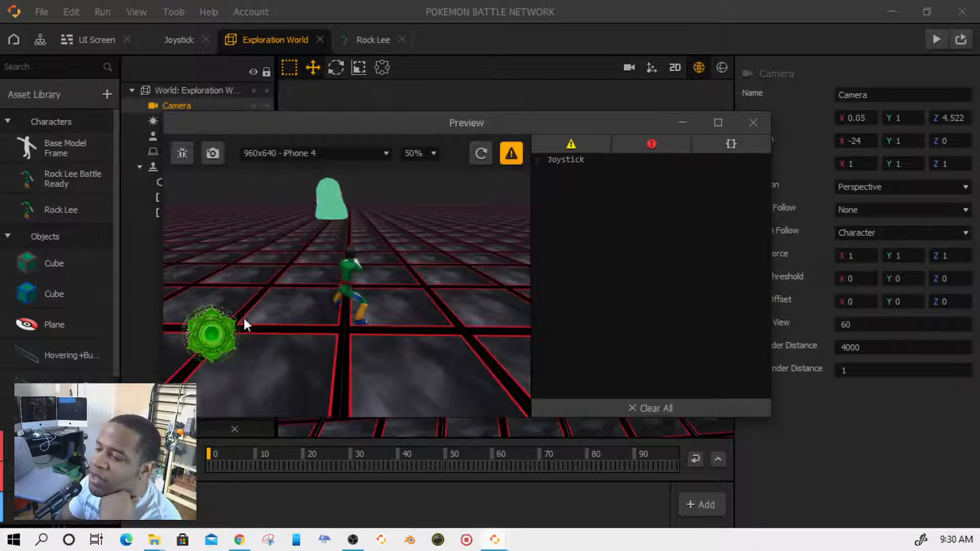
drag(215, 334, 311, 270)
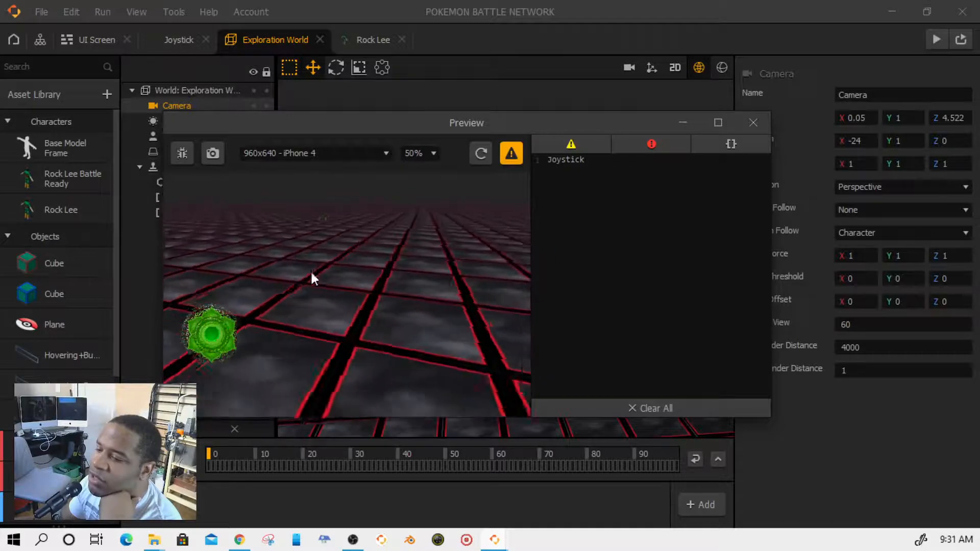
click(753, 123)
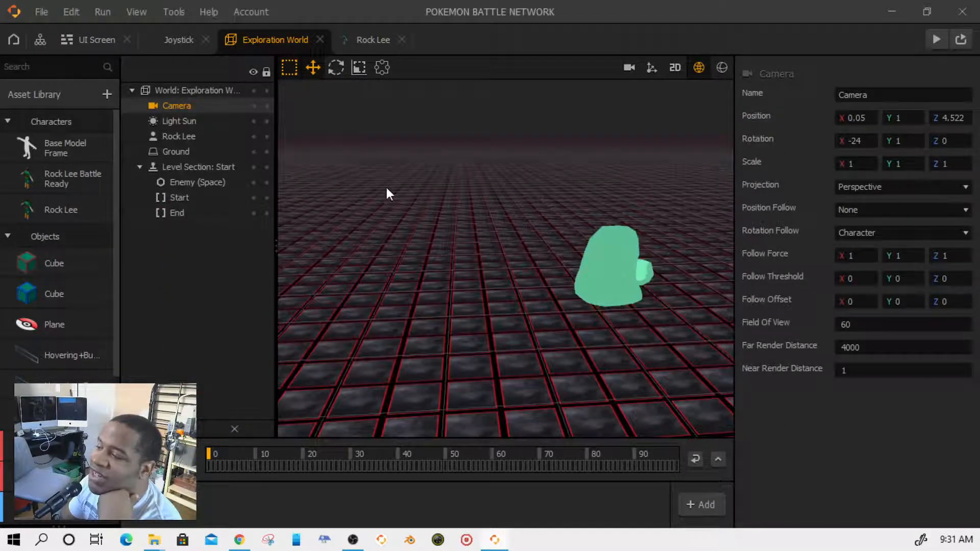
- Set the camera's Position Follow to Character, test the joystick in the game preview and close it
click(887, 188)
click(884, 187)
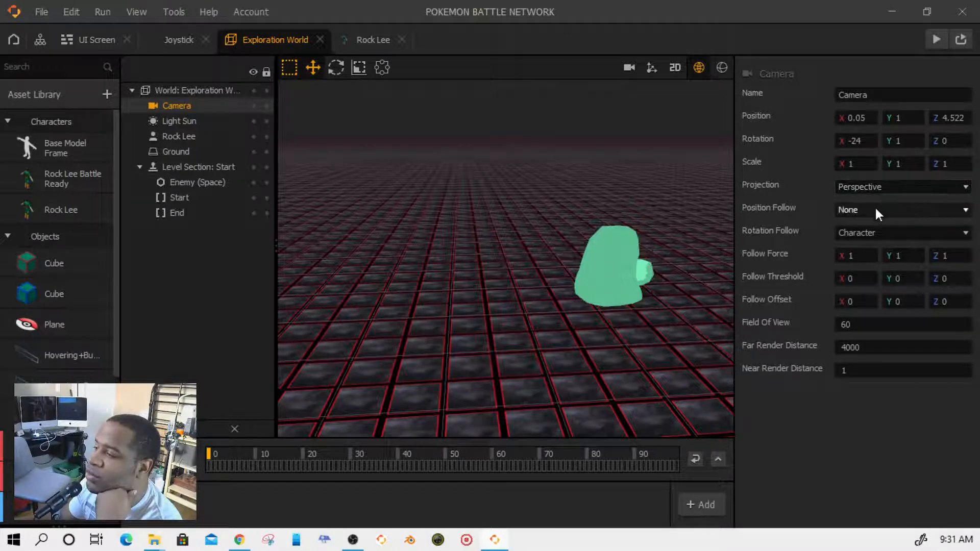
click(875, 209)
click(870, 256)
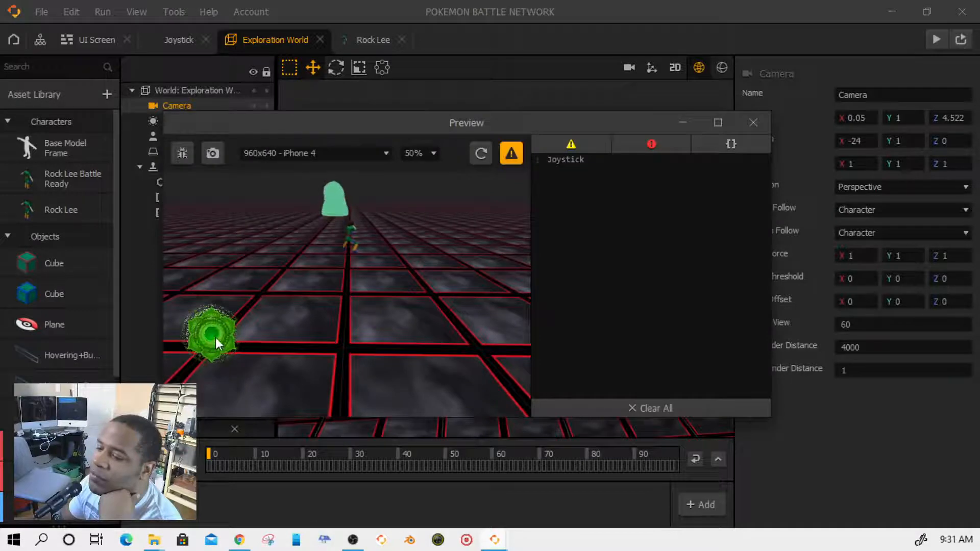
drag(212, 335, 388, 357)
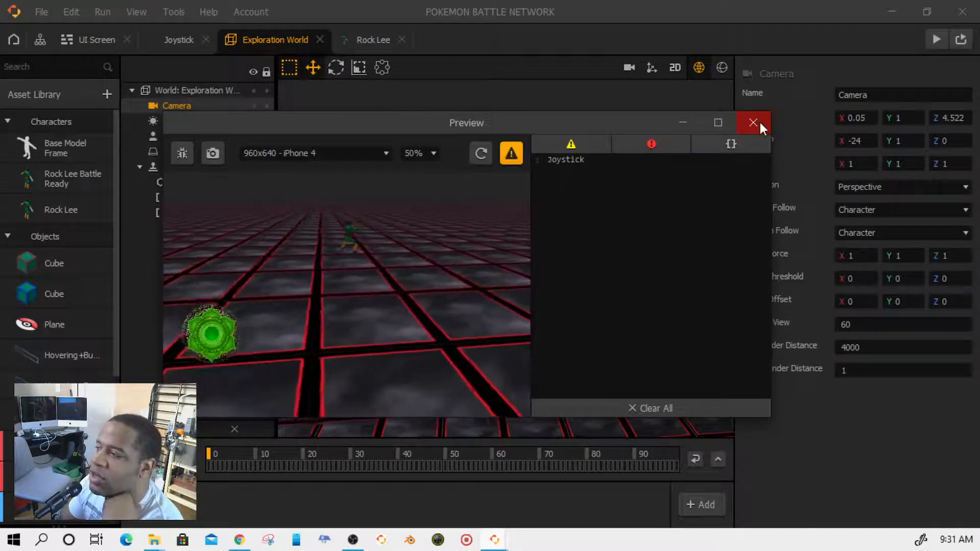
click(758, 122)
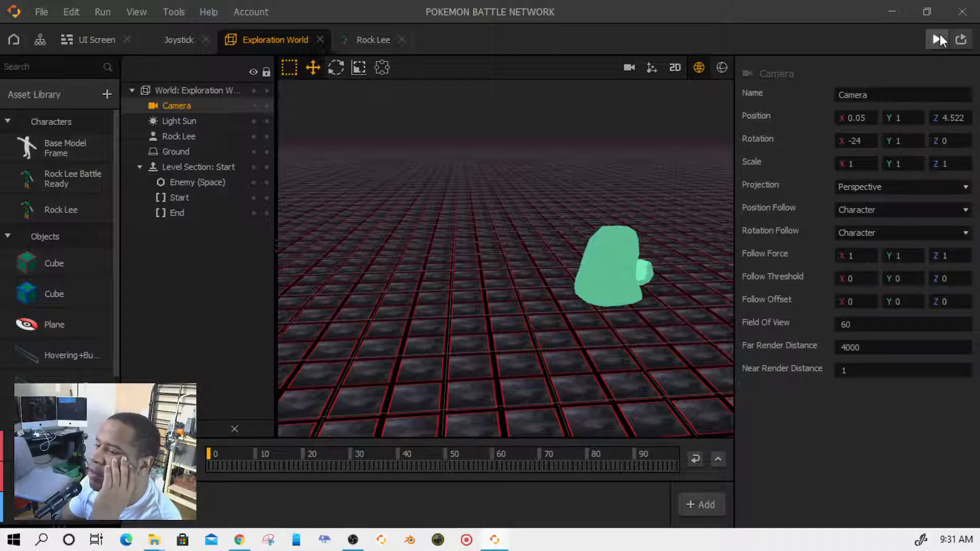
- Nest the camera under Rock Lee and reposition it through the camera view to X -0.155, Y 0.693, Z -1.375
drag(207, 104, 206, 141)
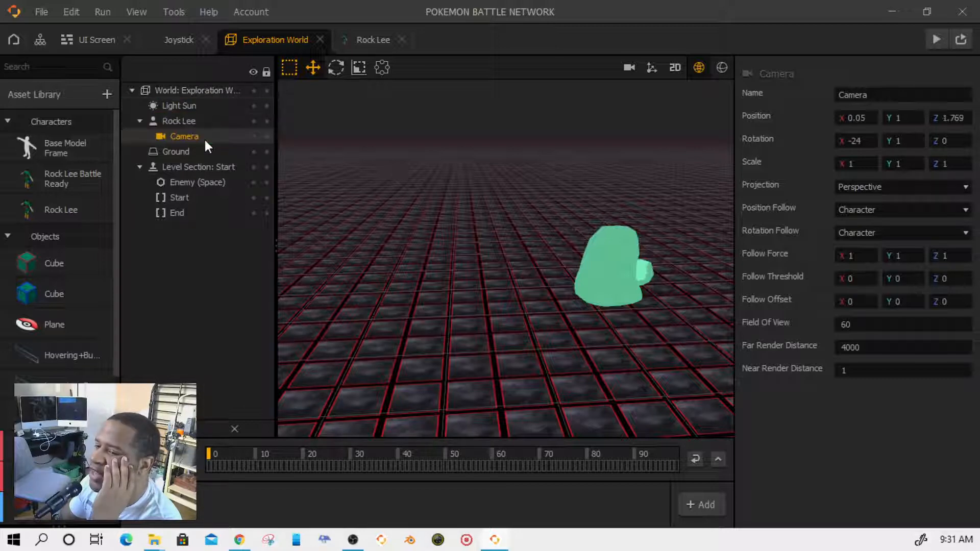
click(928, 40)
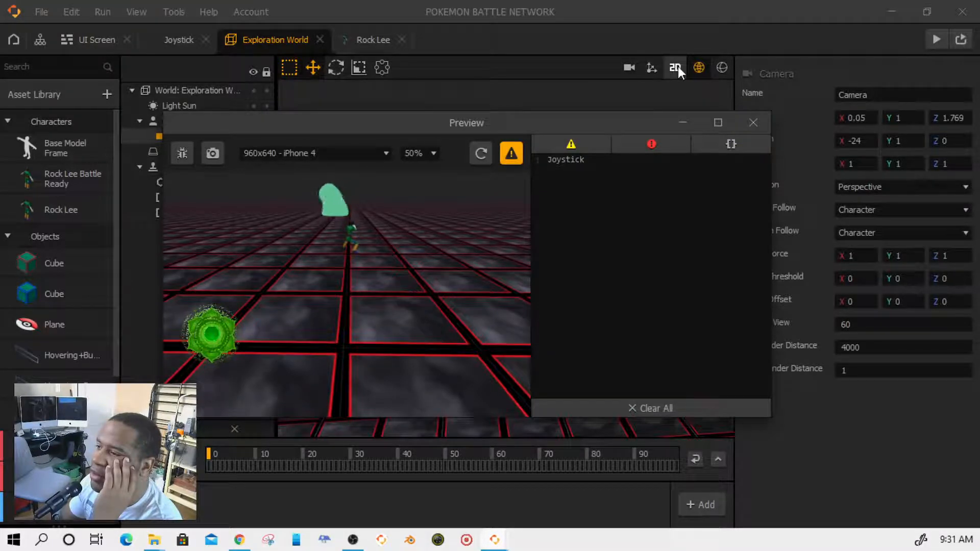
click(632, 69)
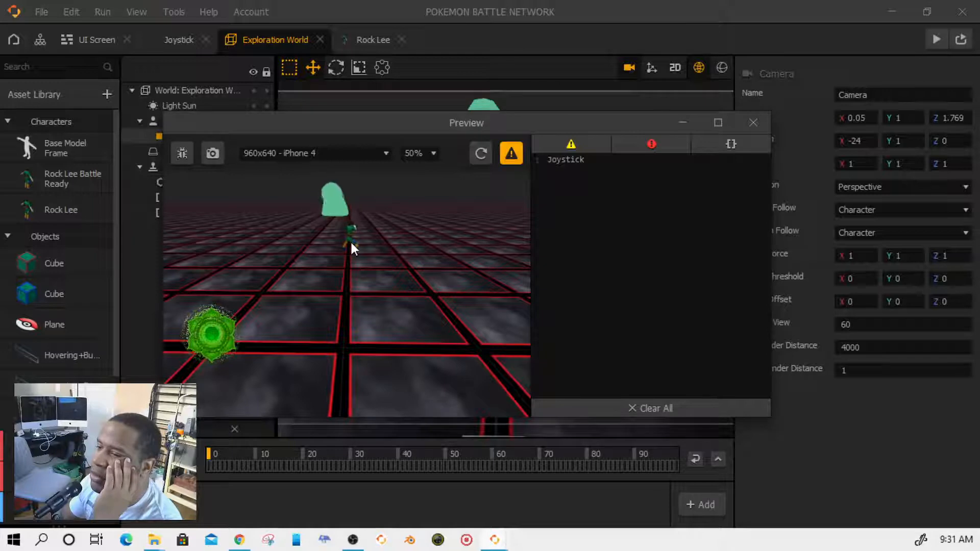
drag(513, 120, 0, 75)
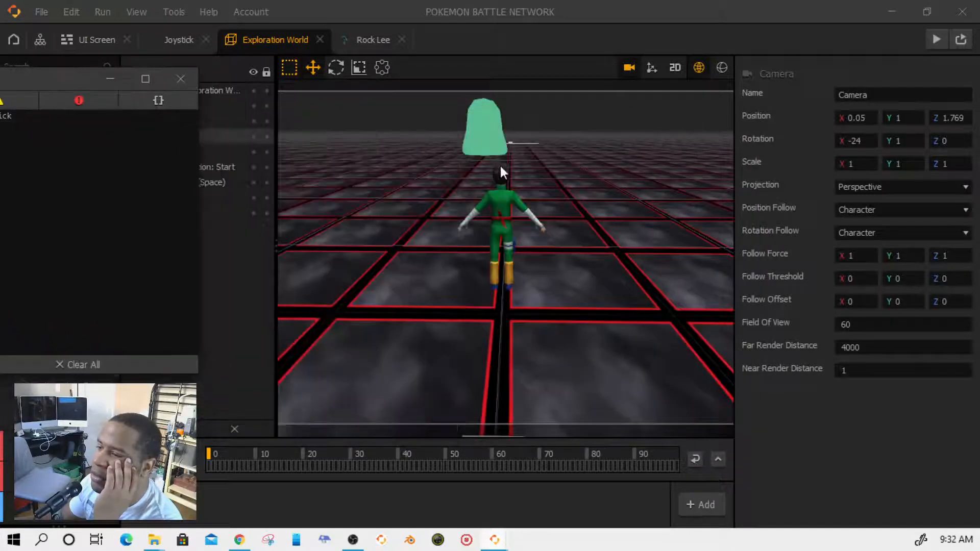
scroll(514, 168, up, 3)
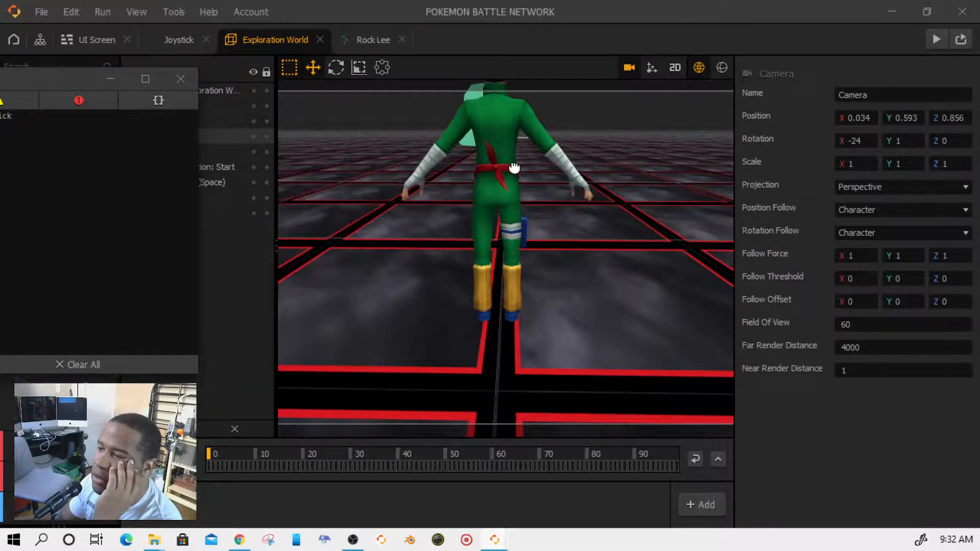
middle_drag(515, 171, 517, 182)
scroll(516, 183, up, 6)
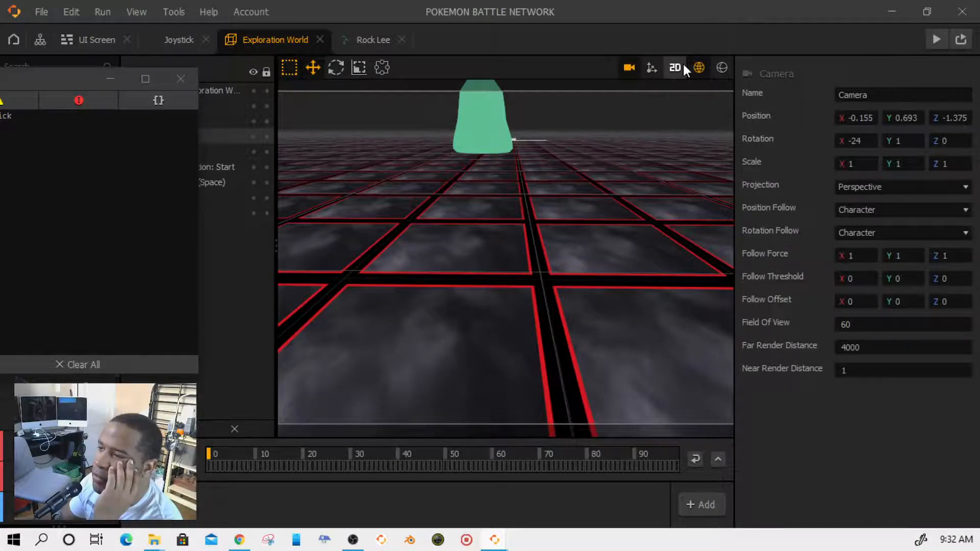
click(628, 70)
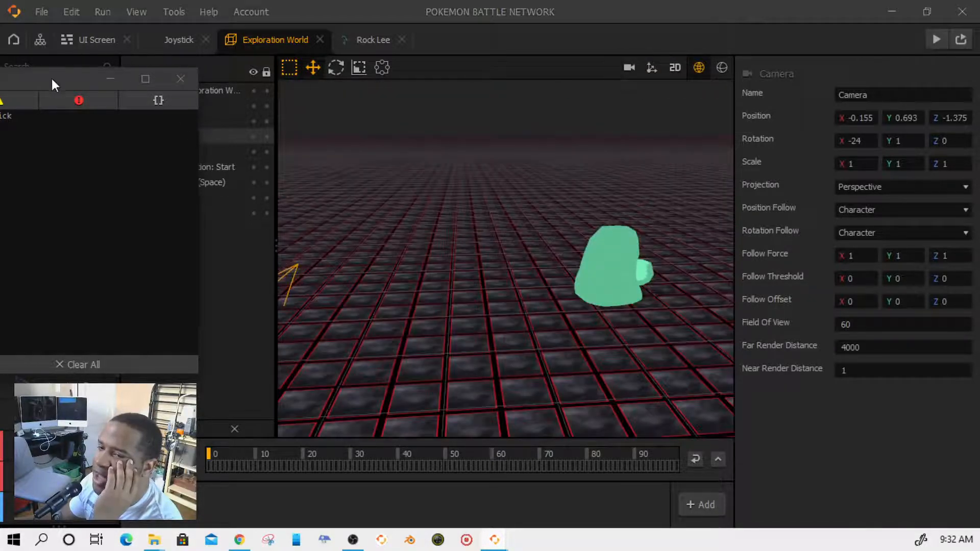
- Steer Rock Lee with the joystick in the open preview to check the closer camera, and close the preview
drag(51, 78, 700, 62)
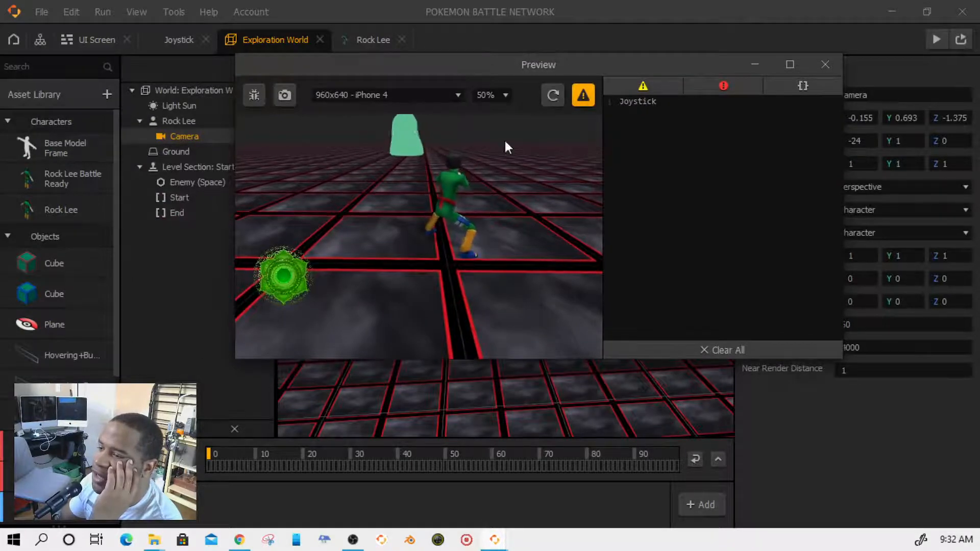
drag(280, 275, 122, 183)
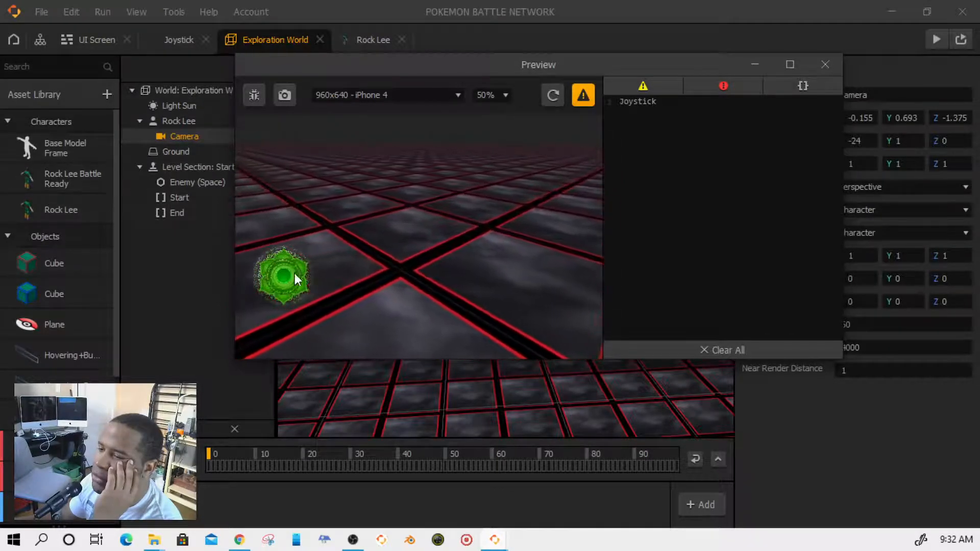
click(825, 64)
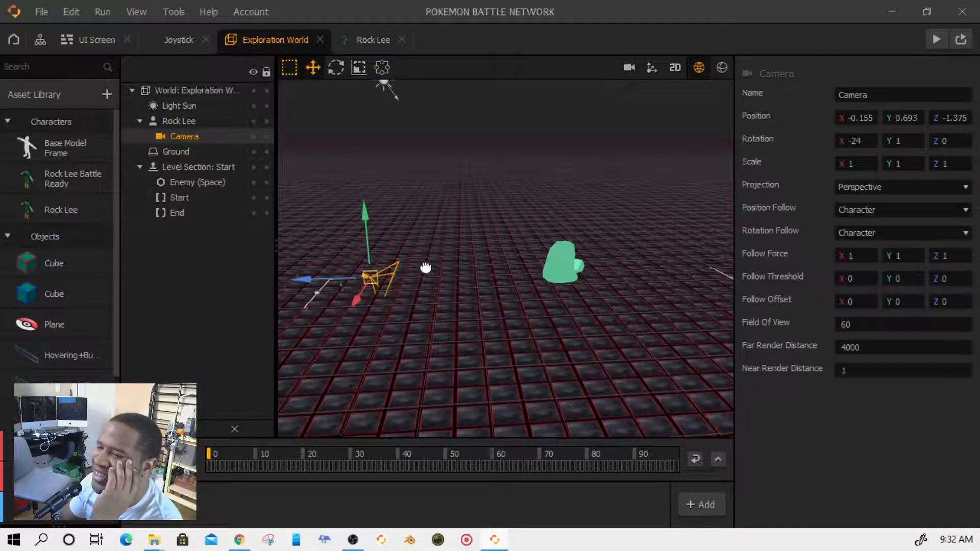
- Move the camera back along its Z axis to Z 2 and test the joystick in the game preview
middle_drag(426, 267, 483, 283)
drag(482, 312, 422, 318)
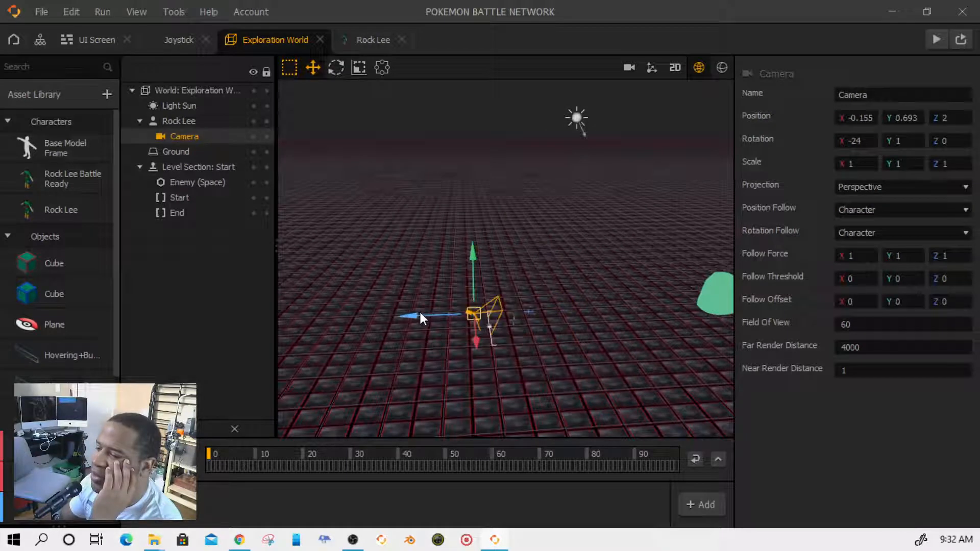
click(938, 34)
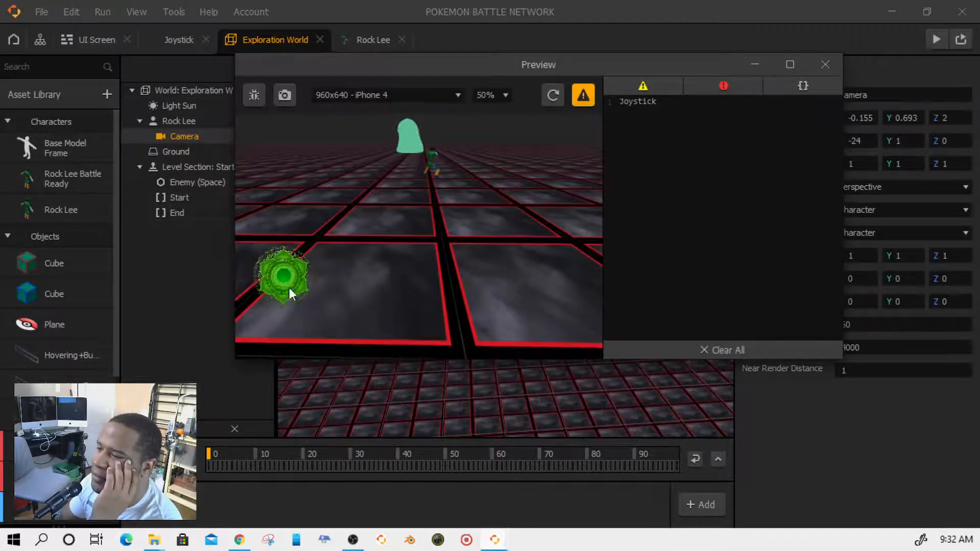
drag(289, 286, 287, 143)
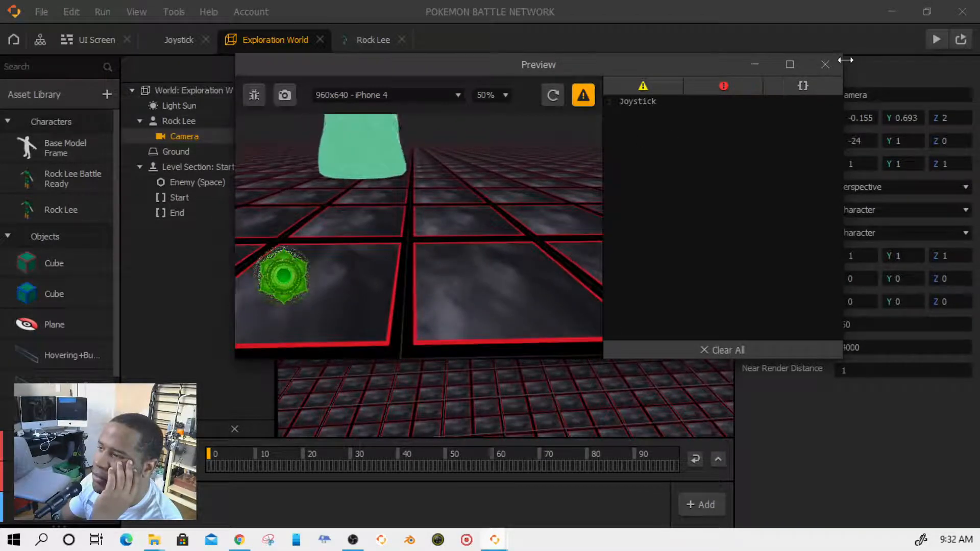
click(825, 65)
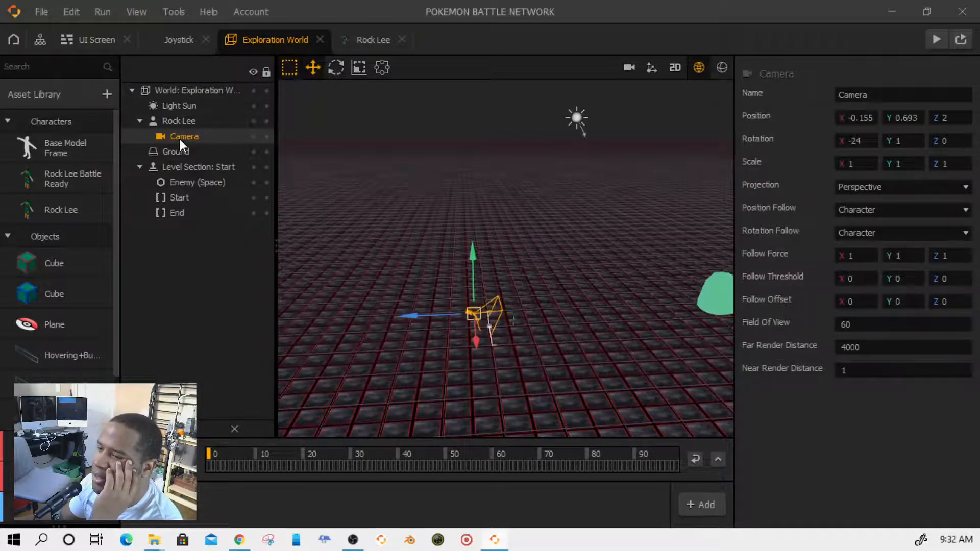
- Reverse the hierarchy so Rock Lee is nested under a top-level camera, and test the joystick in the game preview
drag(180, 137, 194, 81)
drag(177, 136, 183, 106)
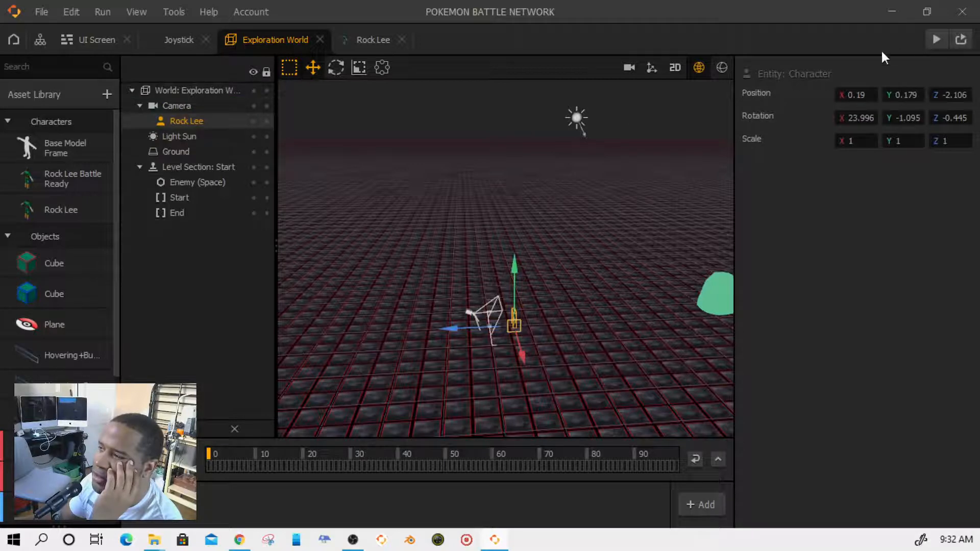
click(936, 39)
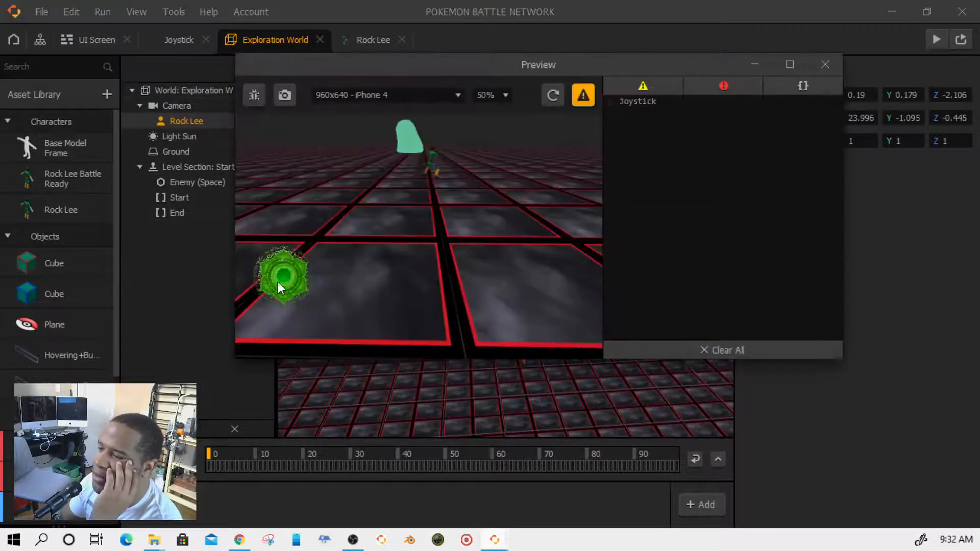
drag(282, 274, 408, 207)
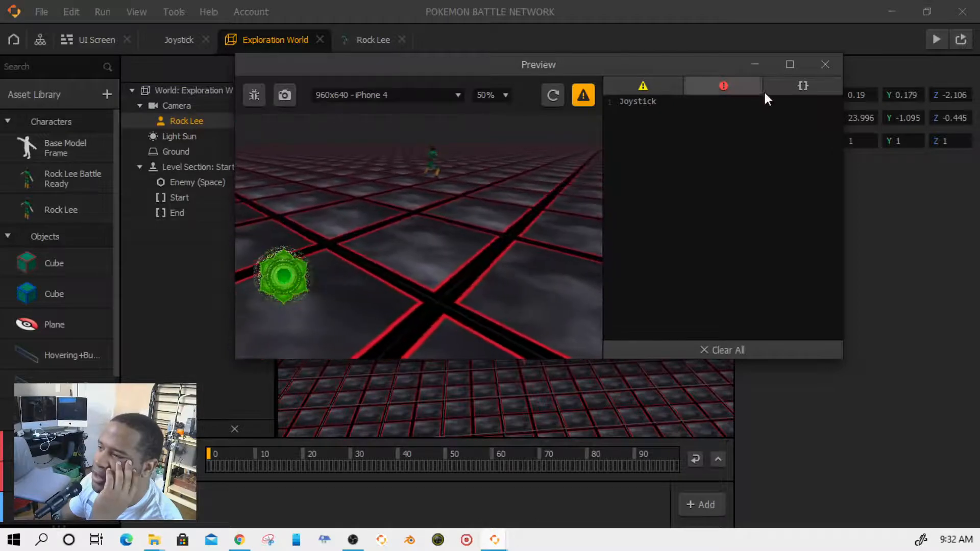
click(827, 62)
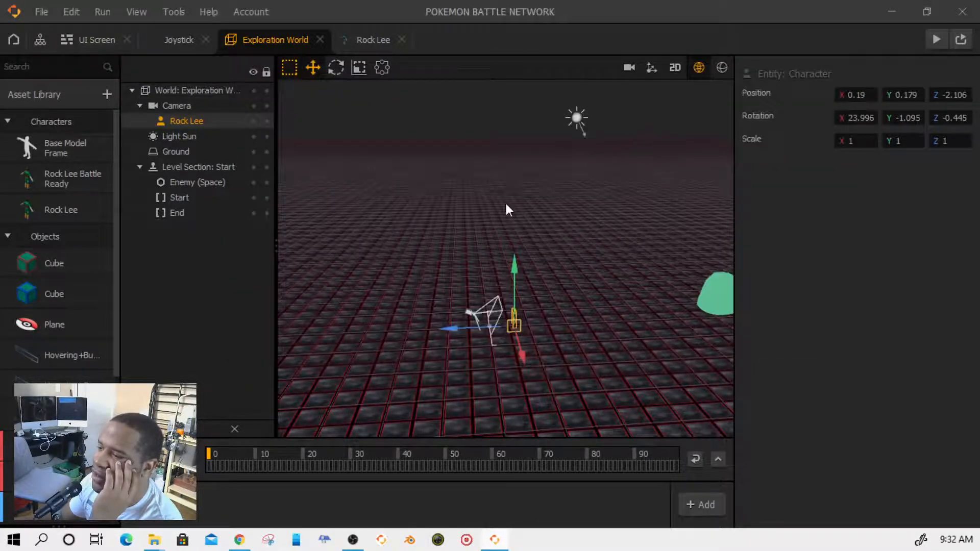
- Raise the camera in Exploration World to Y 2
click(495, 307)
click(471, 314)
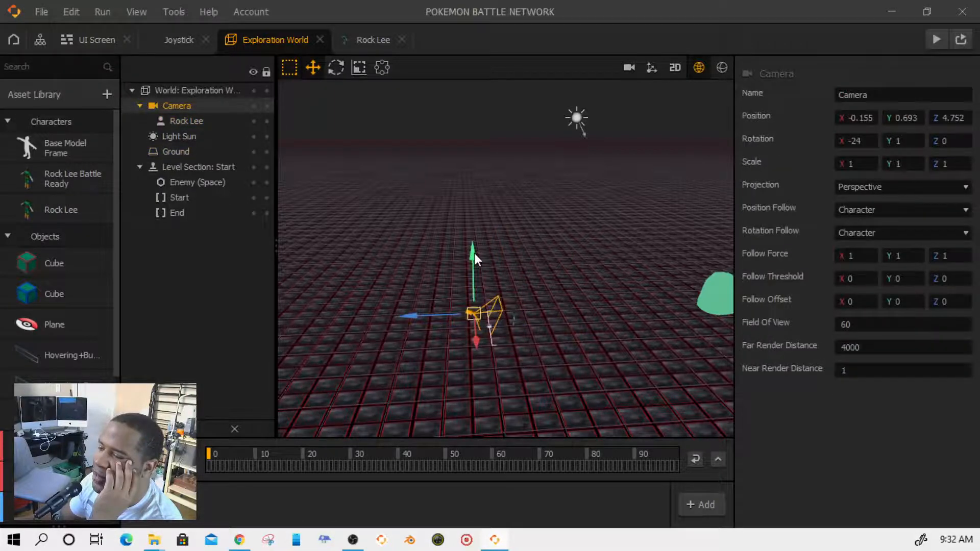
drag(474, 253, 475, 225)
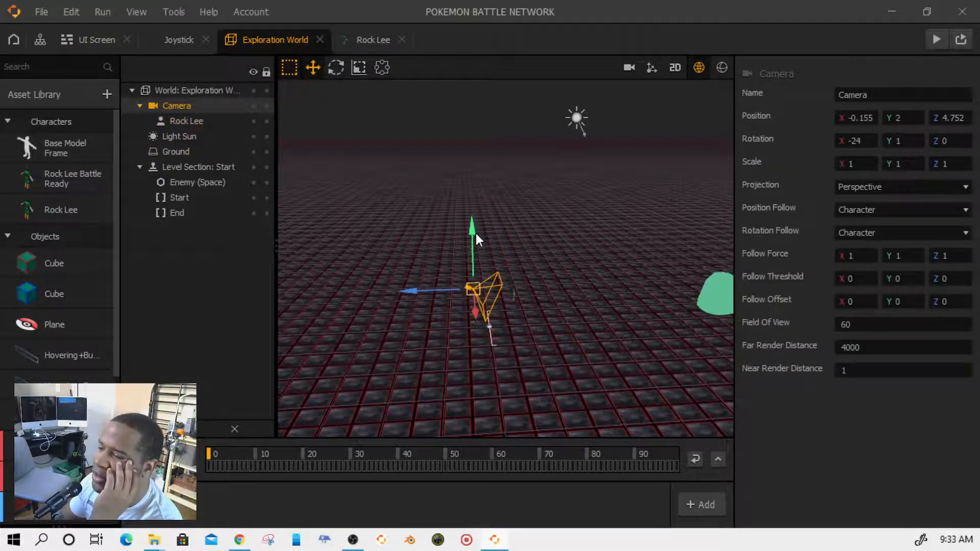
- Steer Rock Lee with the joystick in the game preview to check the raised camera, and close the preview
click(936, 40)
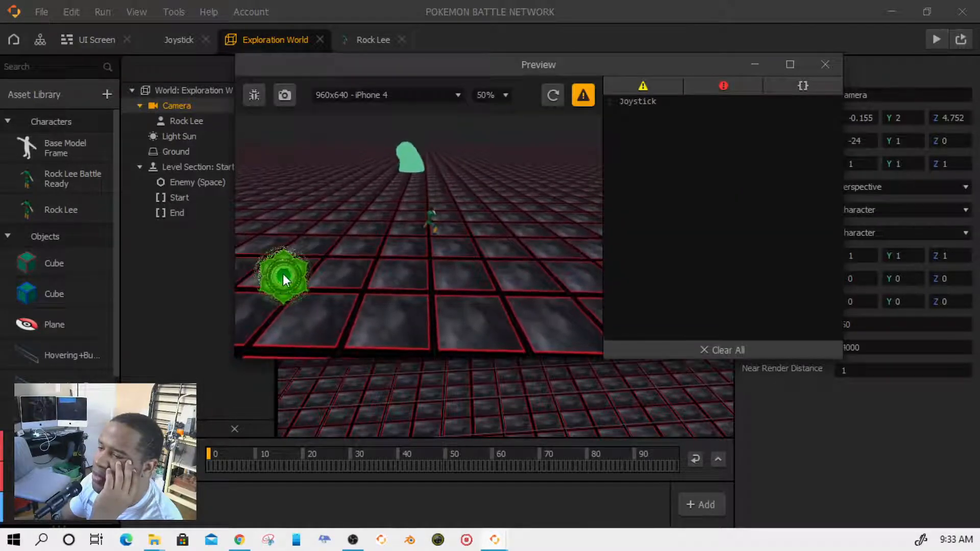
drag(282, 274, 445, 155)
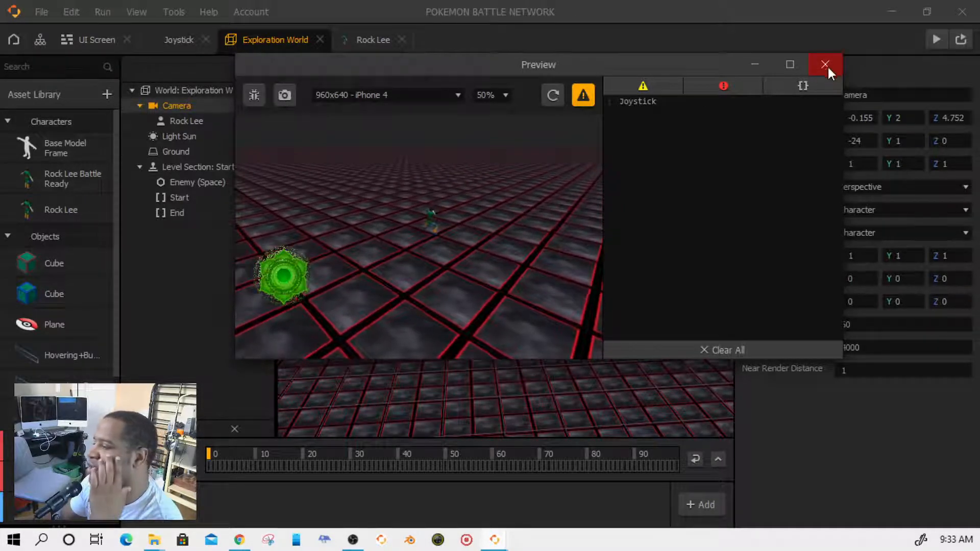
drag(287, 275, 335, 296)
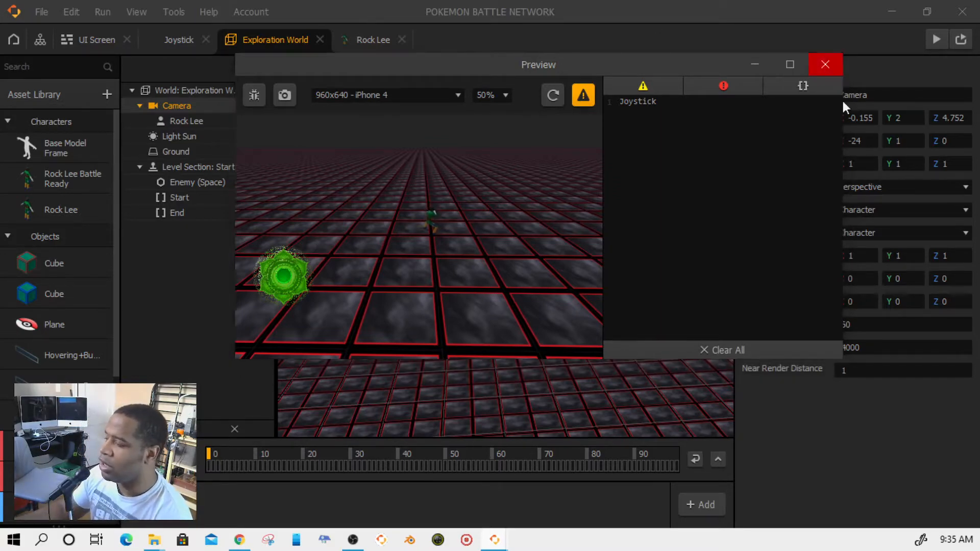
click(825, 64)
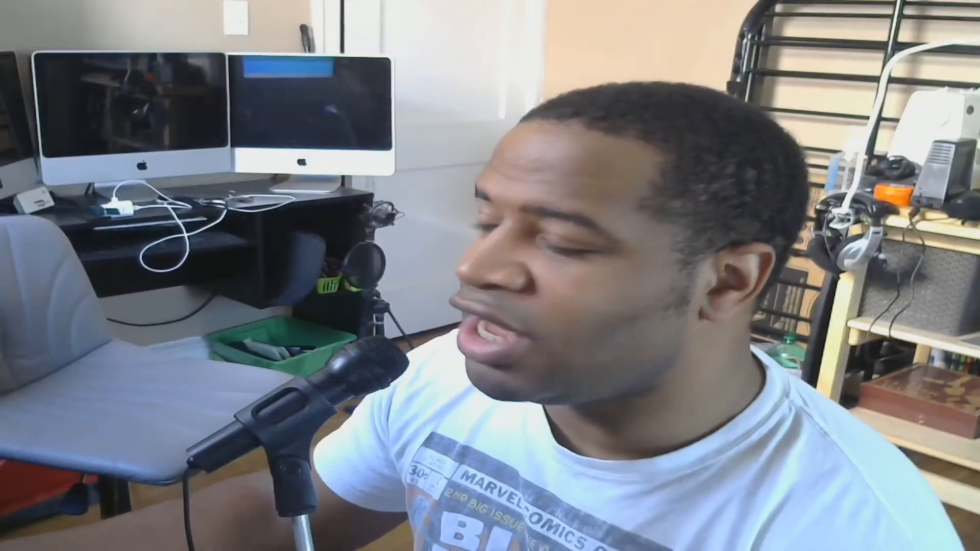